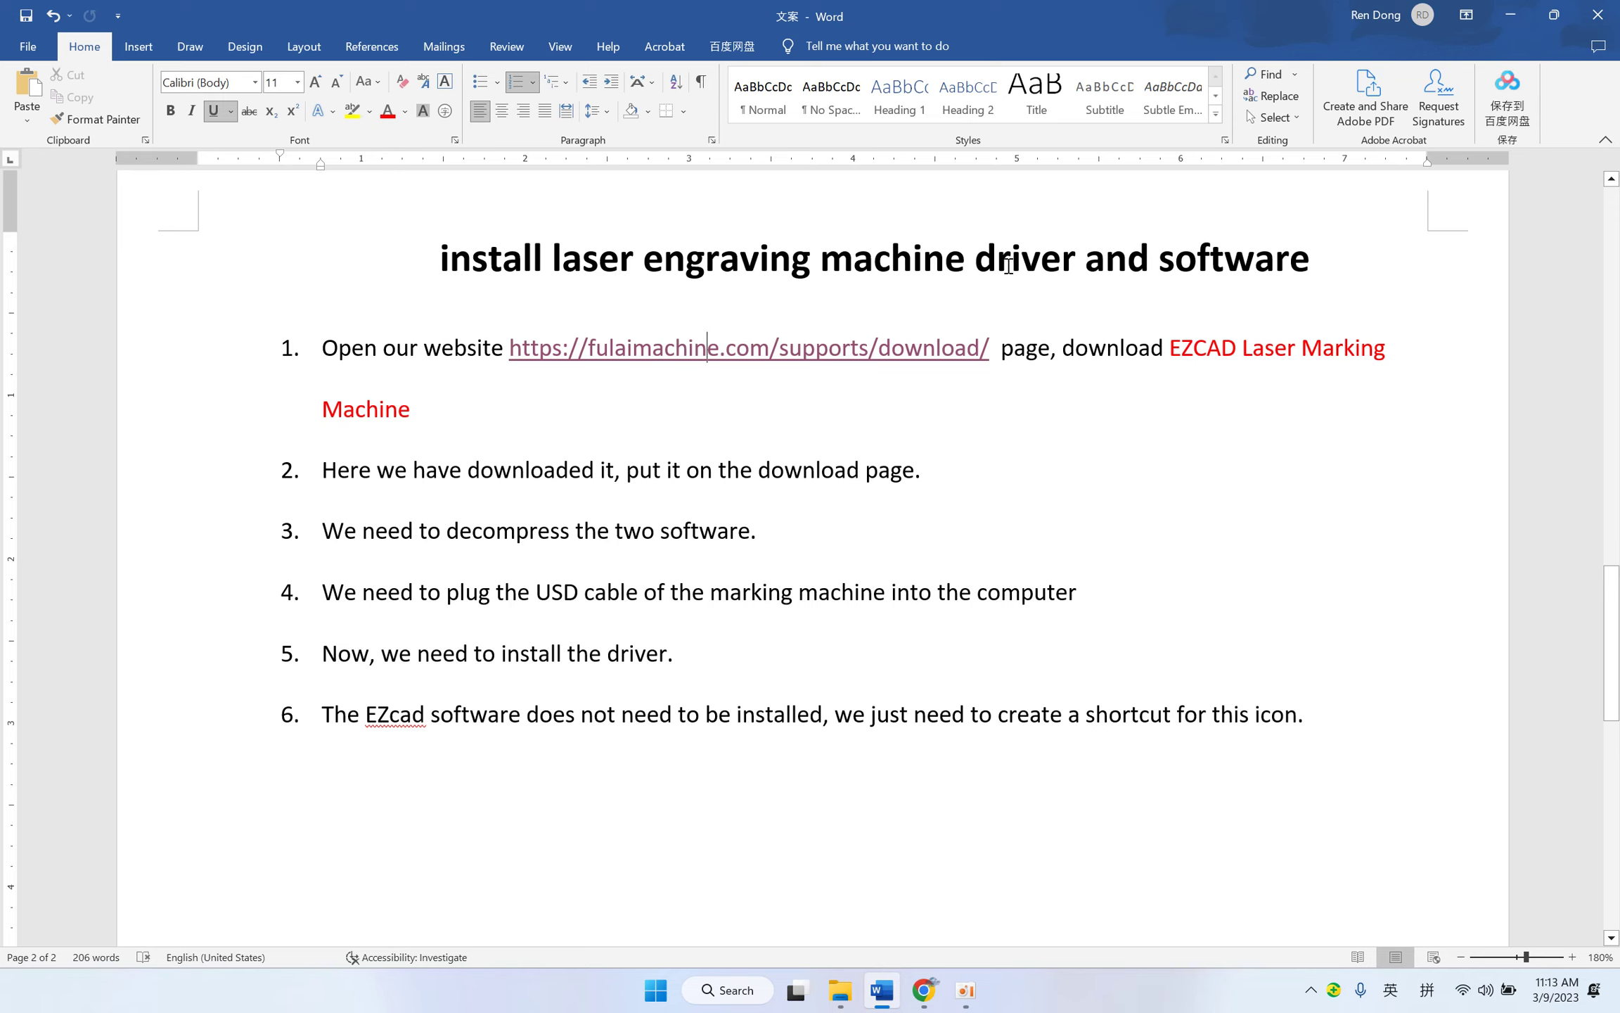
Step: Switch to the second SHFULAI download page and scroll to the EZCAD Laser Marking Machine entry
left_click_drag(978, 265, 1310, 268)
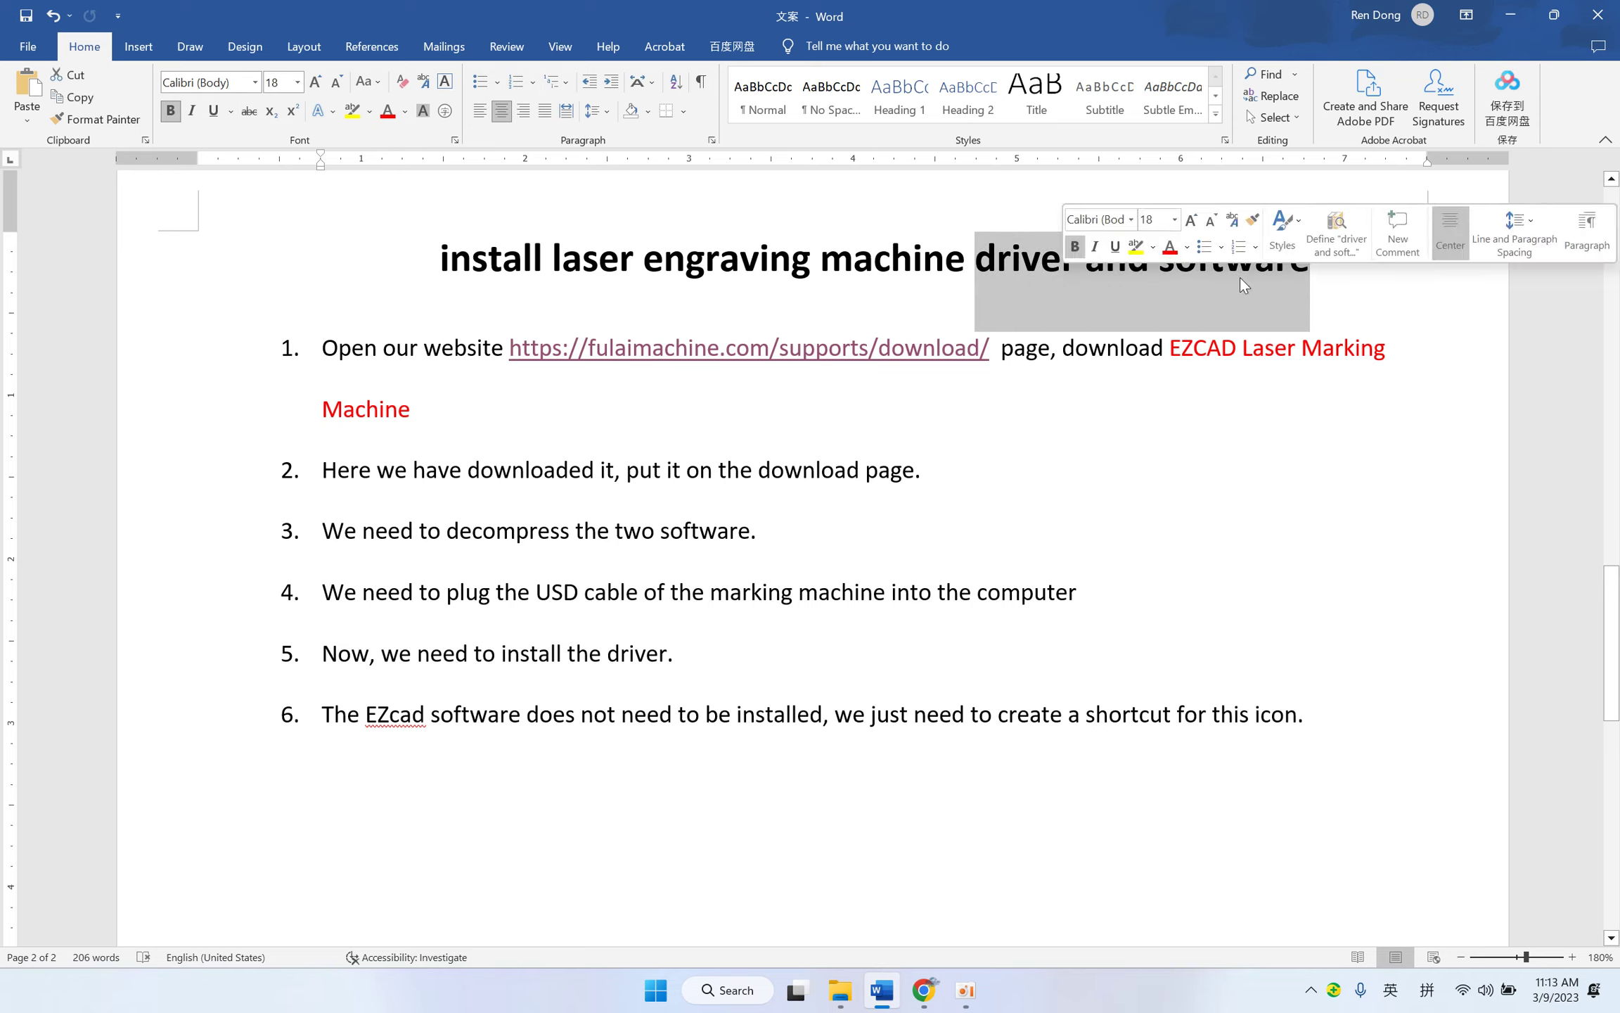
left_click(382, 349)
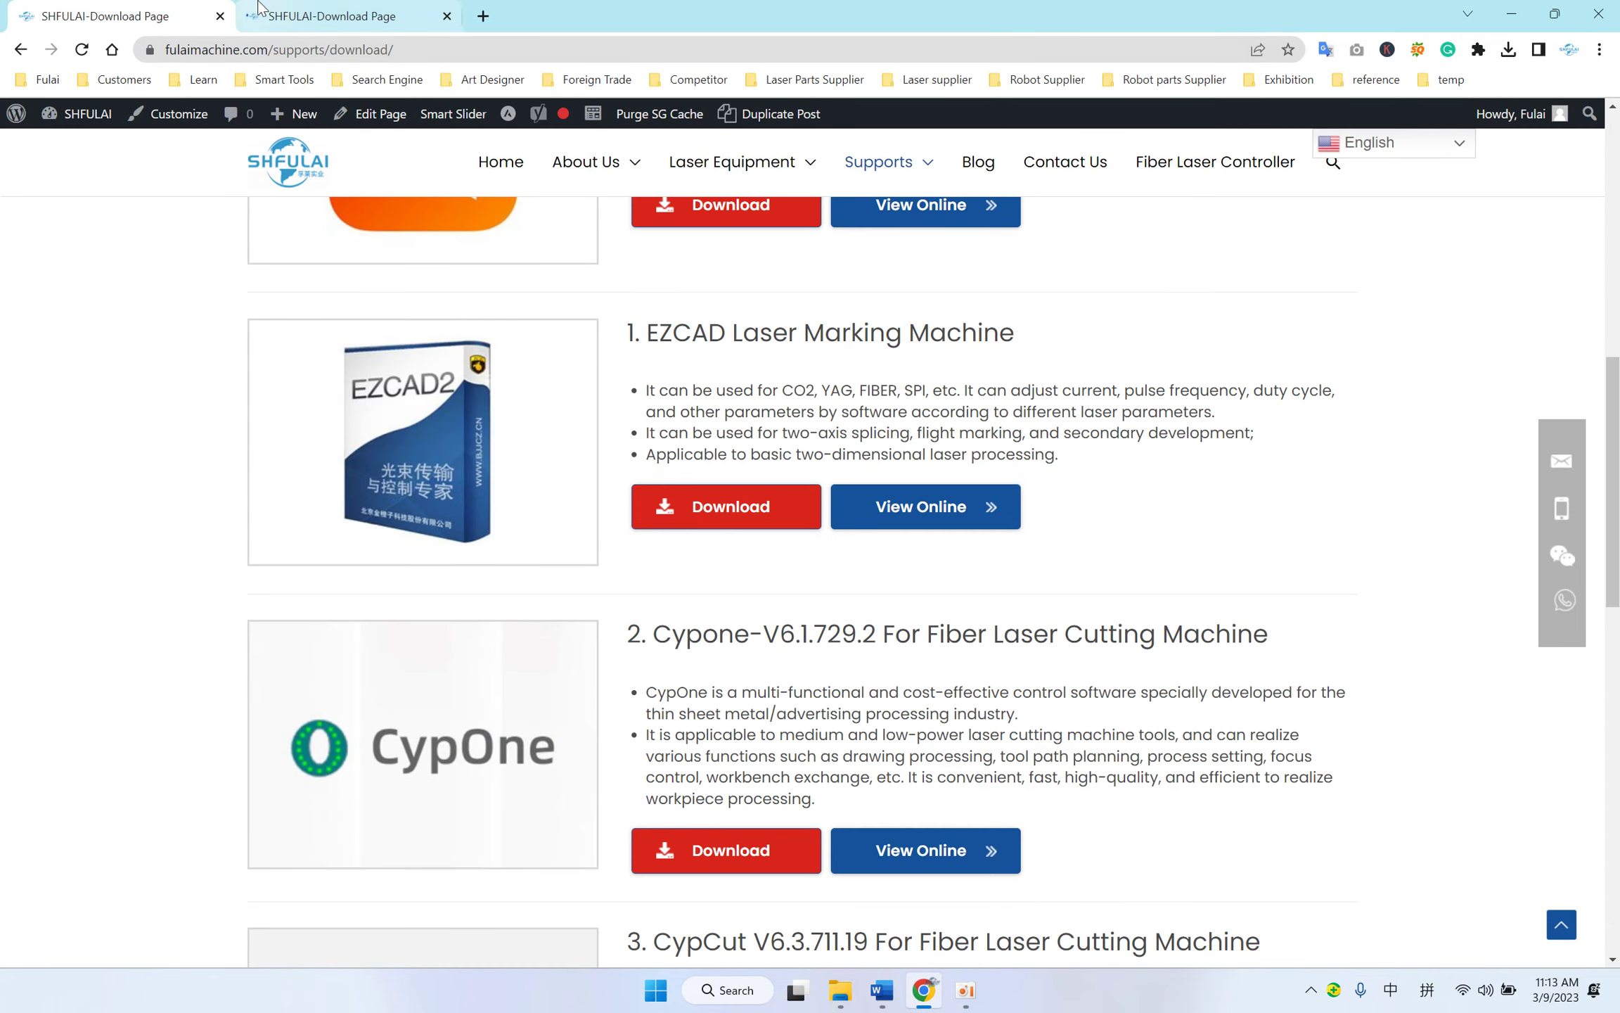
left_click(334, 17)
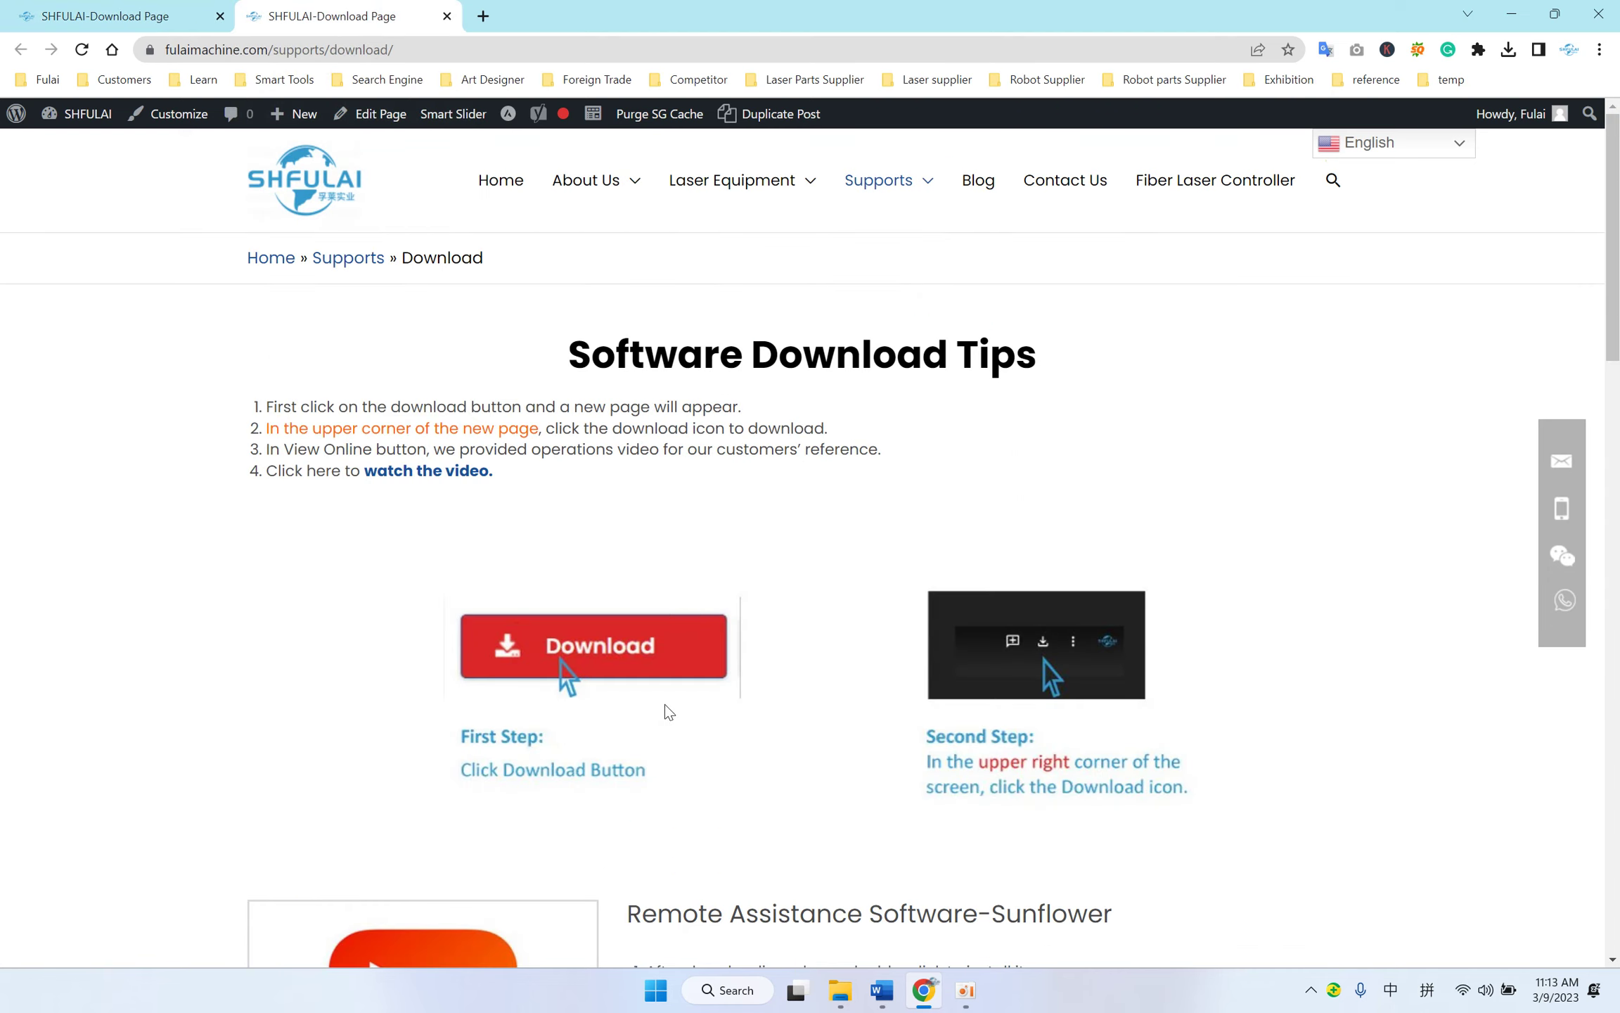
scroll(668, 712, "down", 6)
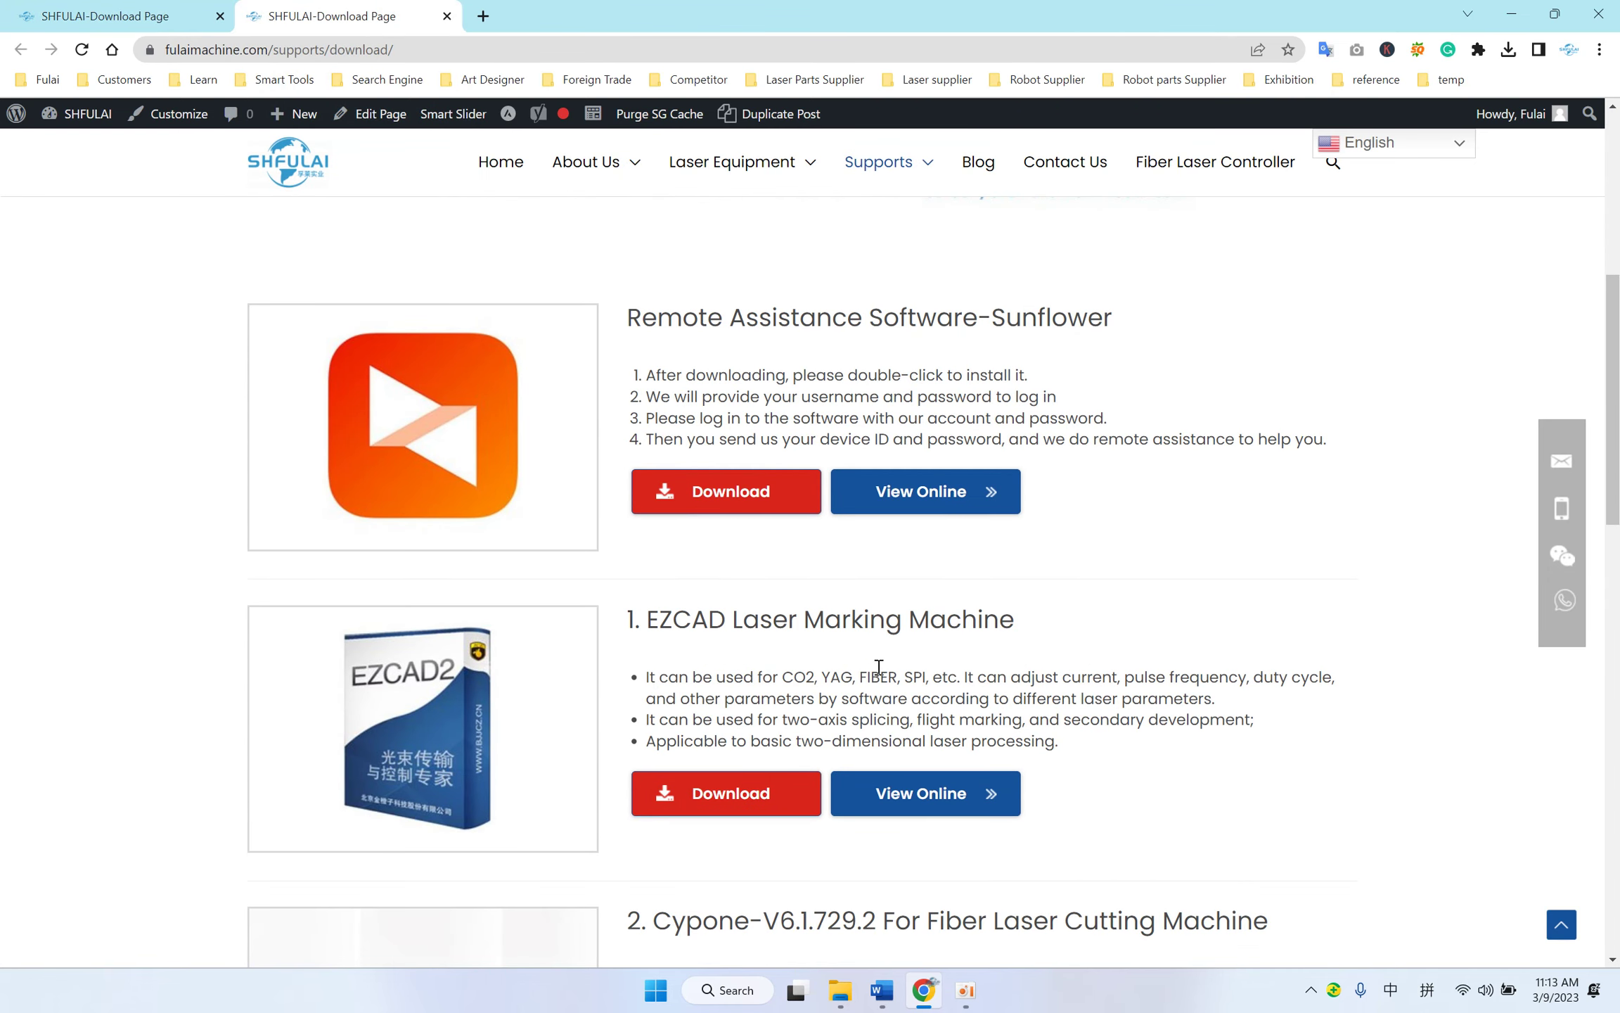
Step: Extract the SHFULAI EZCAD zip in Downloads with 360压缩's 一键解压
left_click(1511, 14)
left_click(1512, 21)
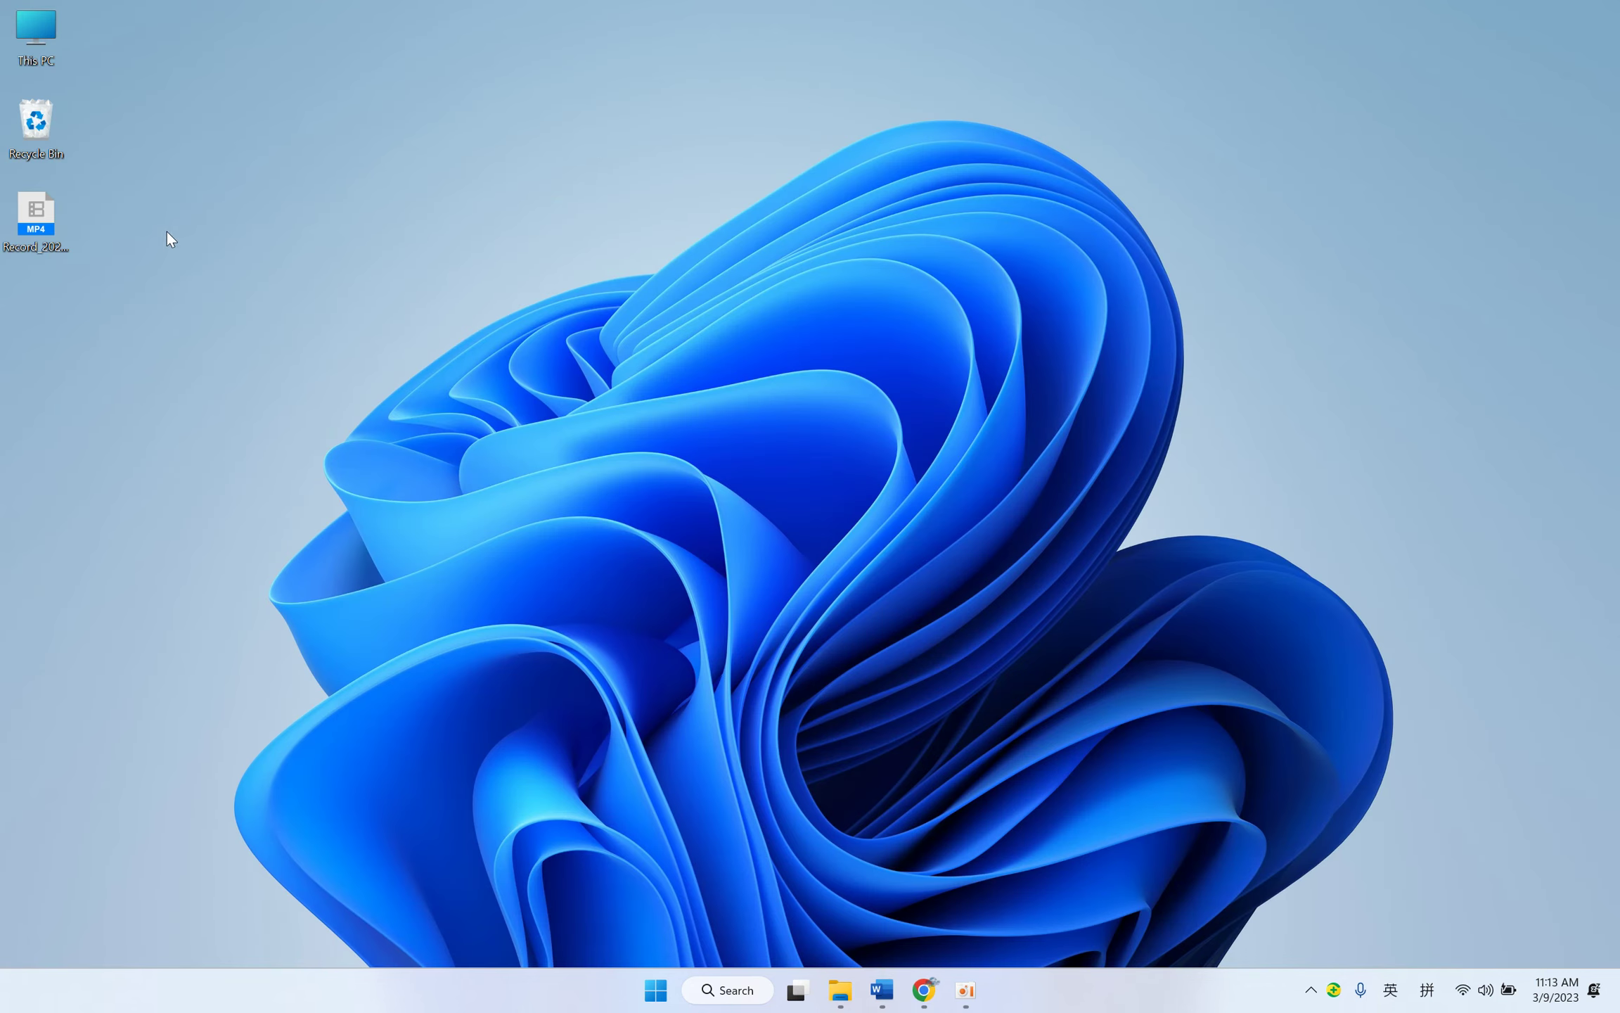
mouse_move(841, 990)
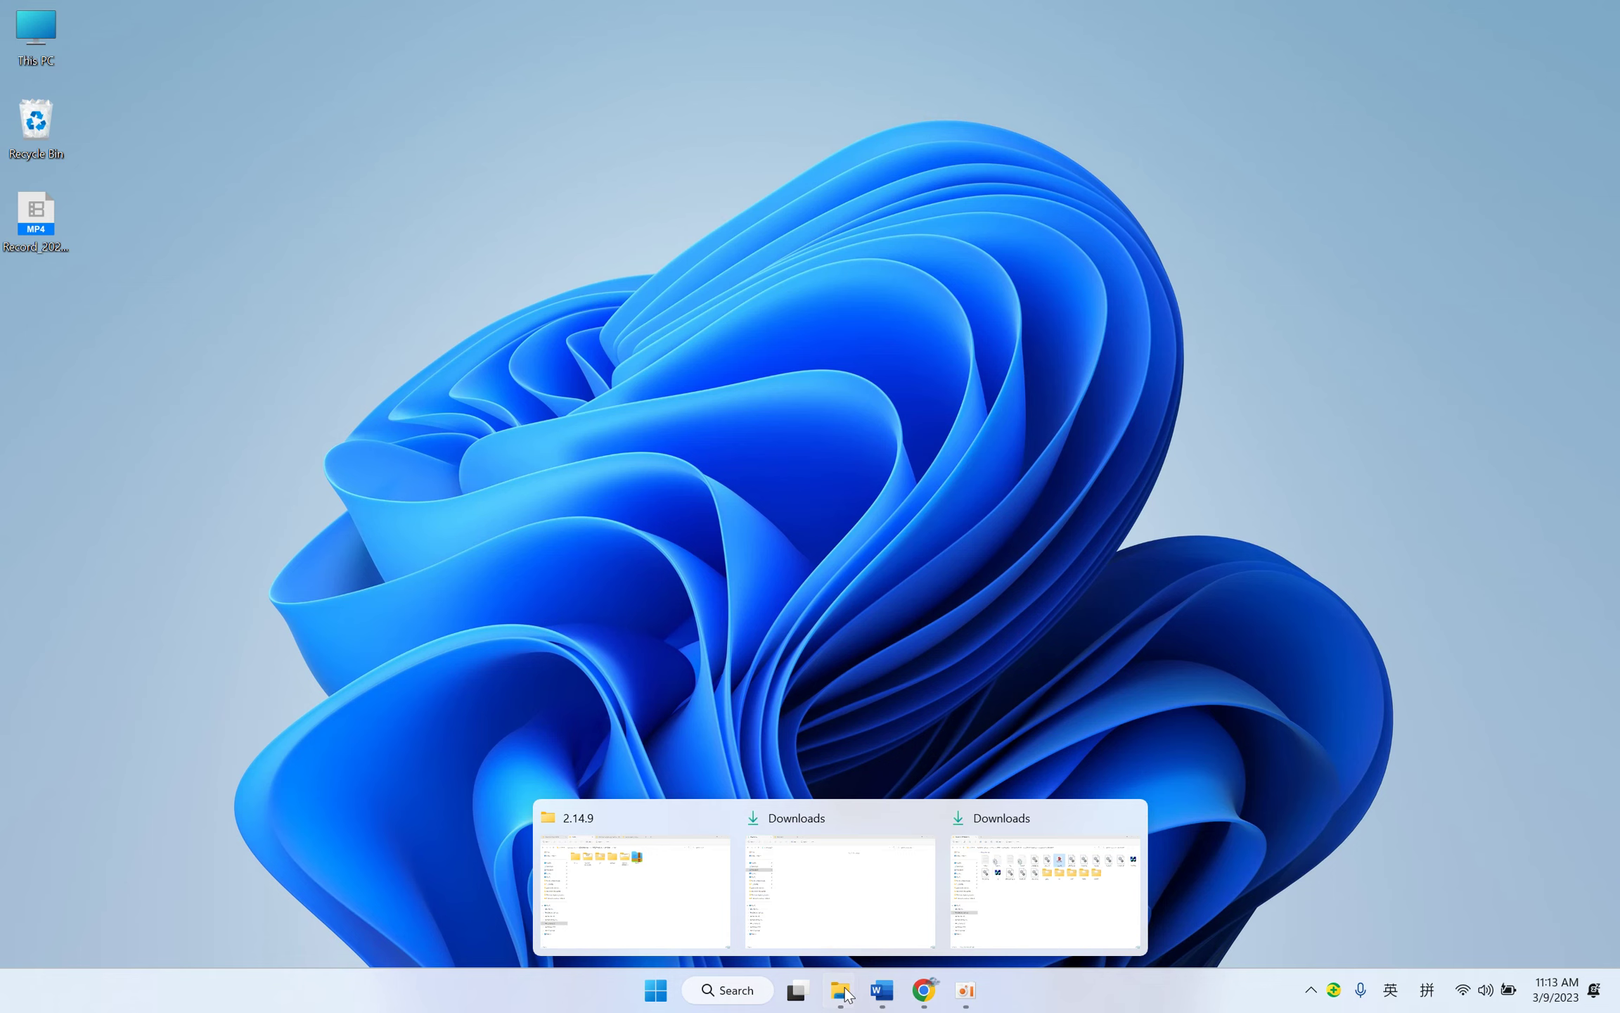
left_click(831, 912)
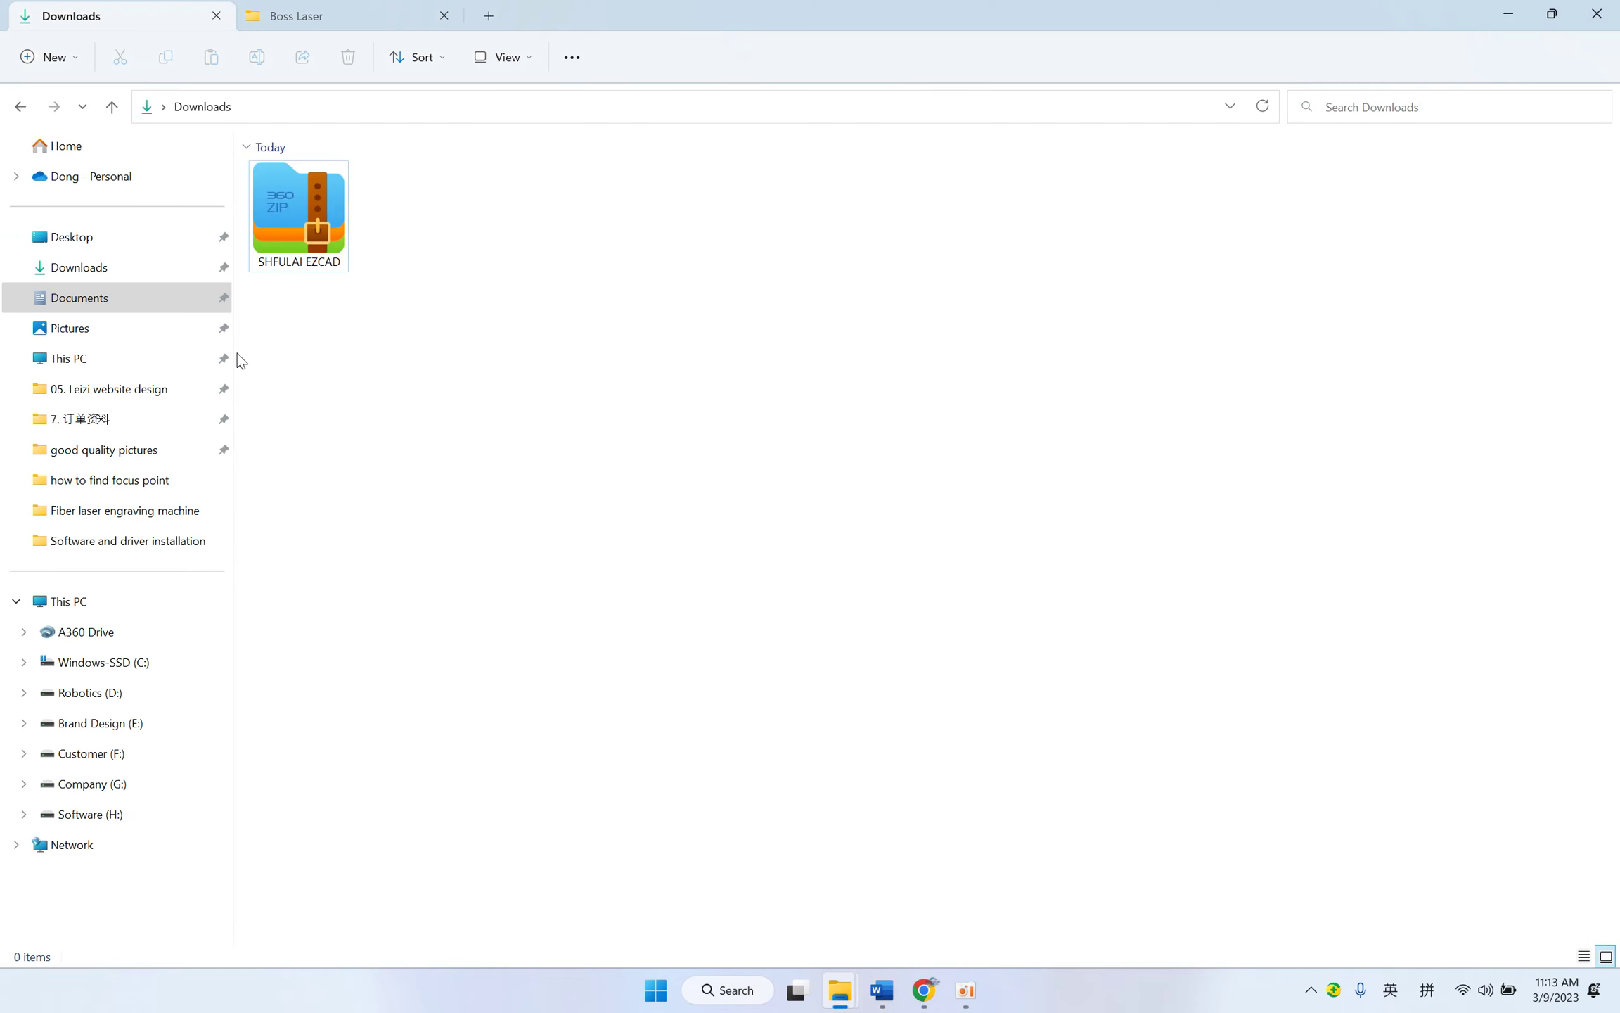
double_click(313, 206)
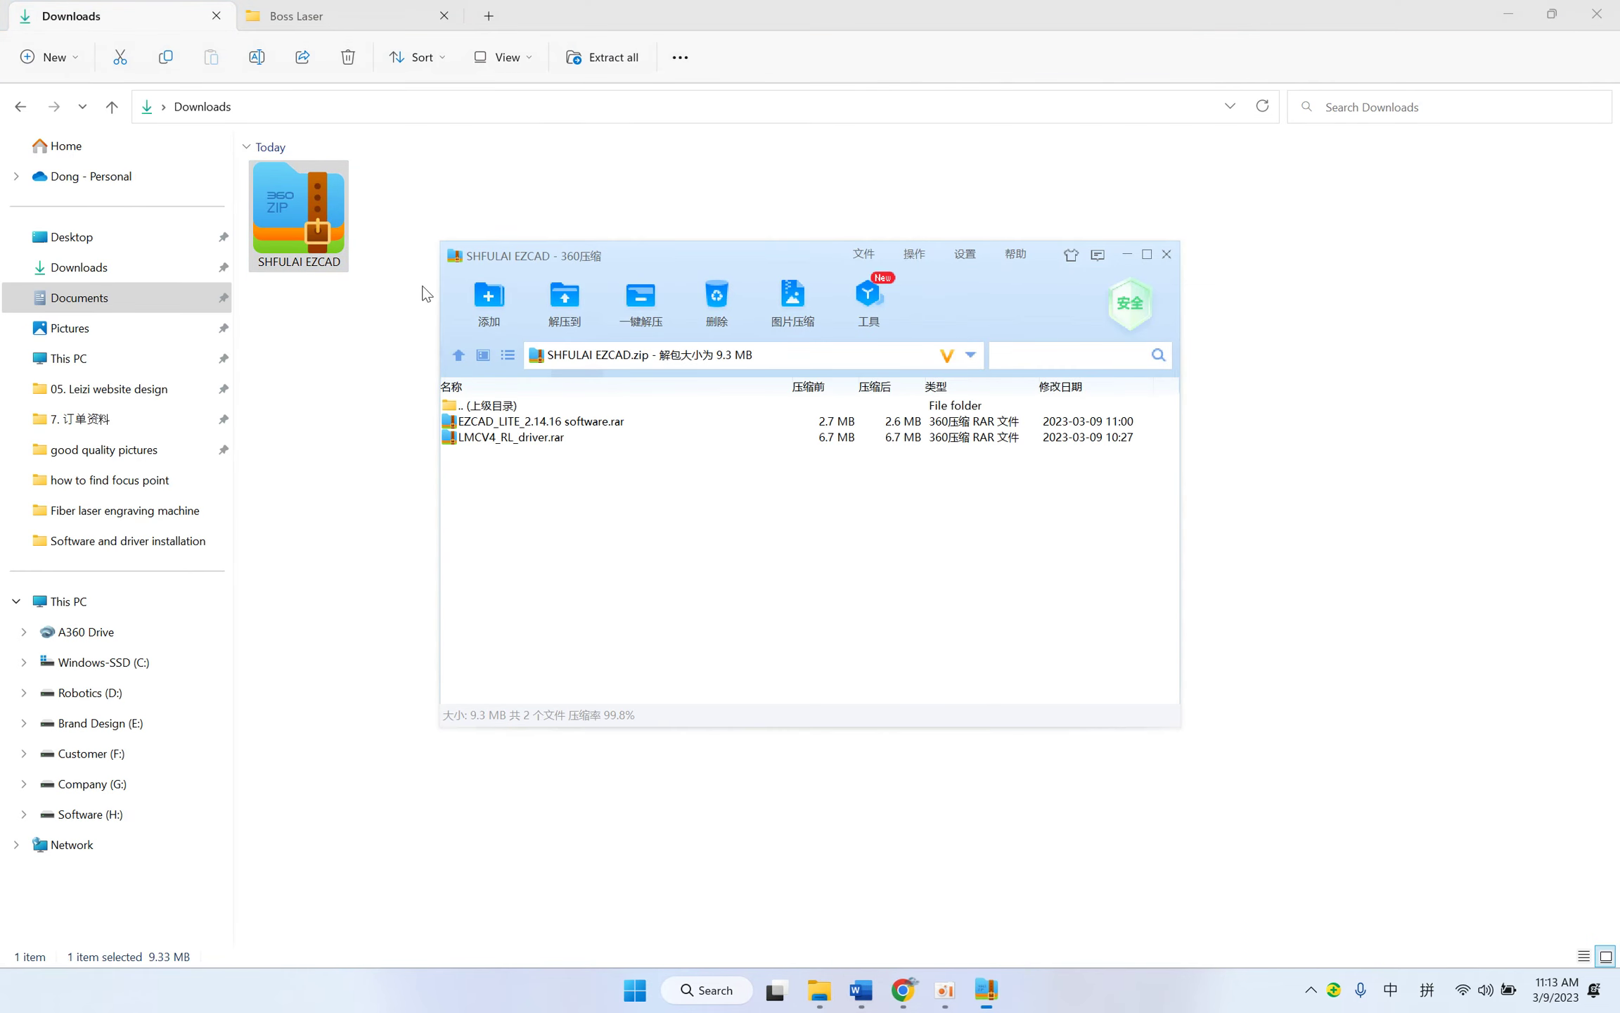
left_click(661, 308)
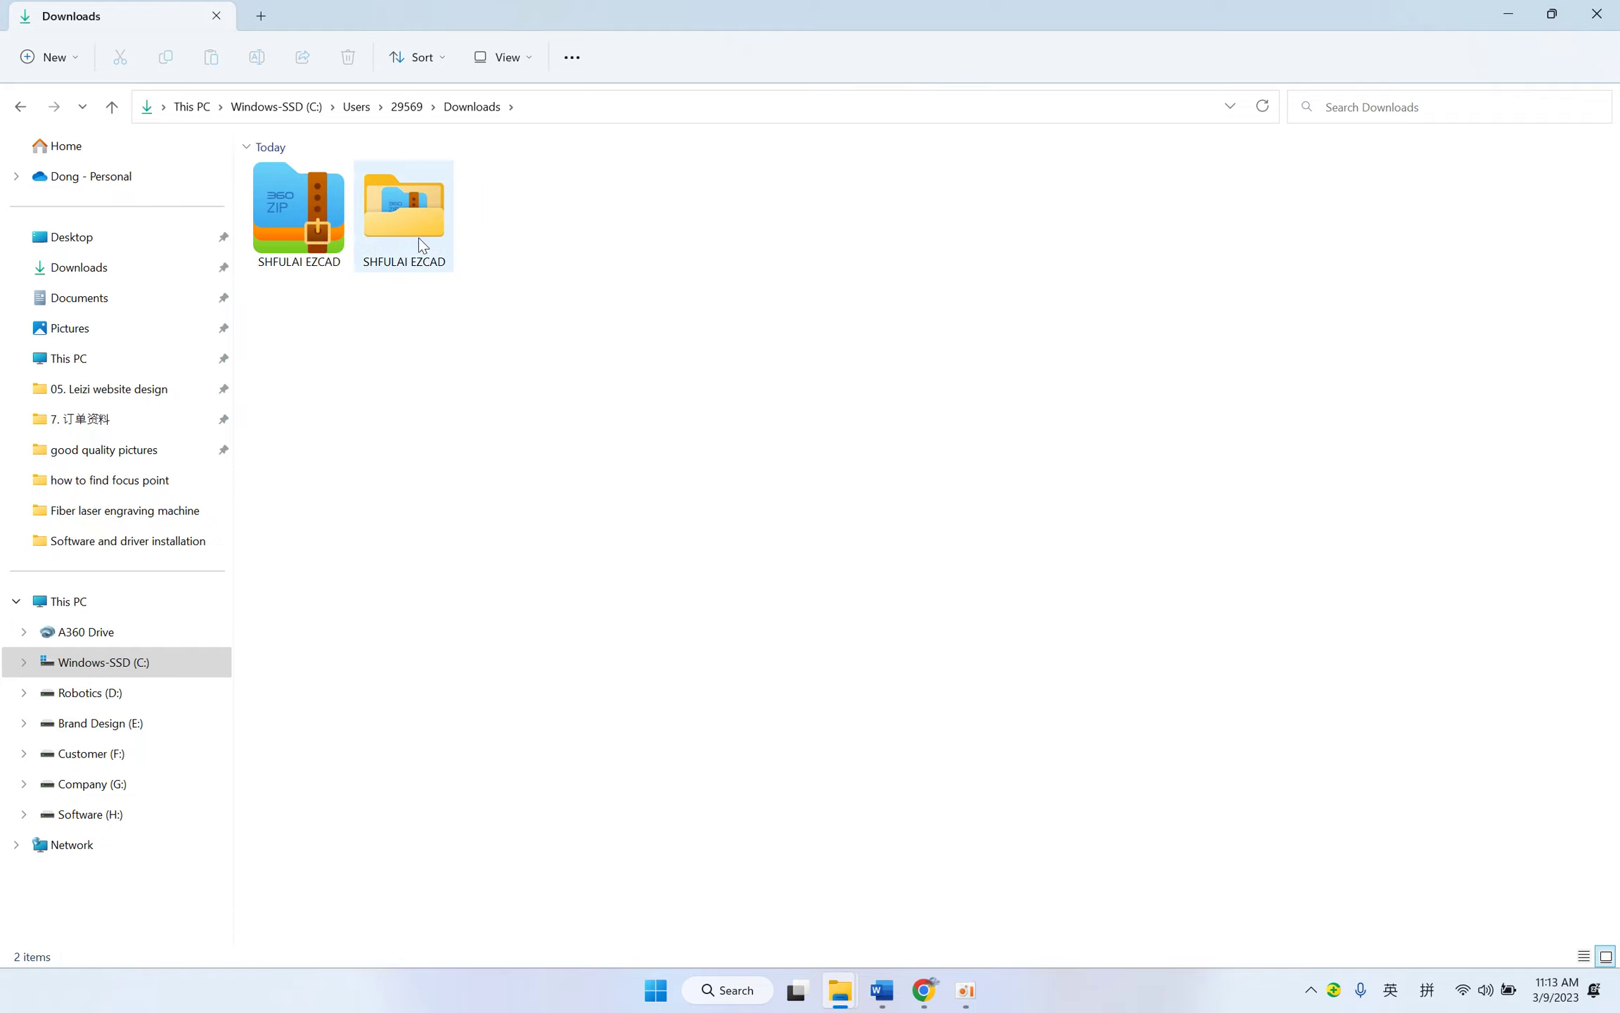
Step: Unpack the EZCAD_LITE_2.14.16 and LMCV4_RL_driver archives inside the extracted folder
left_click(417, 222)
double_click(417, 222)
left_click(312, 210)
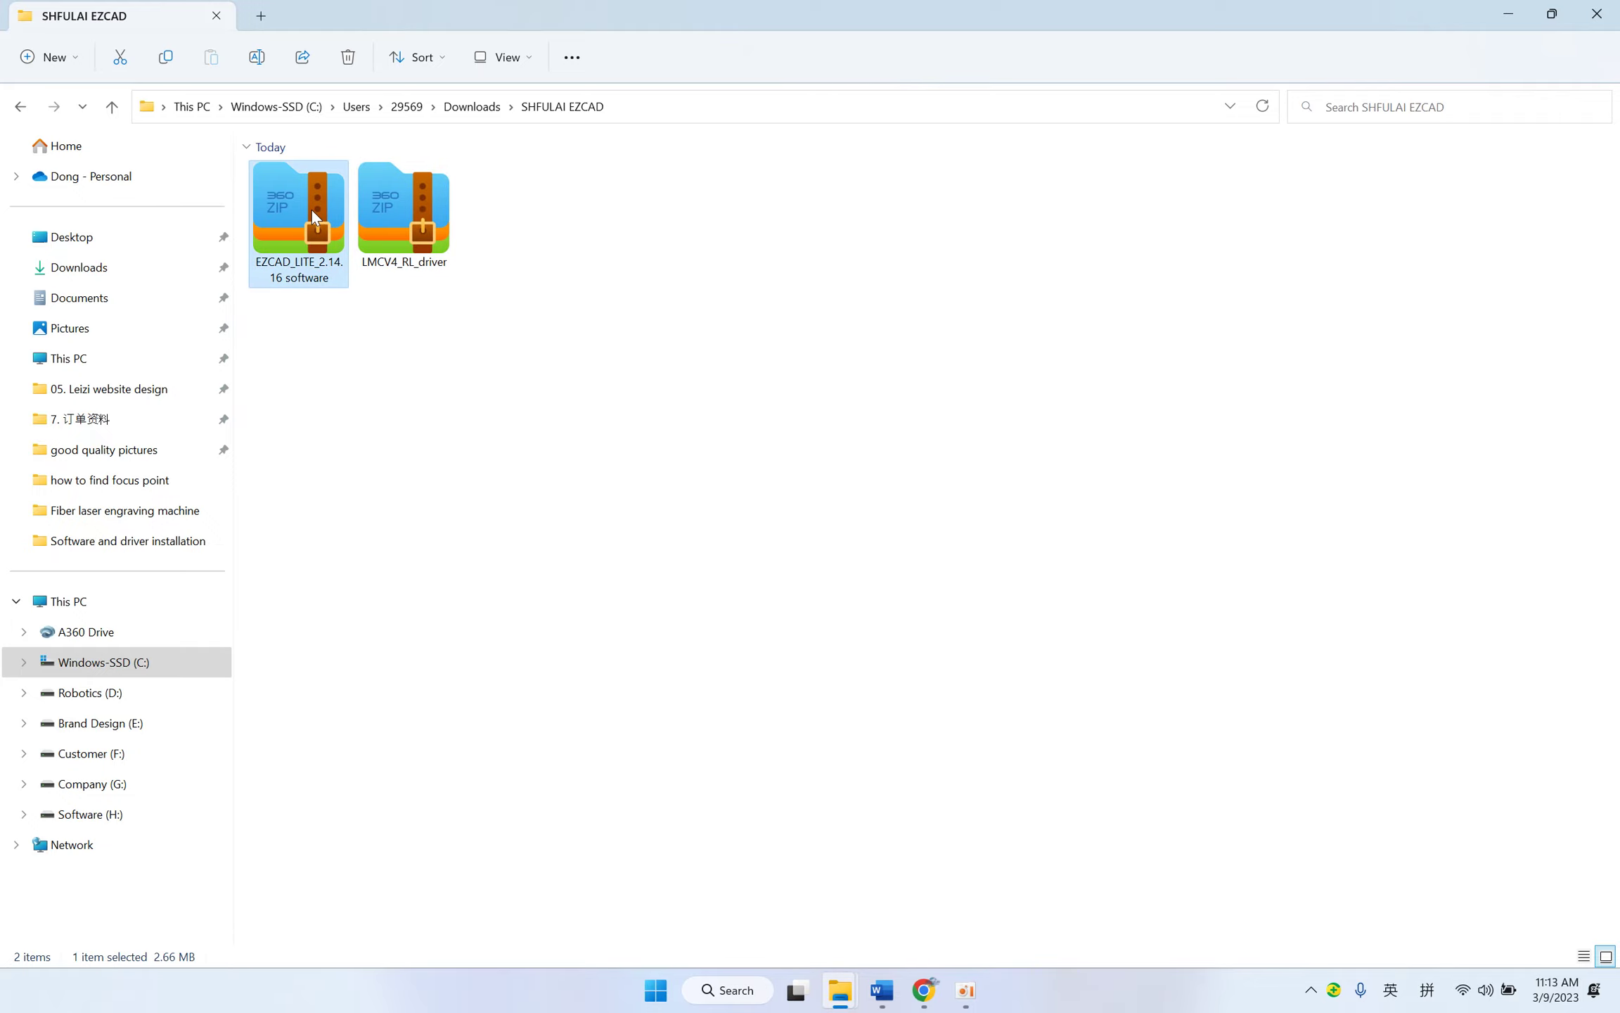
left_click(652, 306)
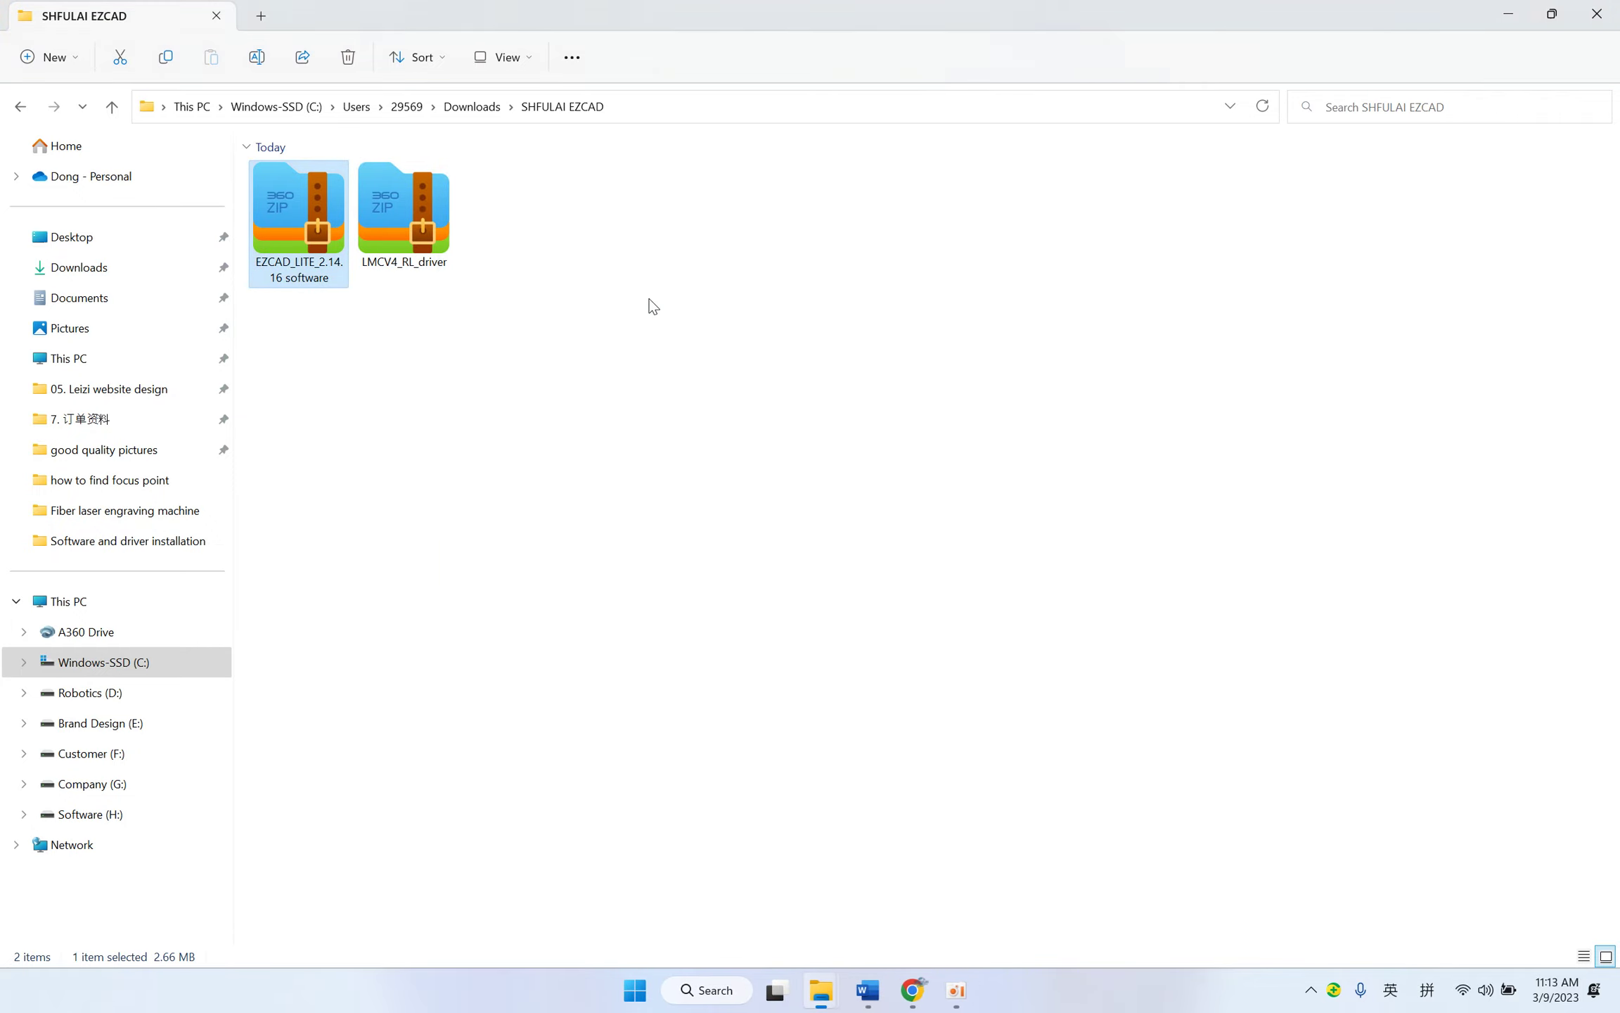
double_click(396, 204)
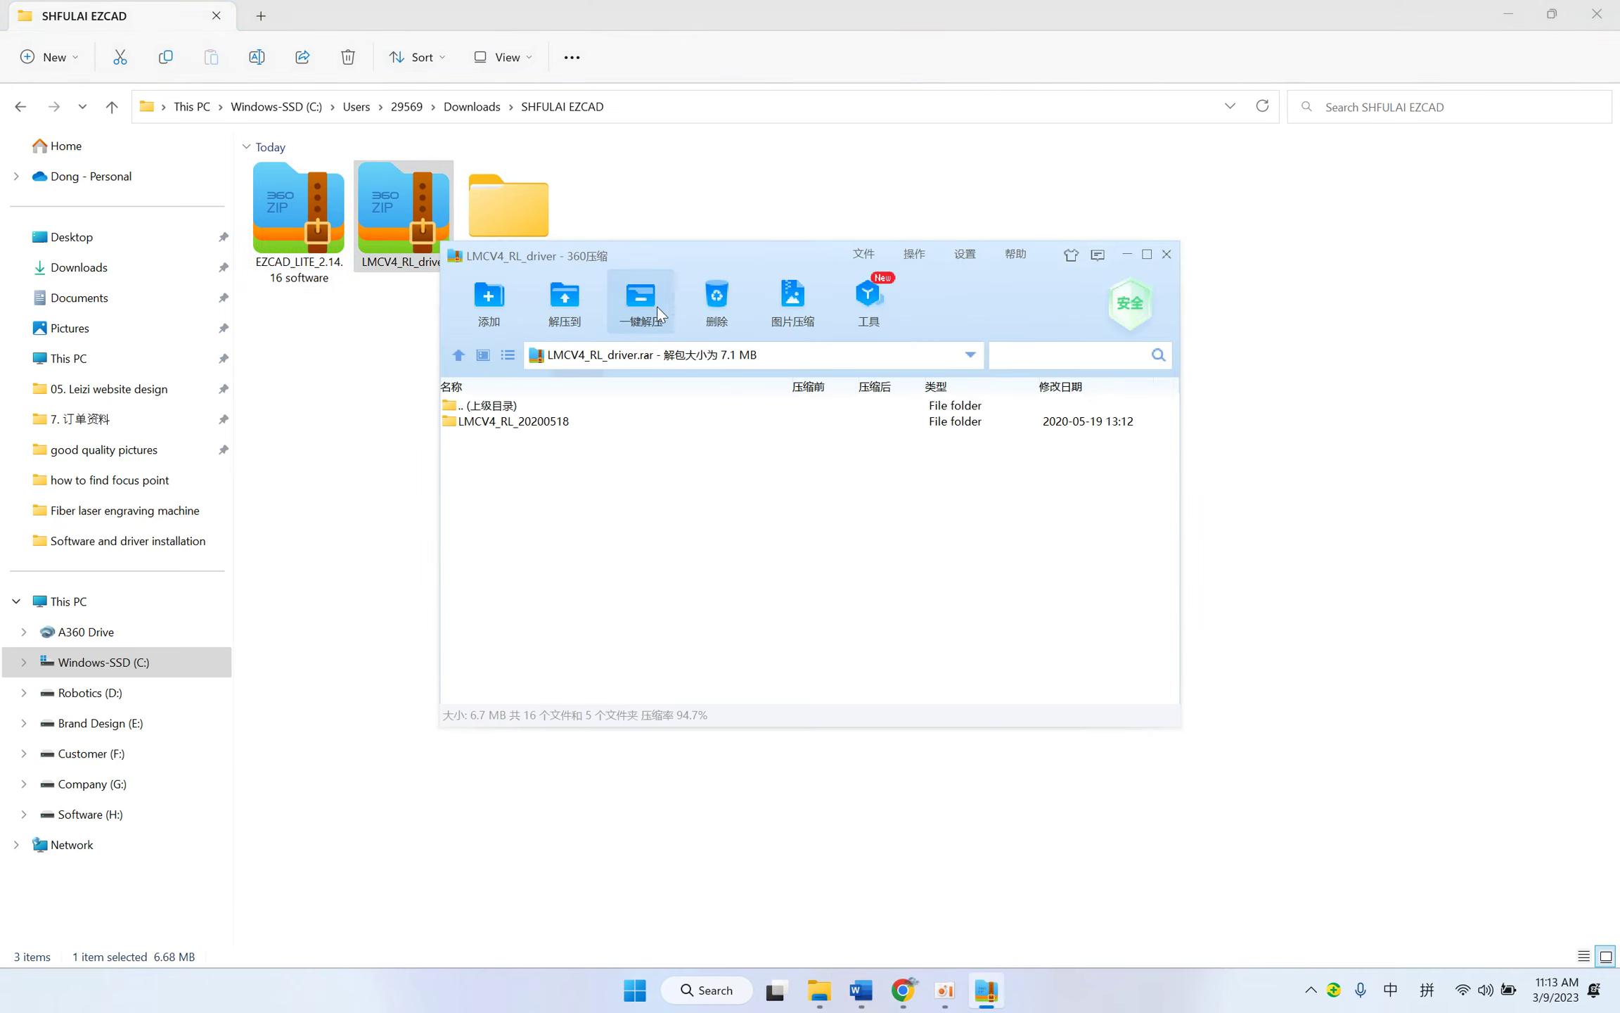
left_click(654, 307)
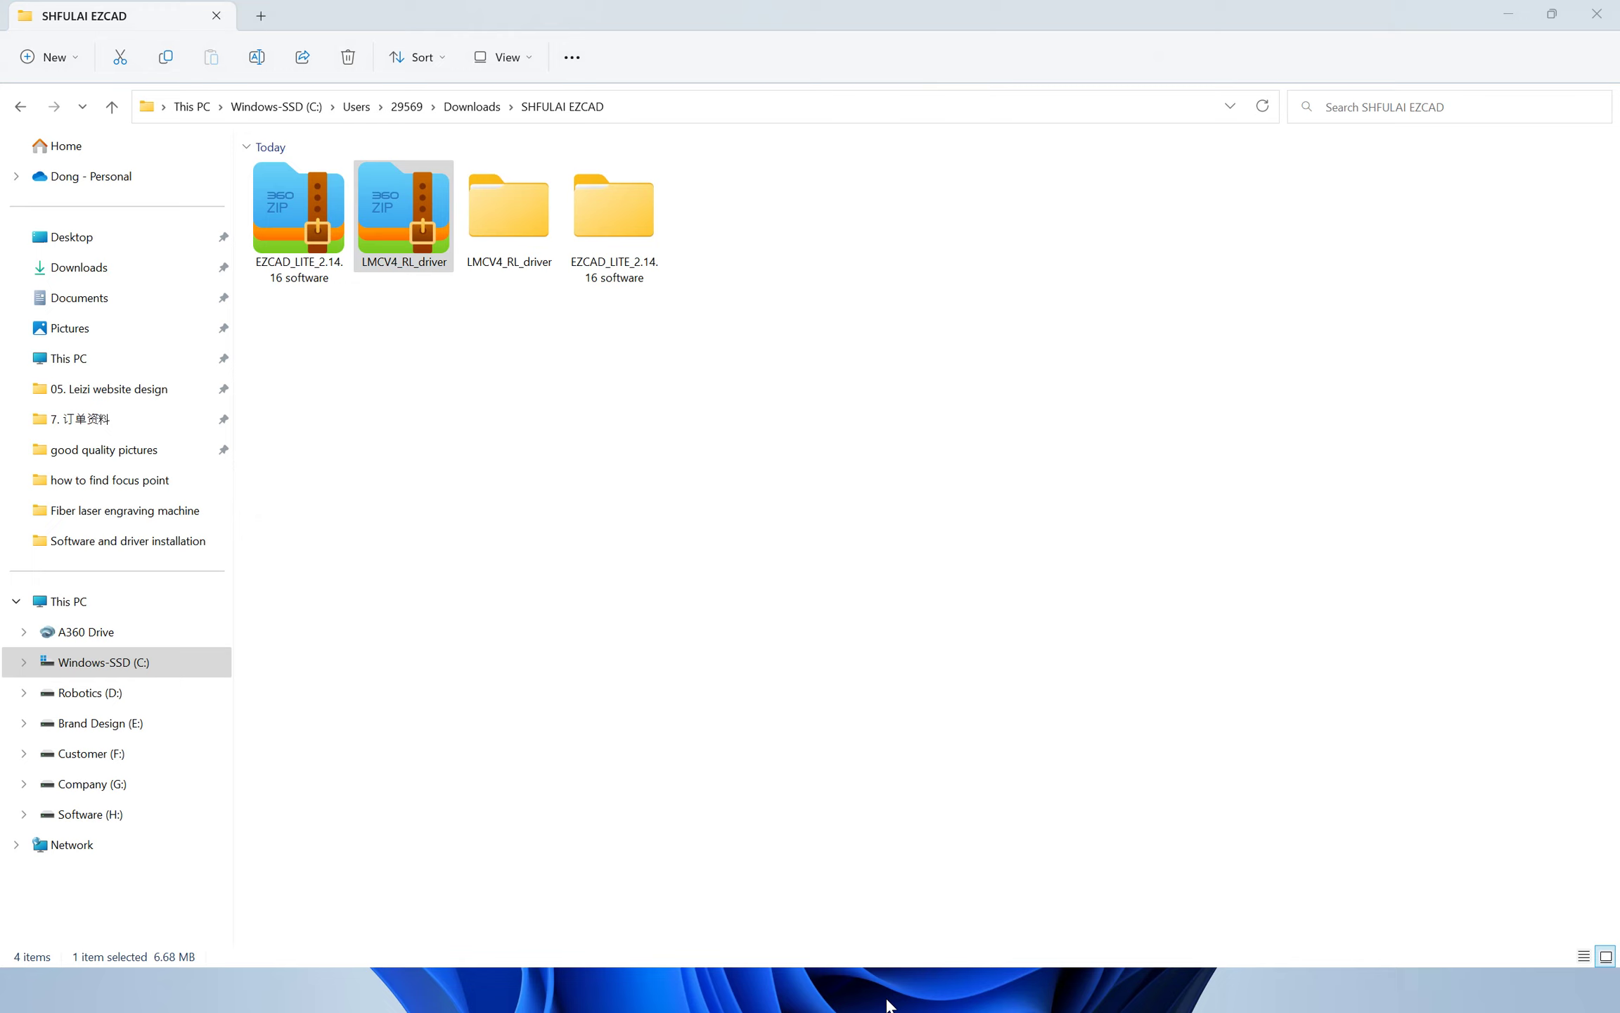
left_click(882, 998)
left_click_drag(380, 477, 622, 477)
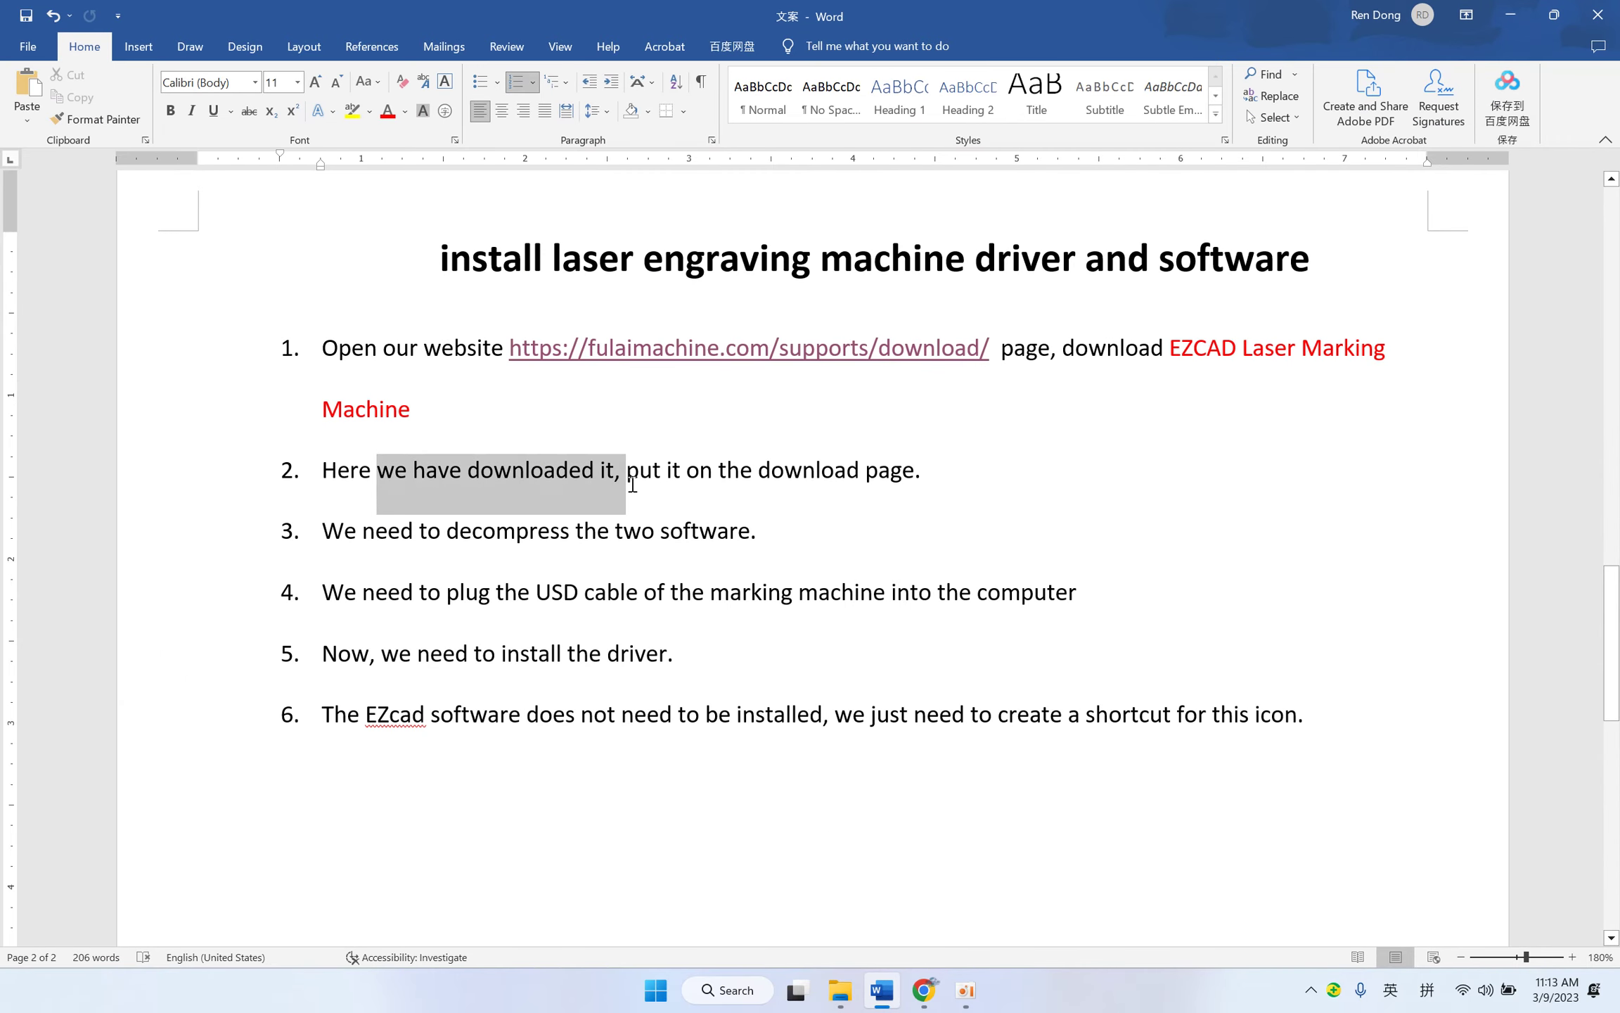
left_click_drag(448, 532, 741, 541)
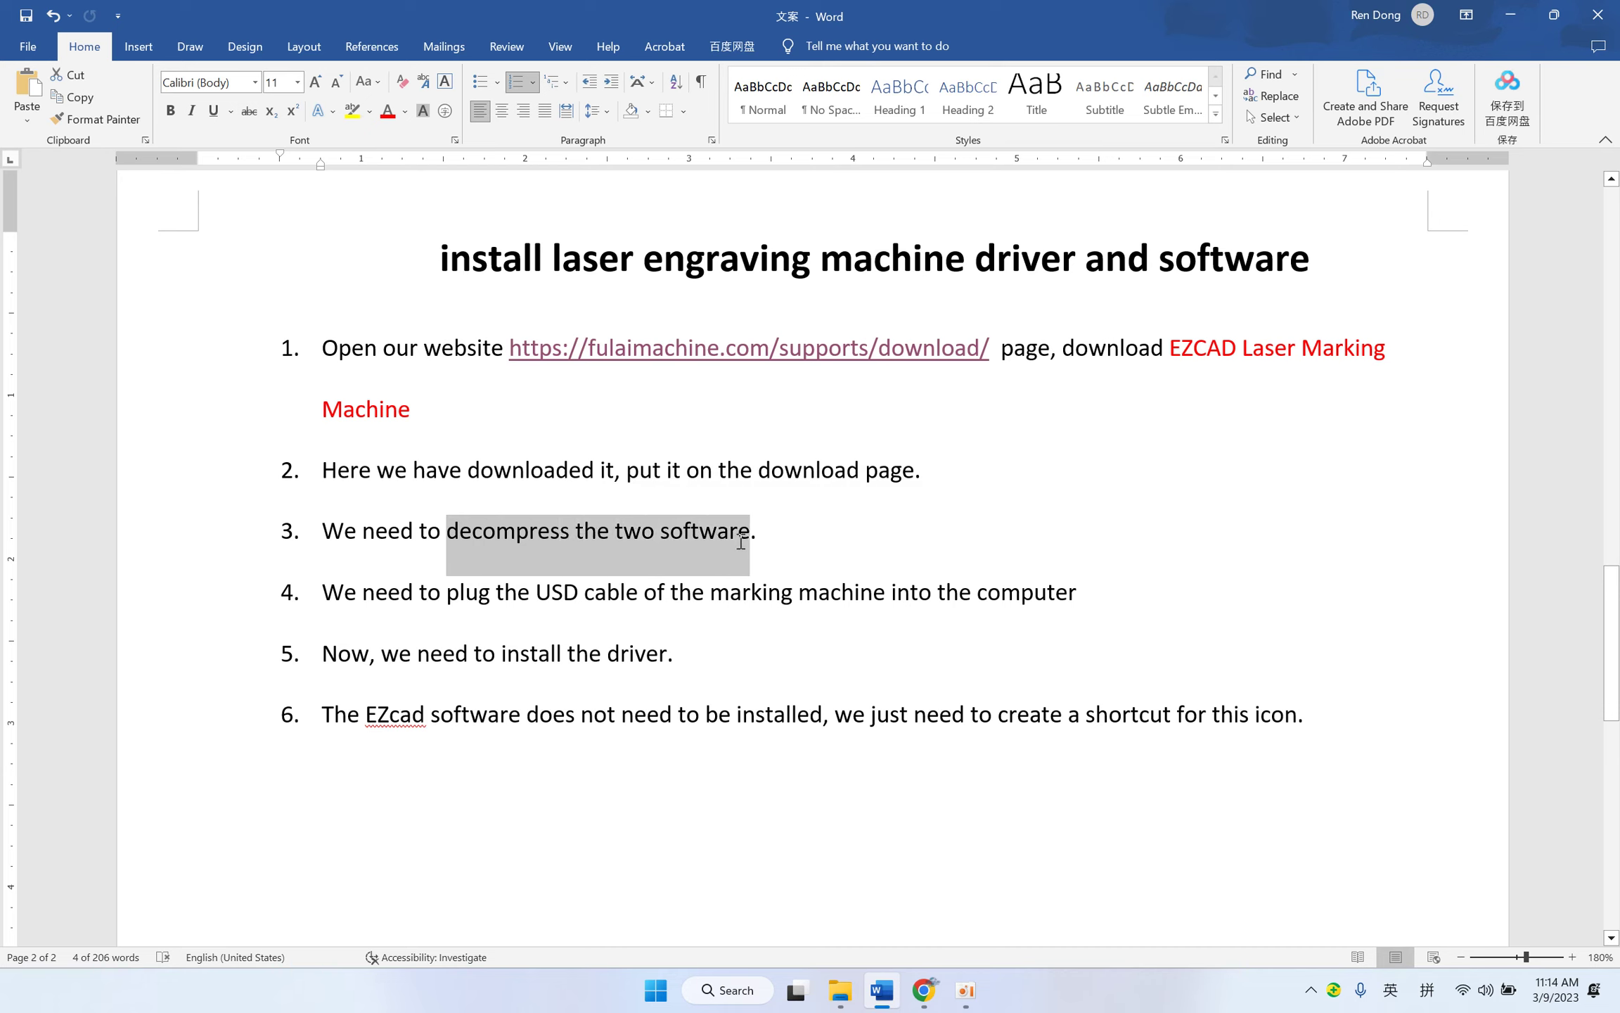
left_click(475, 603)
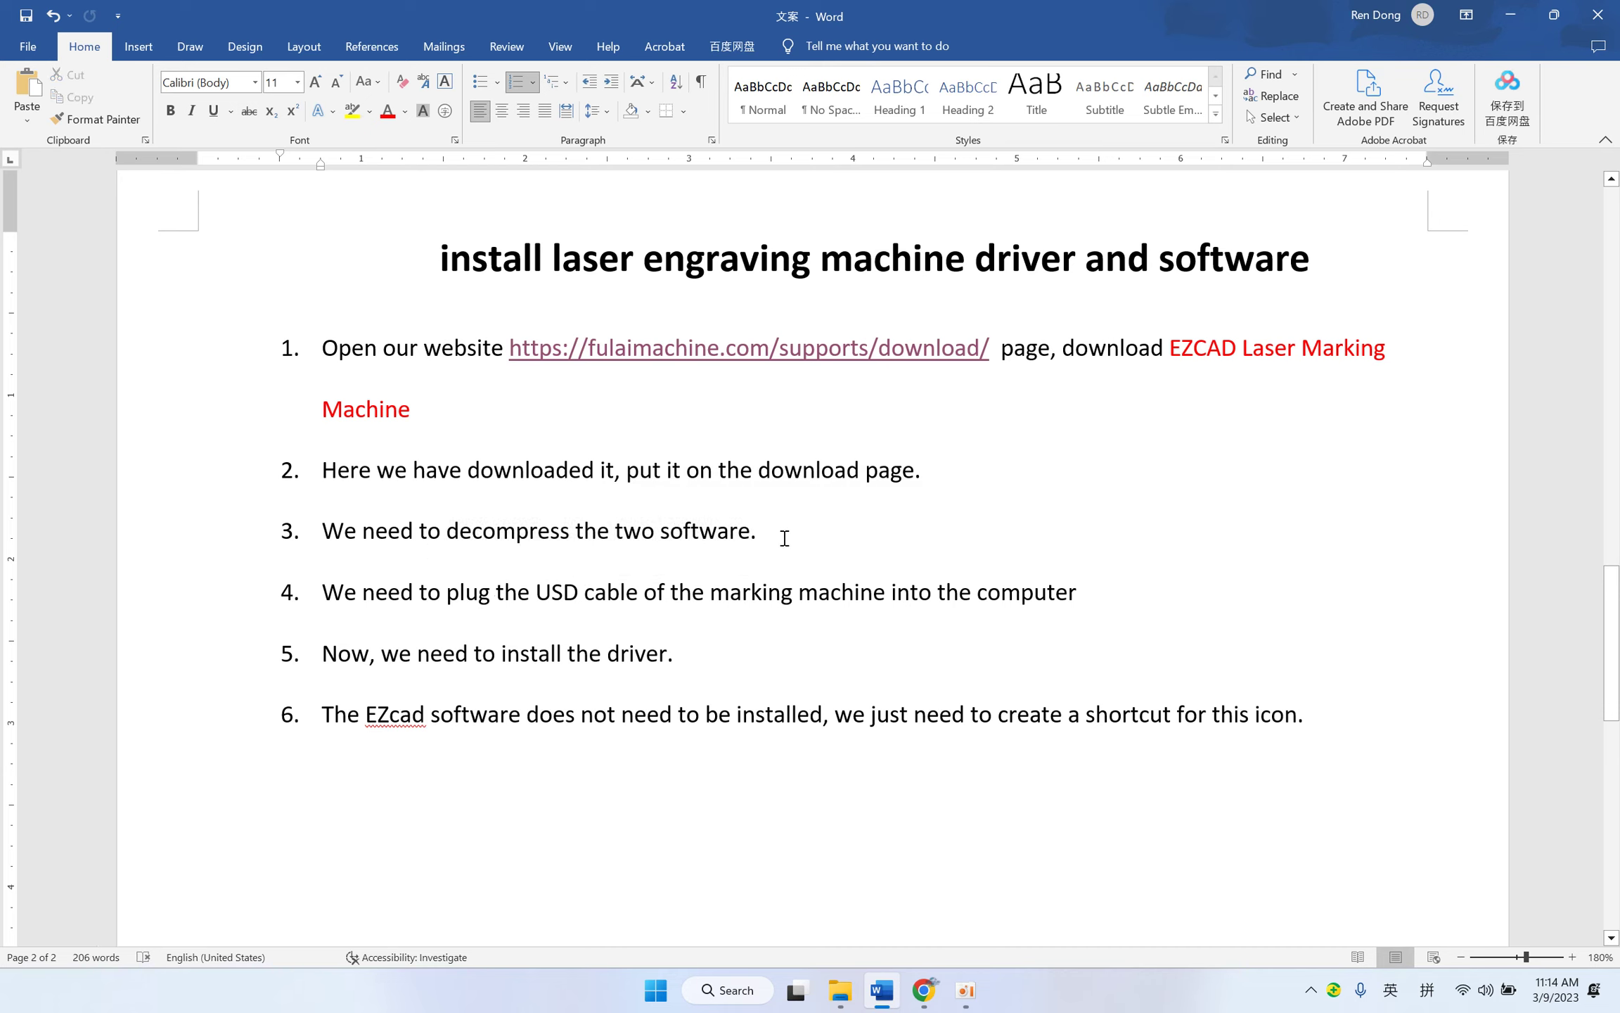
left_click_drag(782, 535, 243, 411)
left_click(416, 606)
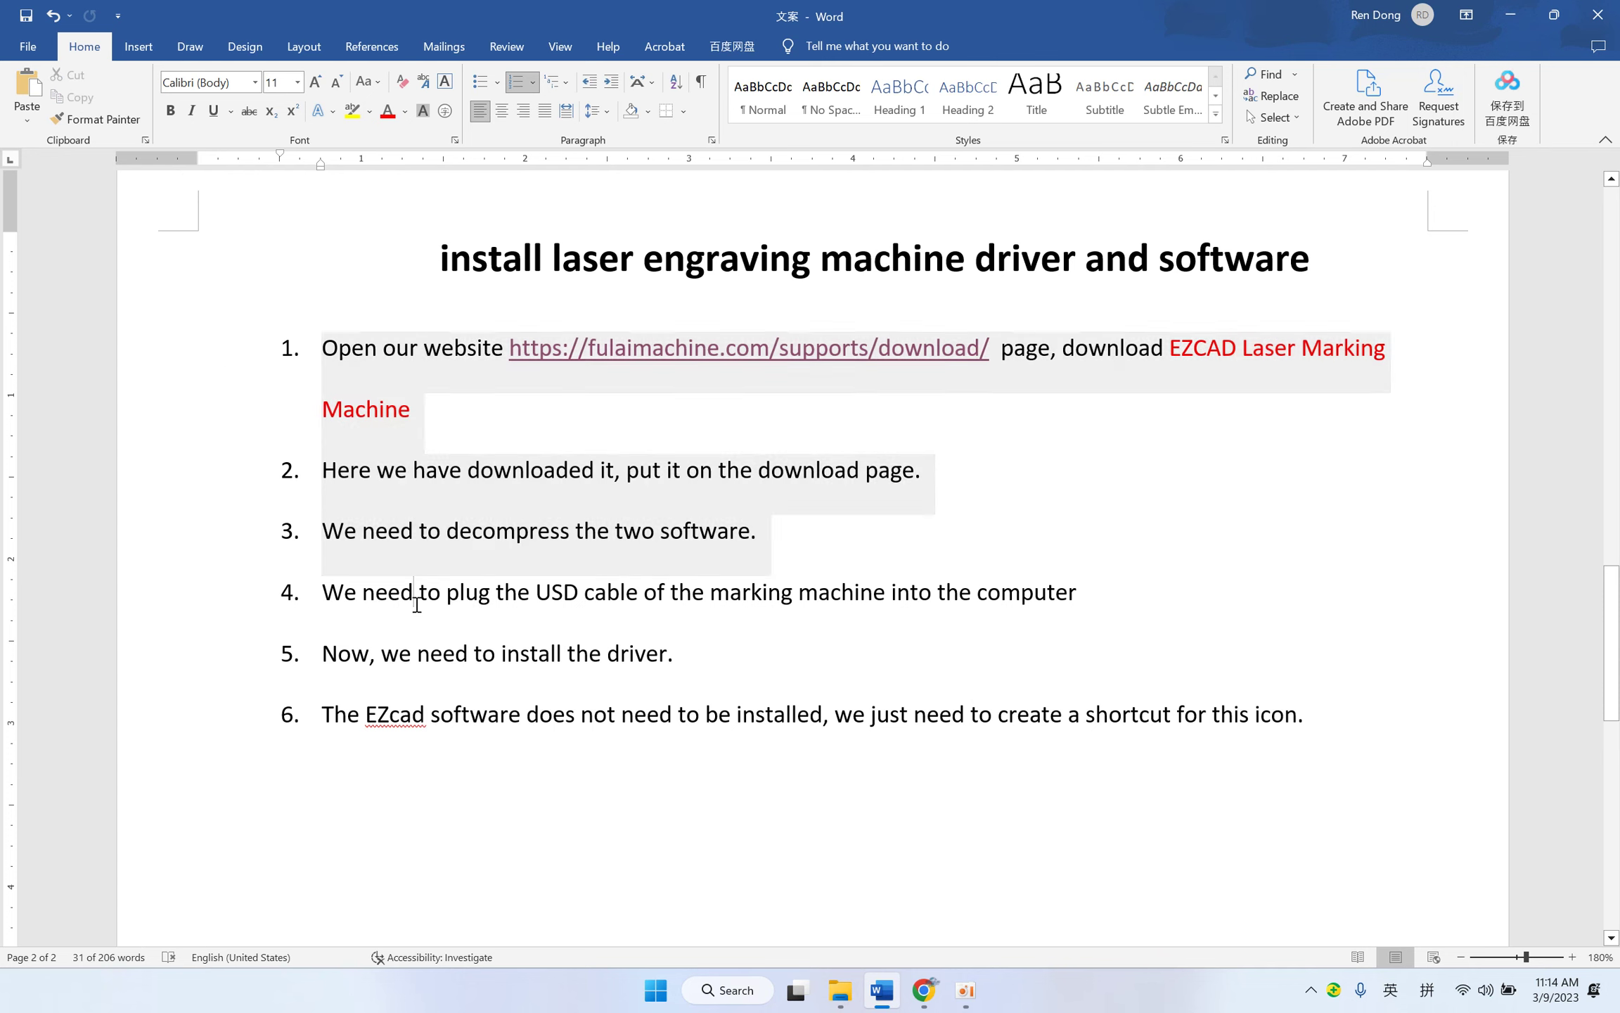
left_click_drag(458, 599, 1048, 603)
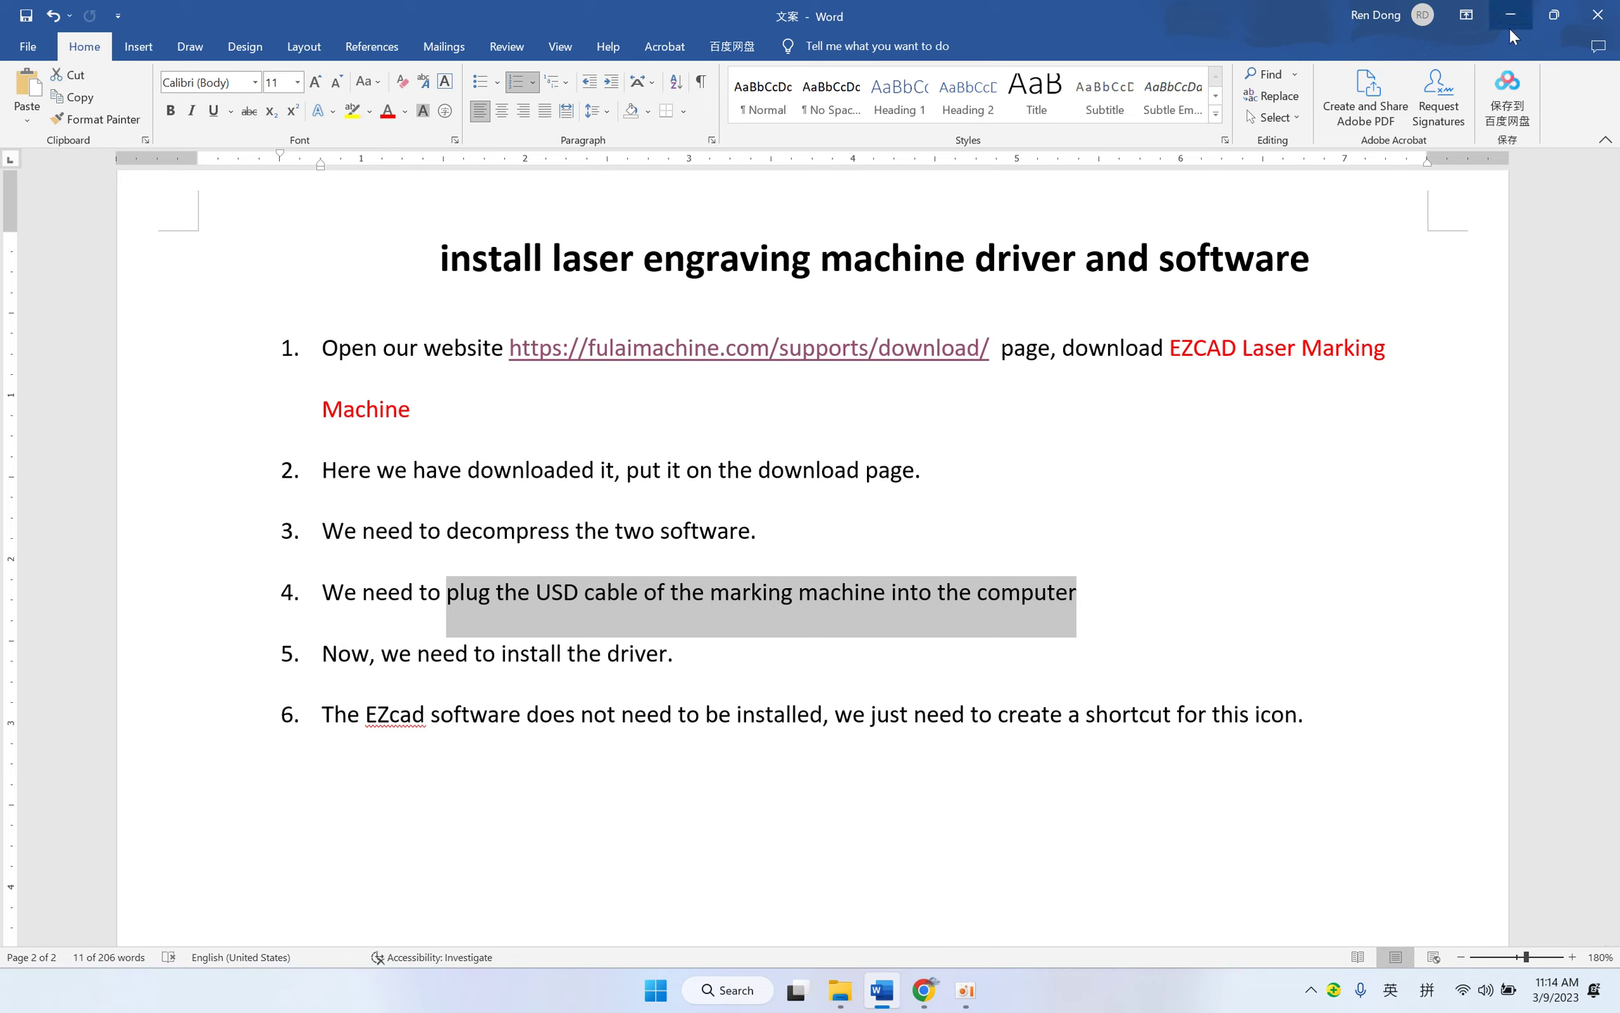
left_click(411, 656)
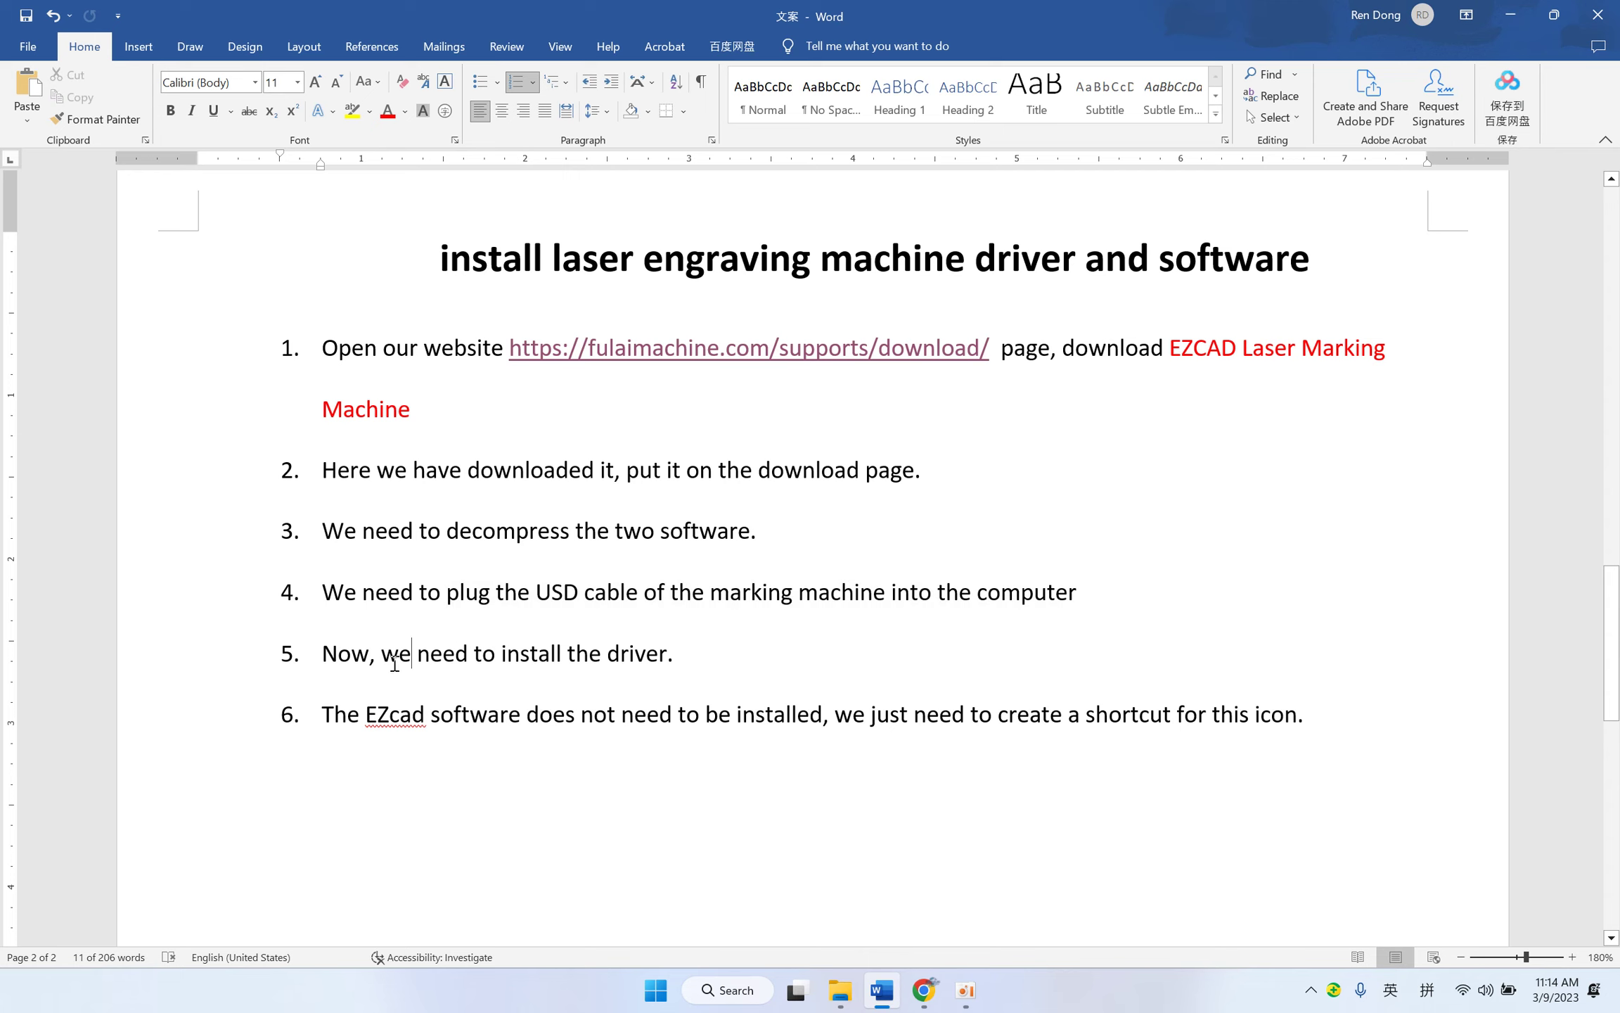
left_click_drag(324, 654, 686, 668)
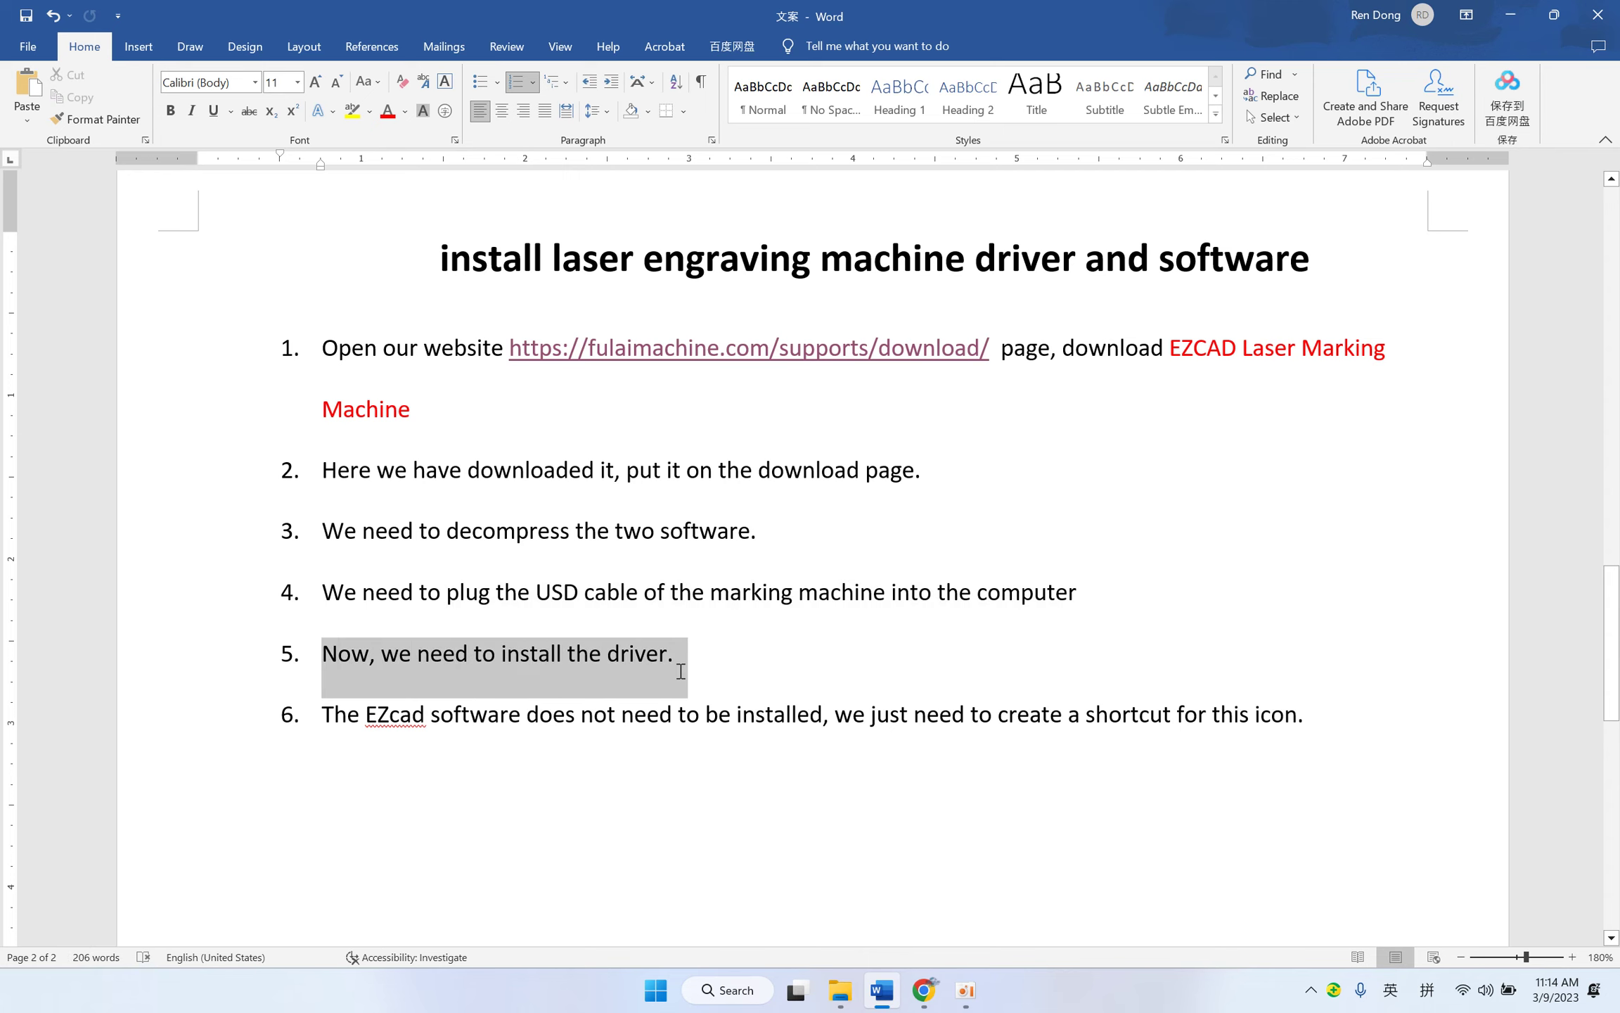
Step: Clear the desktop and open Computer Management through This PC's Manage option
left_click(1507, 16)
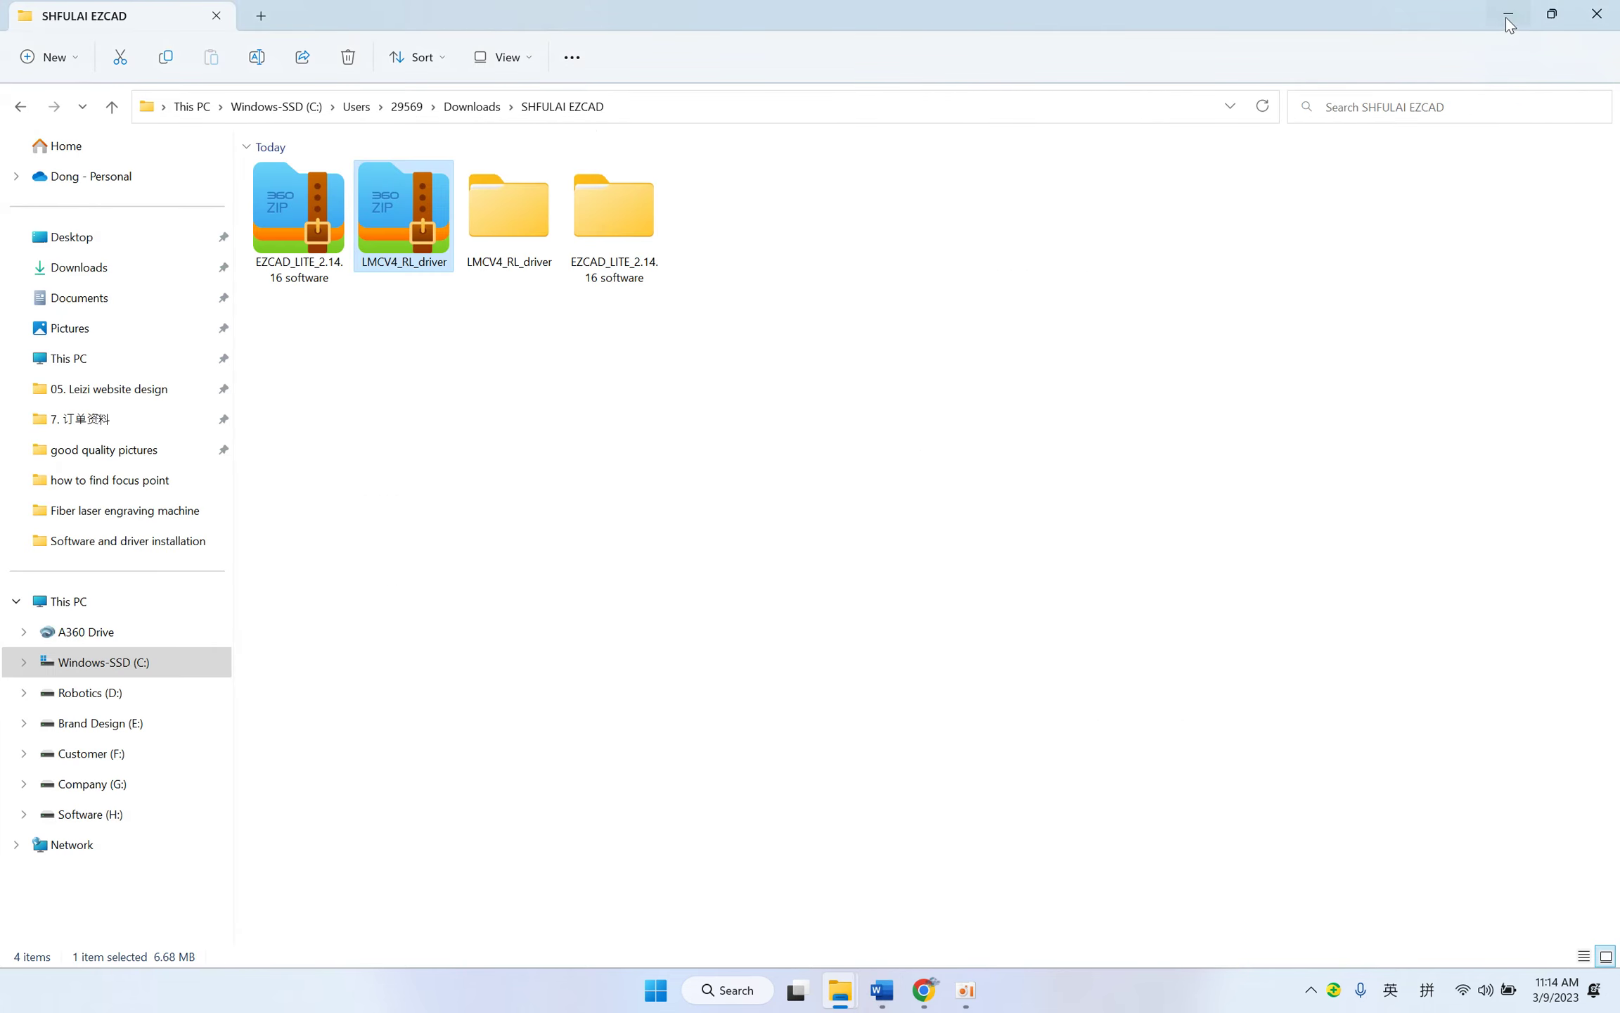
left_click(1507, 15)
left_click(1507, 16)
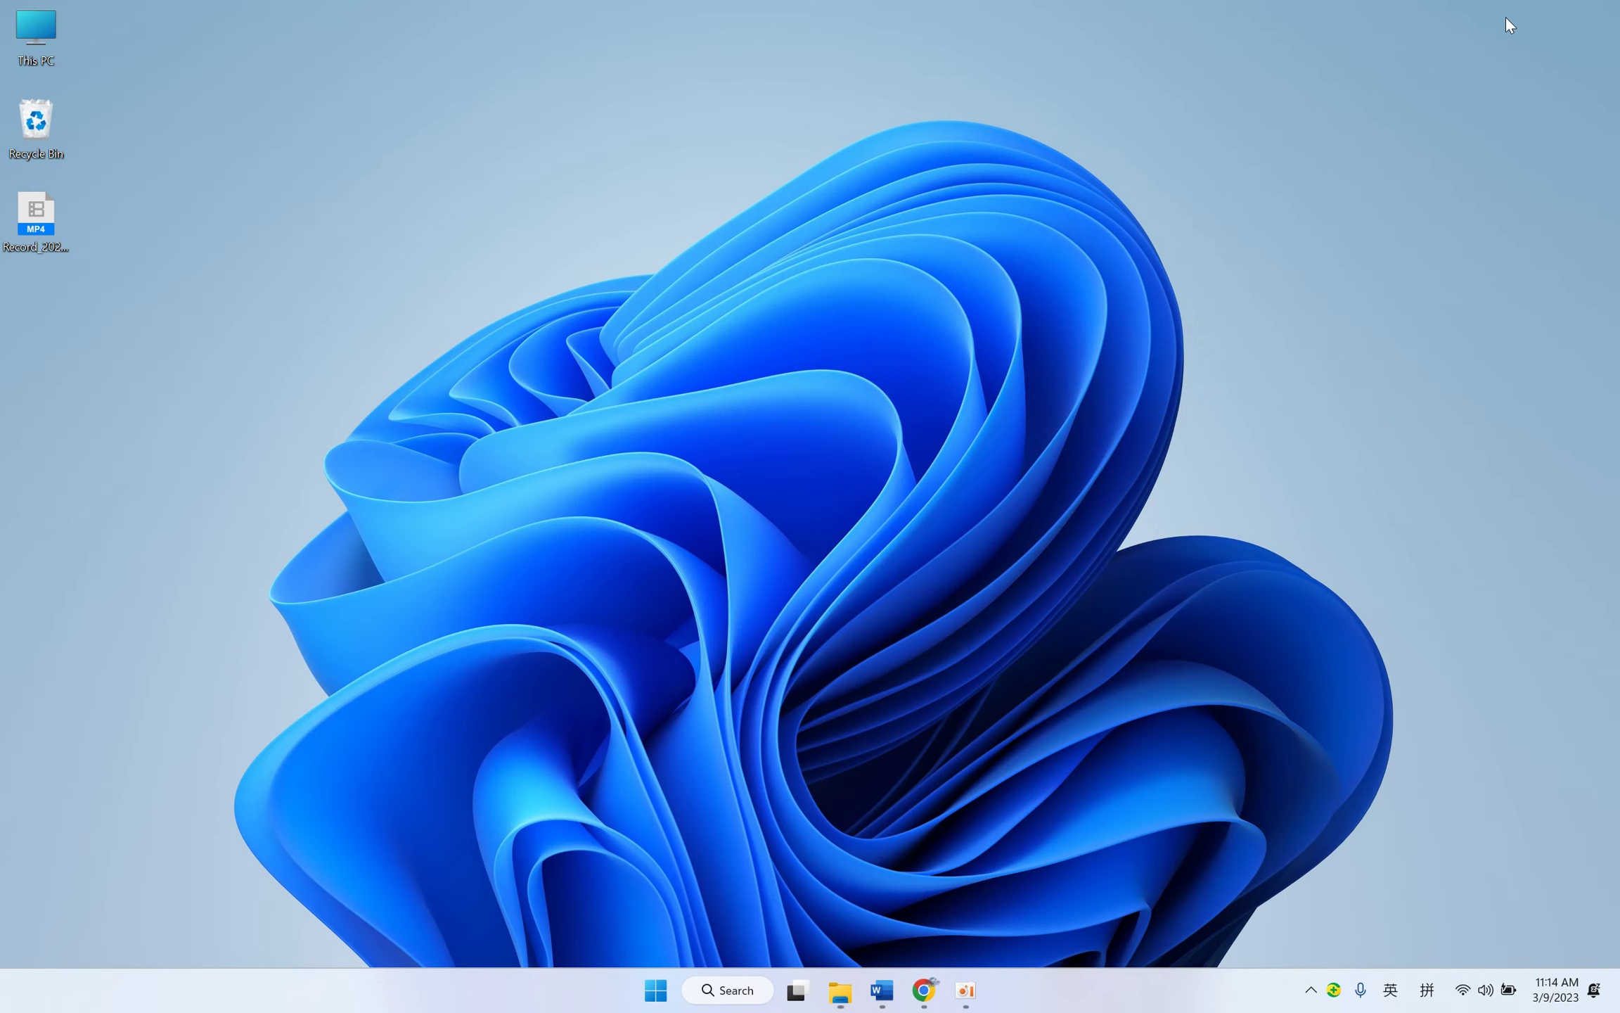
right_click(49, 47)
left_click(142, 349)
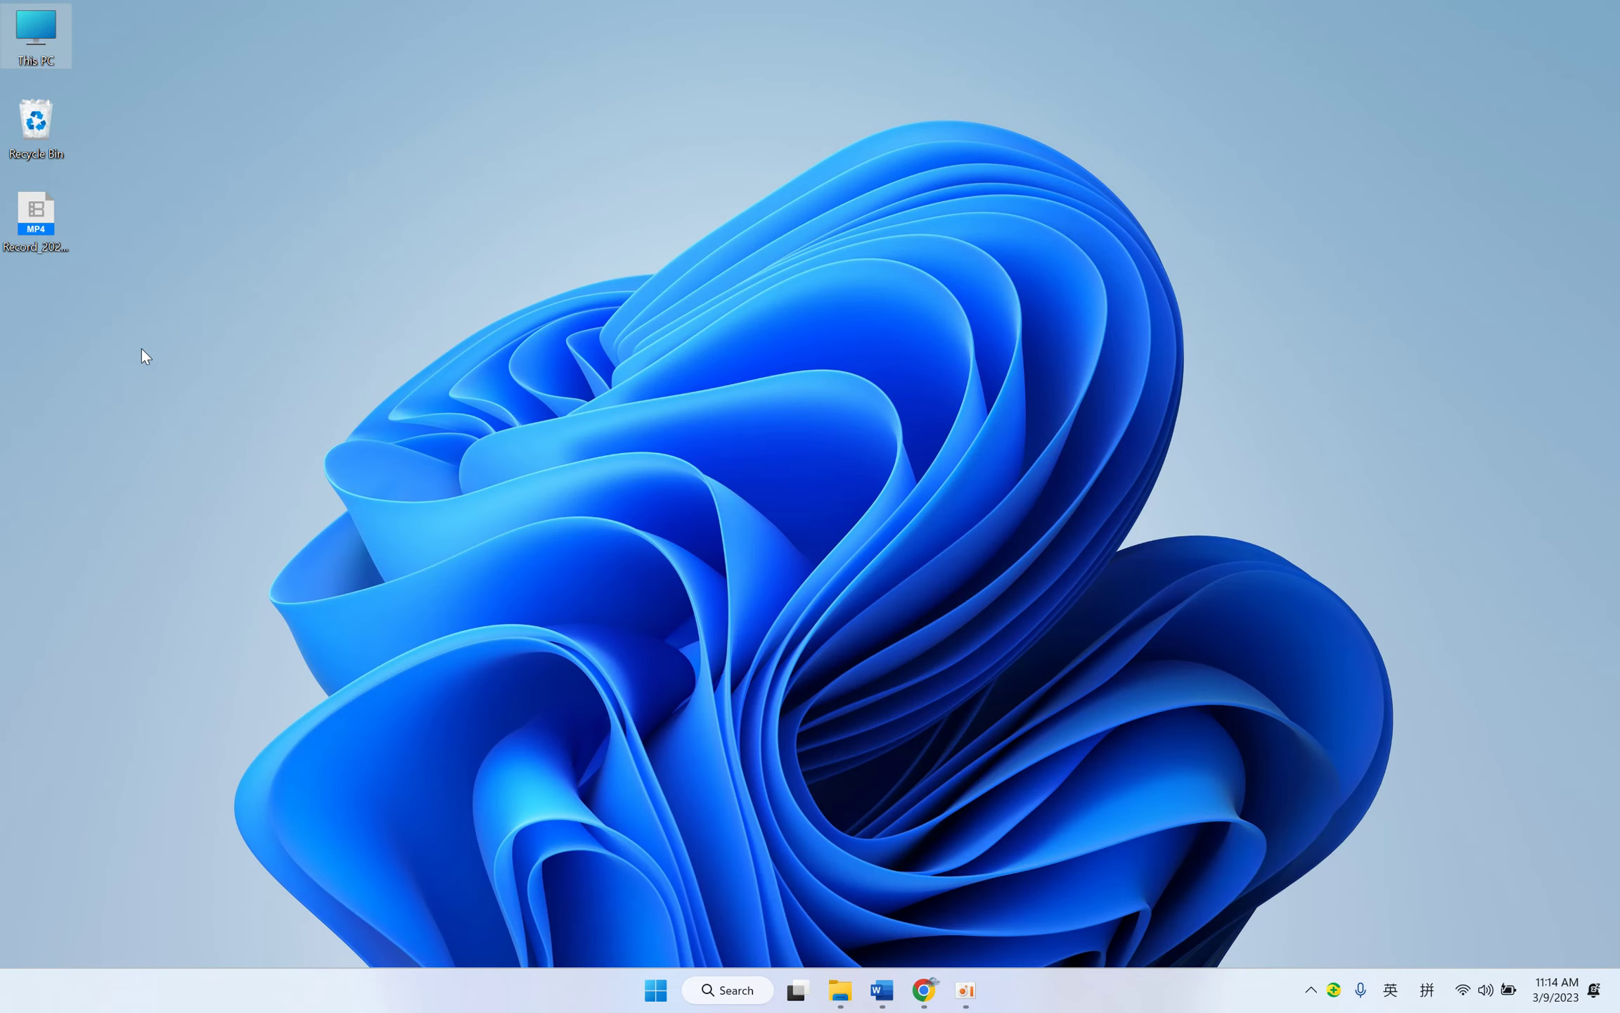
key("shift+F10")
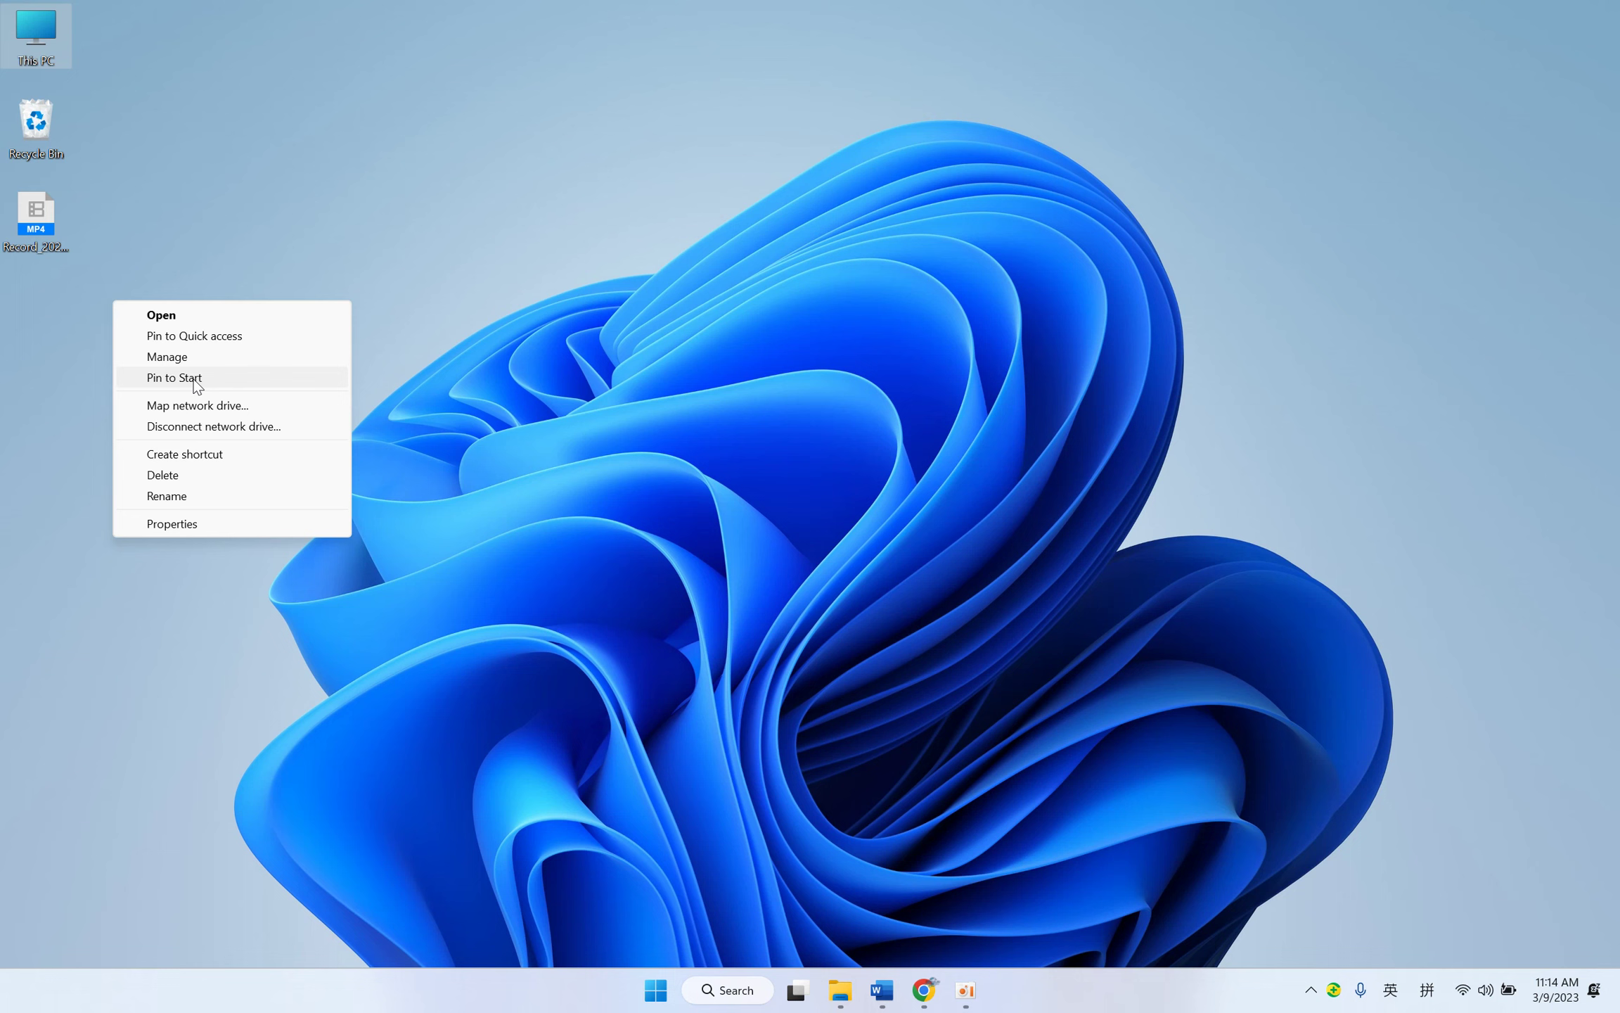
left_click(183, 356)
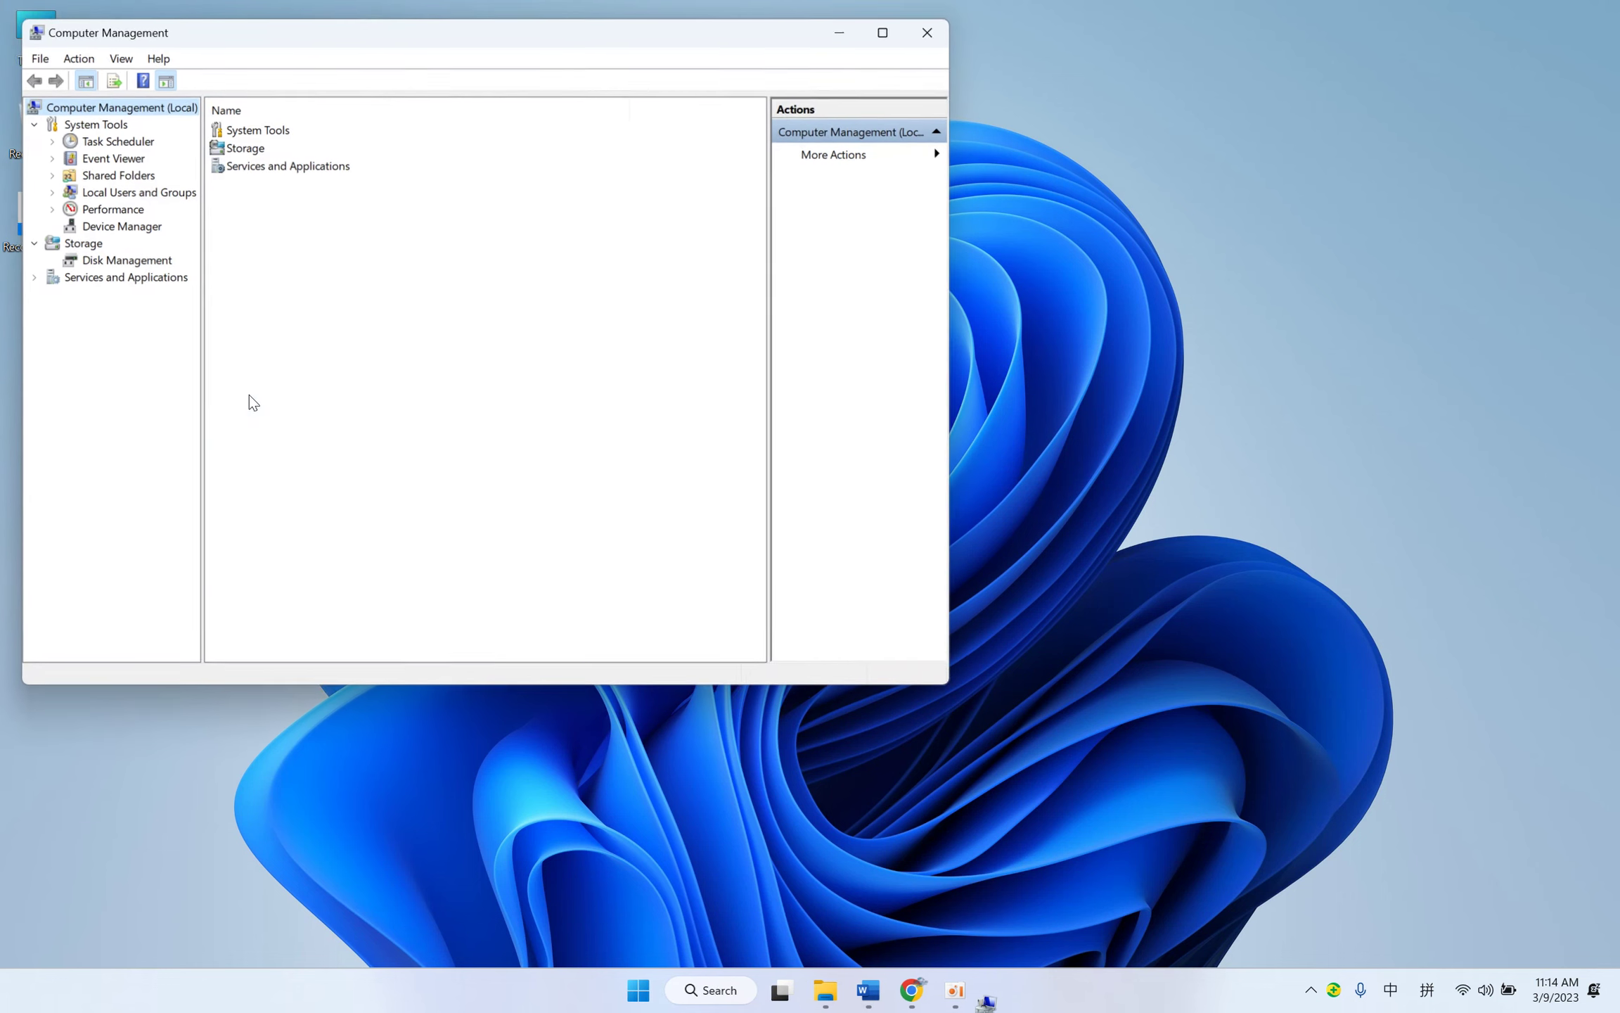
Step: In Device Manager, find and right-click USBLMCV4 under Other devices
left_click(102, 228)
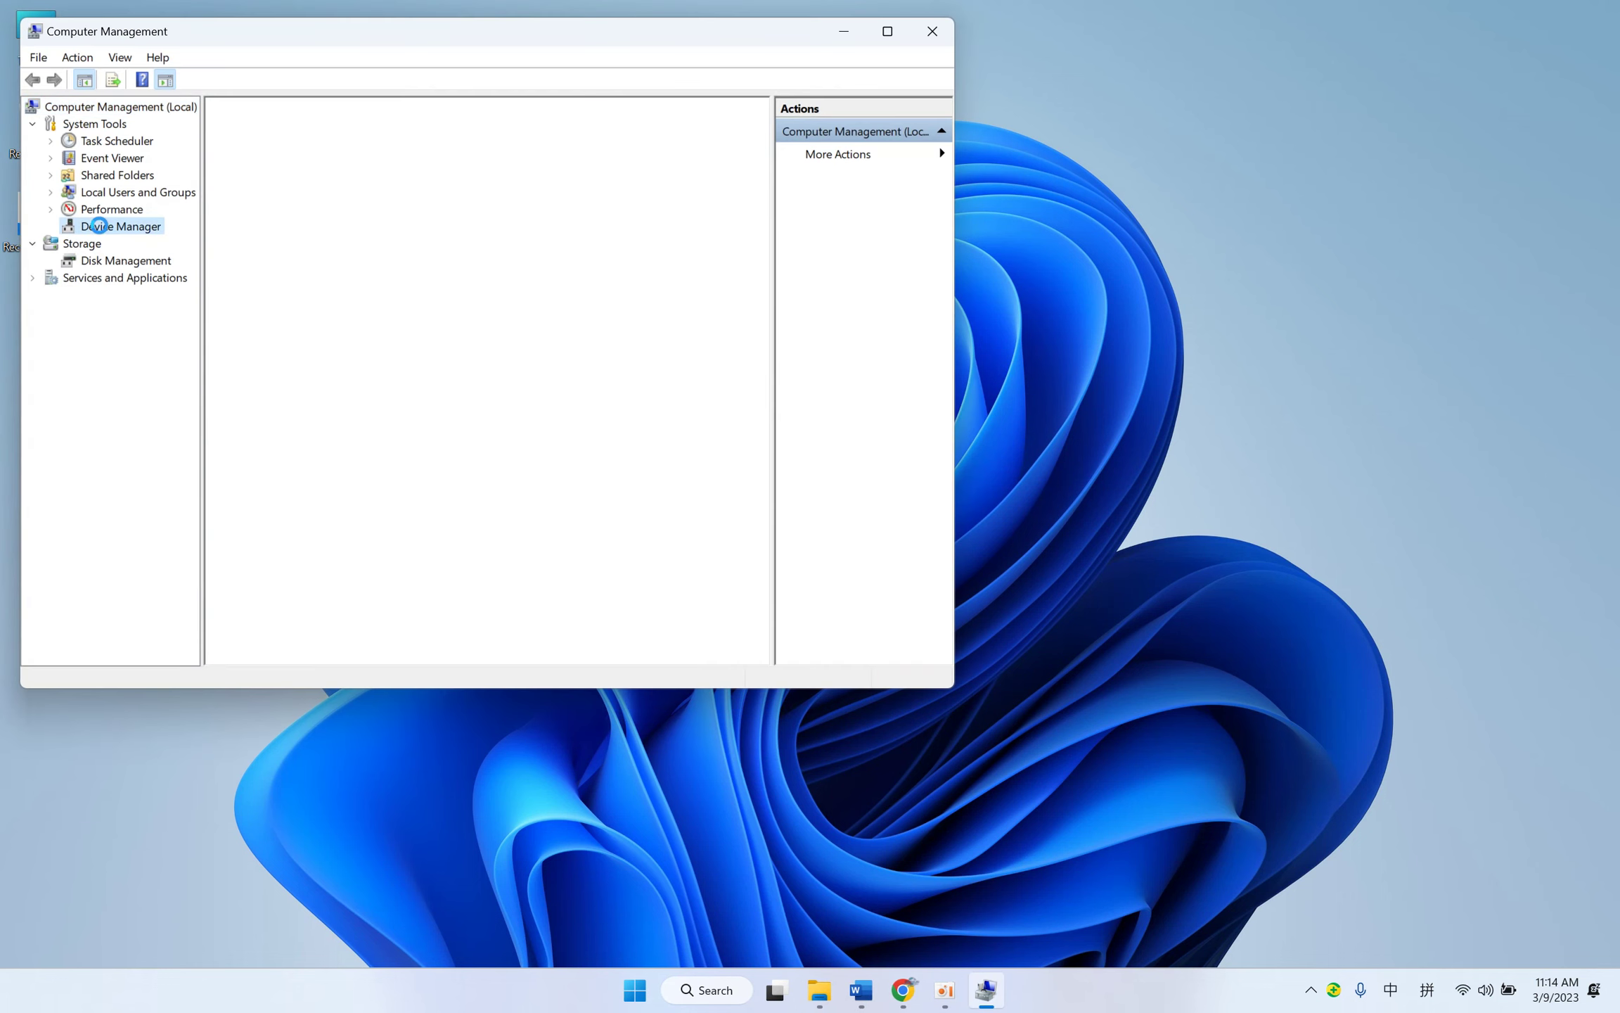
scroll(363, 383, "down", 4)
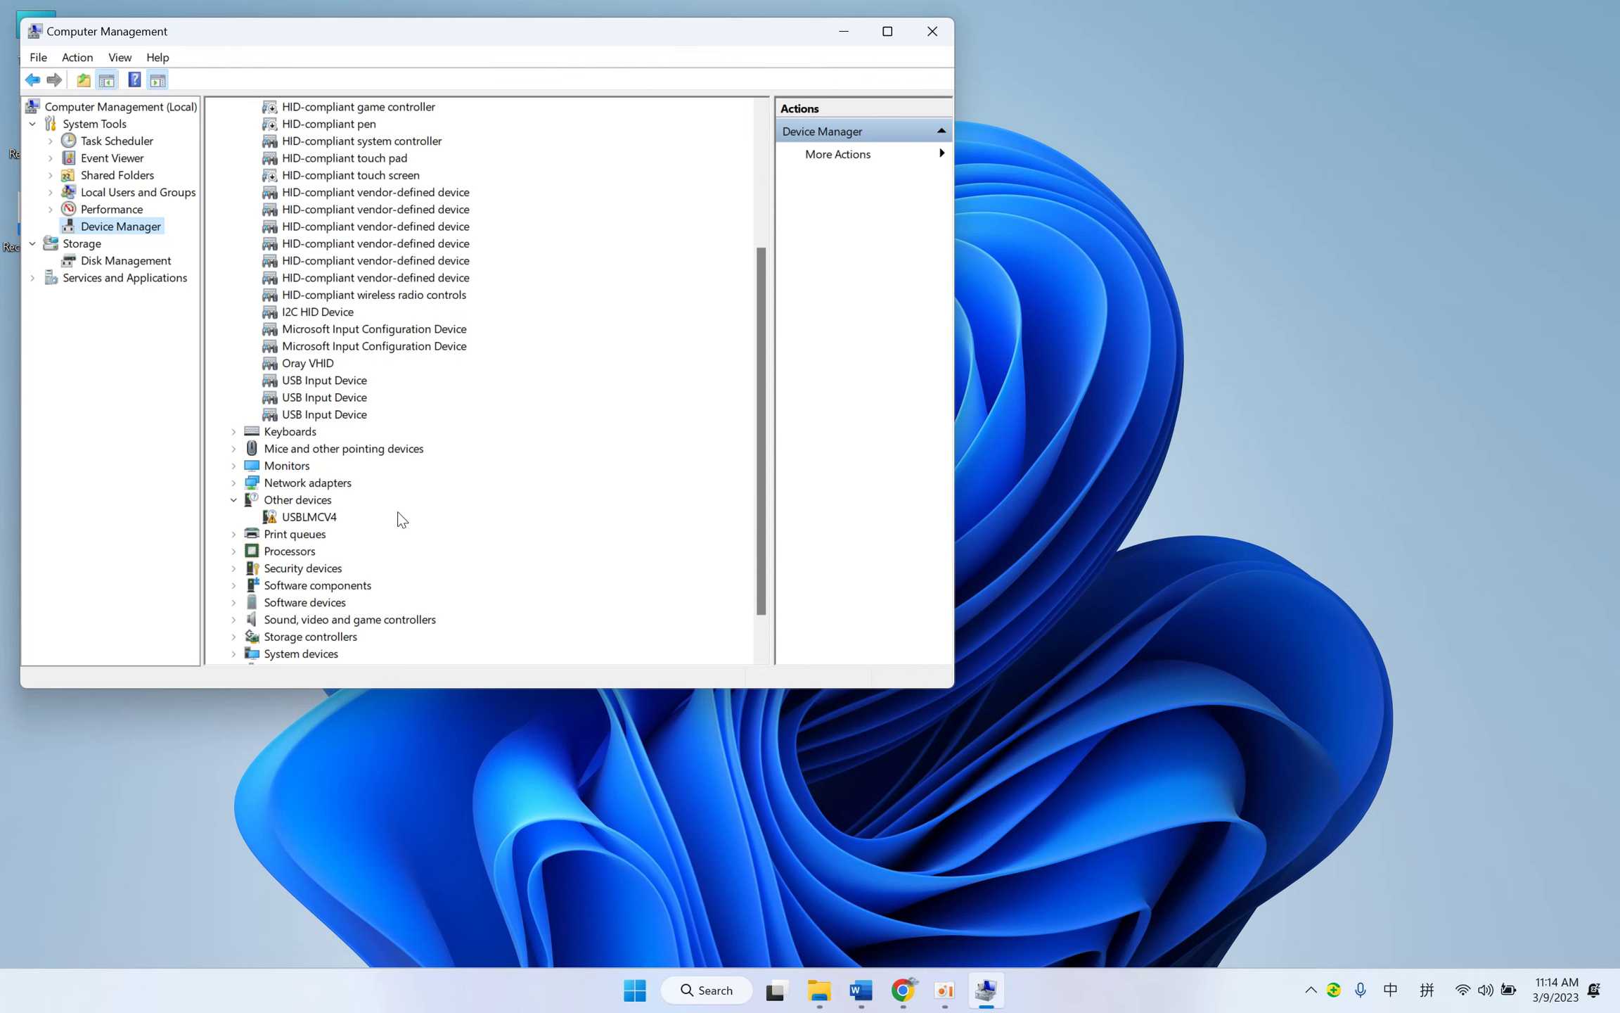
left_click(310, 518)
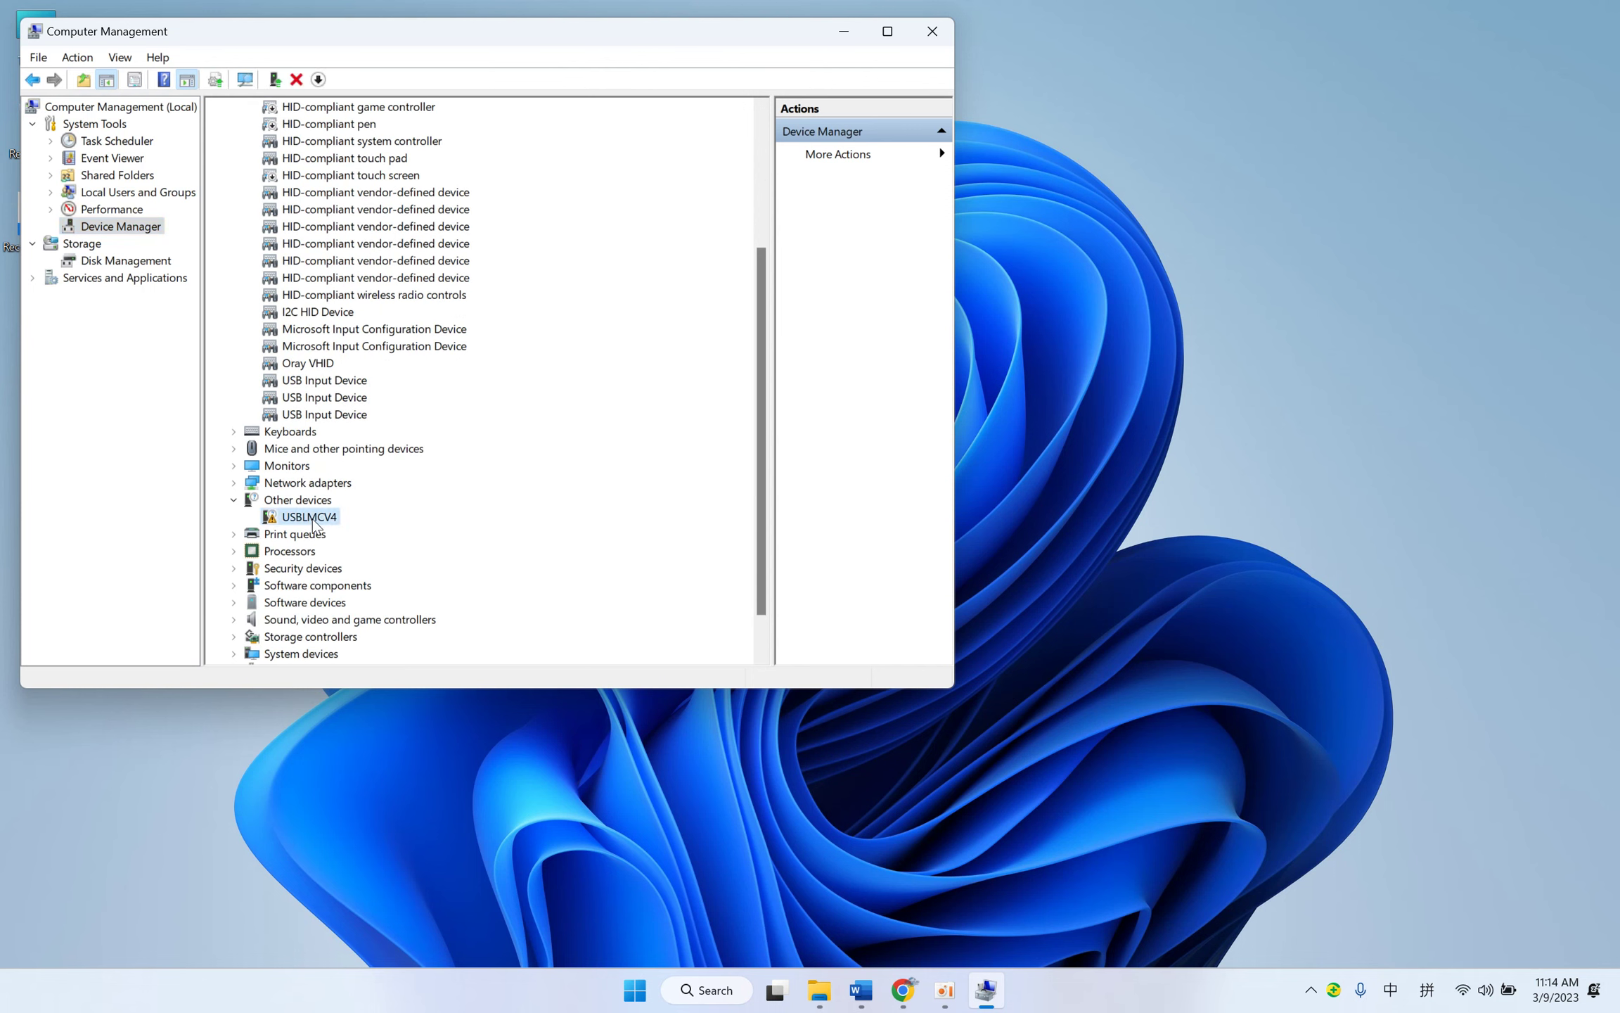
right_click(313, 524)
Step: Update the USBLMCV4 driver from the LMCV4_RL_20200518 folder in Downloads, then close the installer
left_click(386, 535)
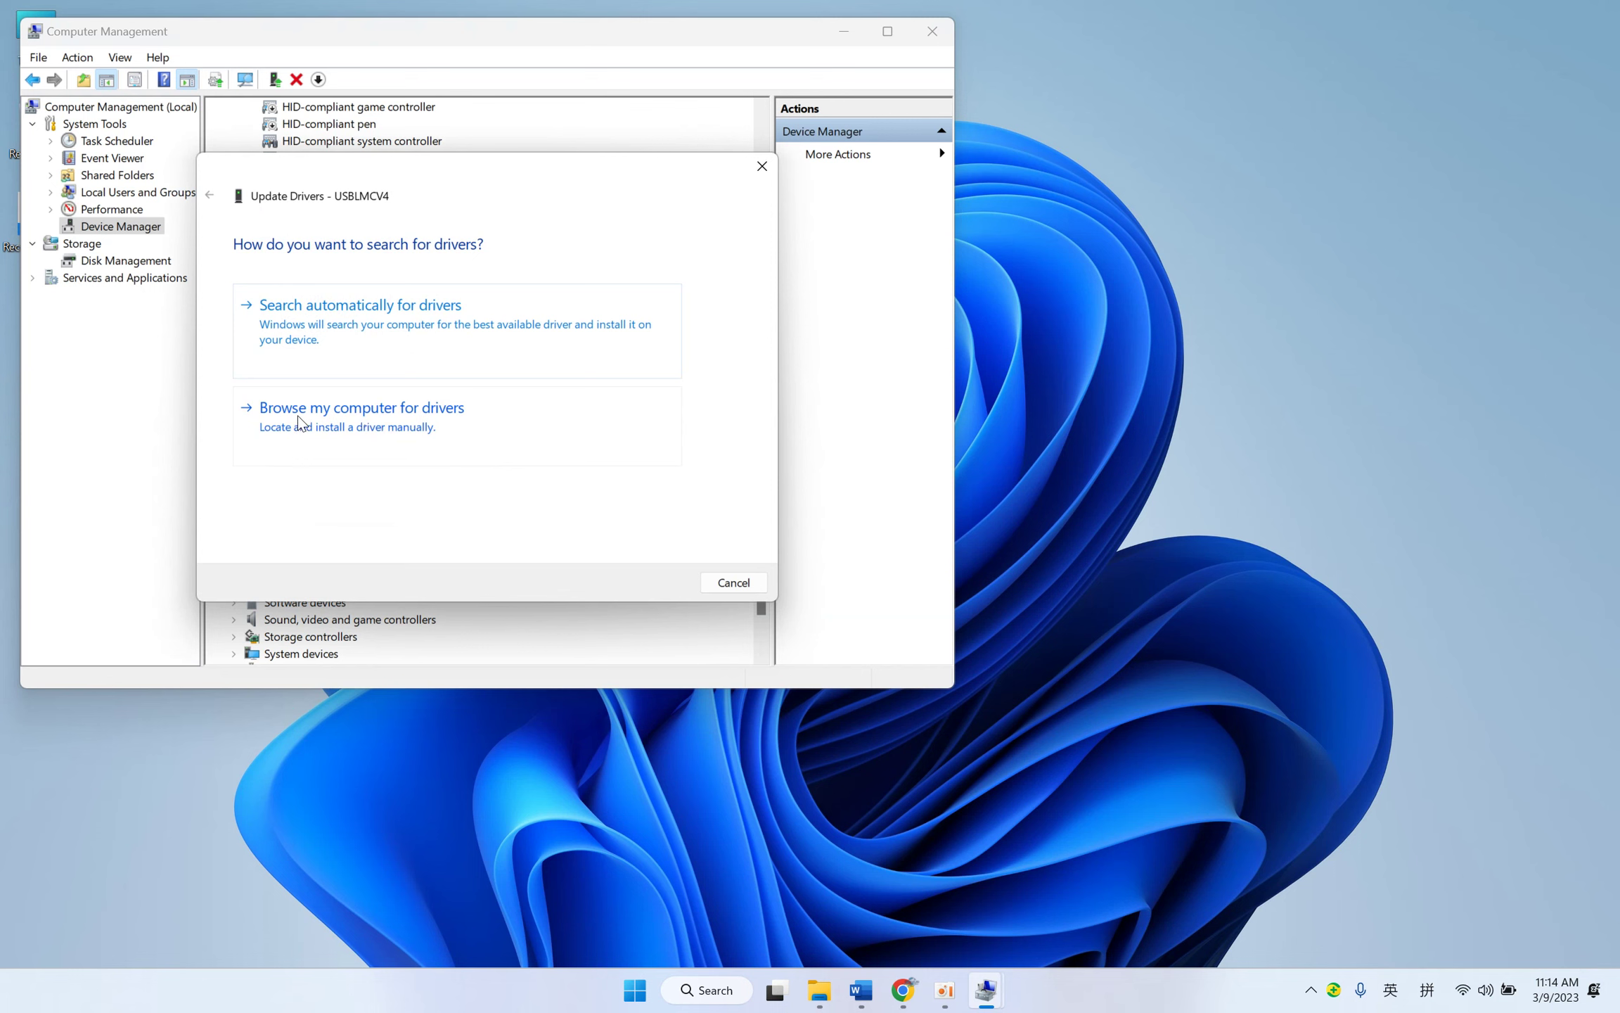
left_click(300, 422)
left_click(642, 320)
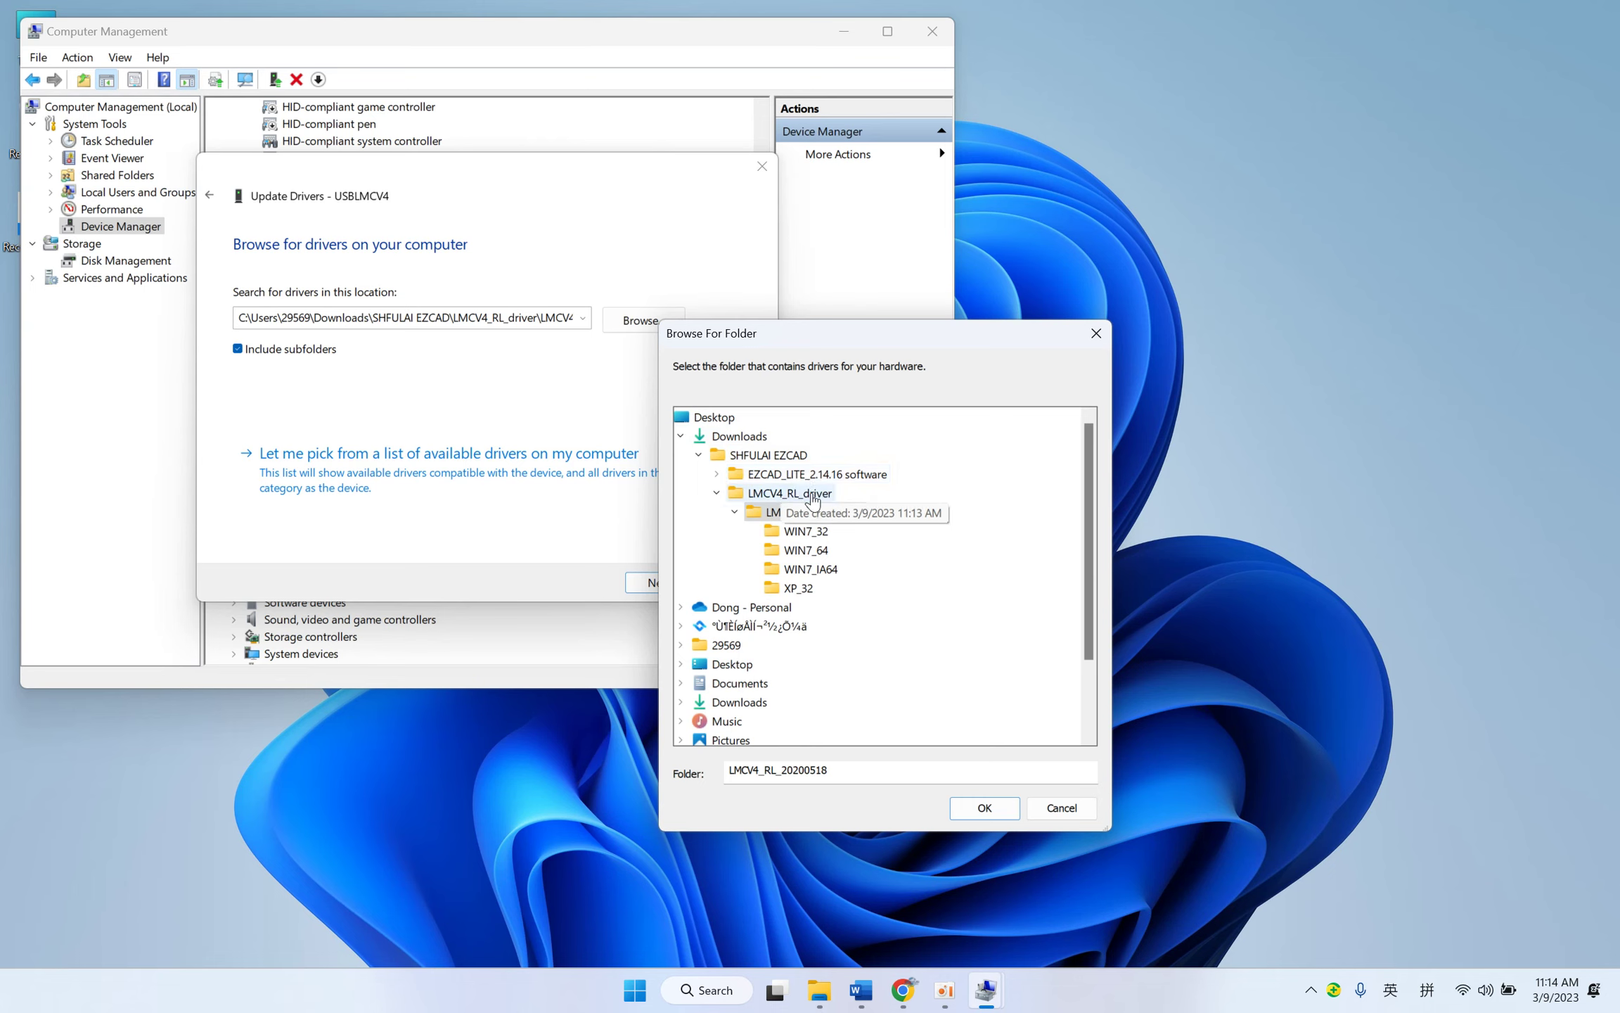
left_click(736, 436)
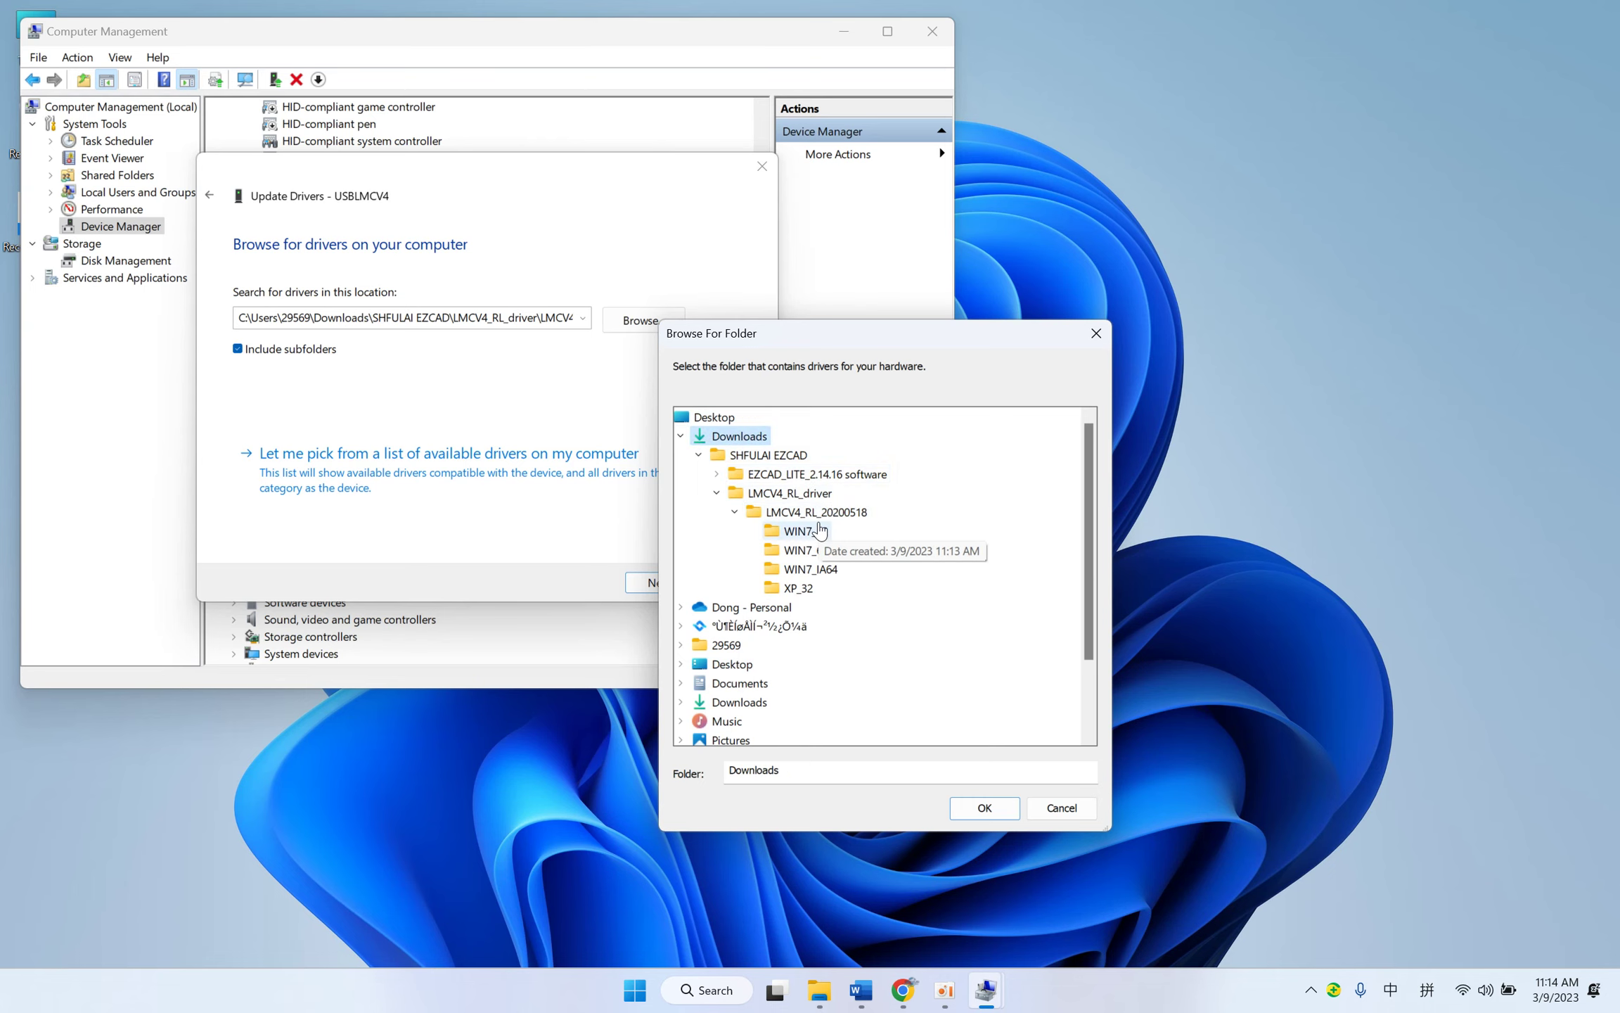
left_click(791, 518)
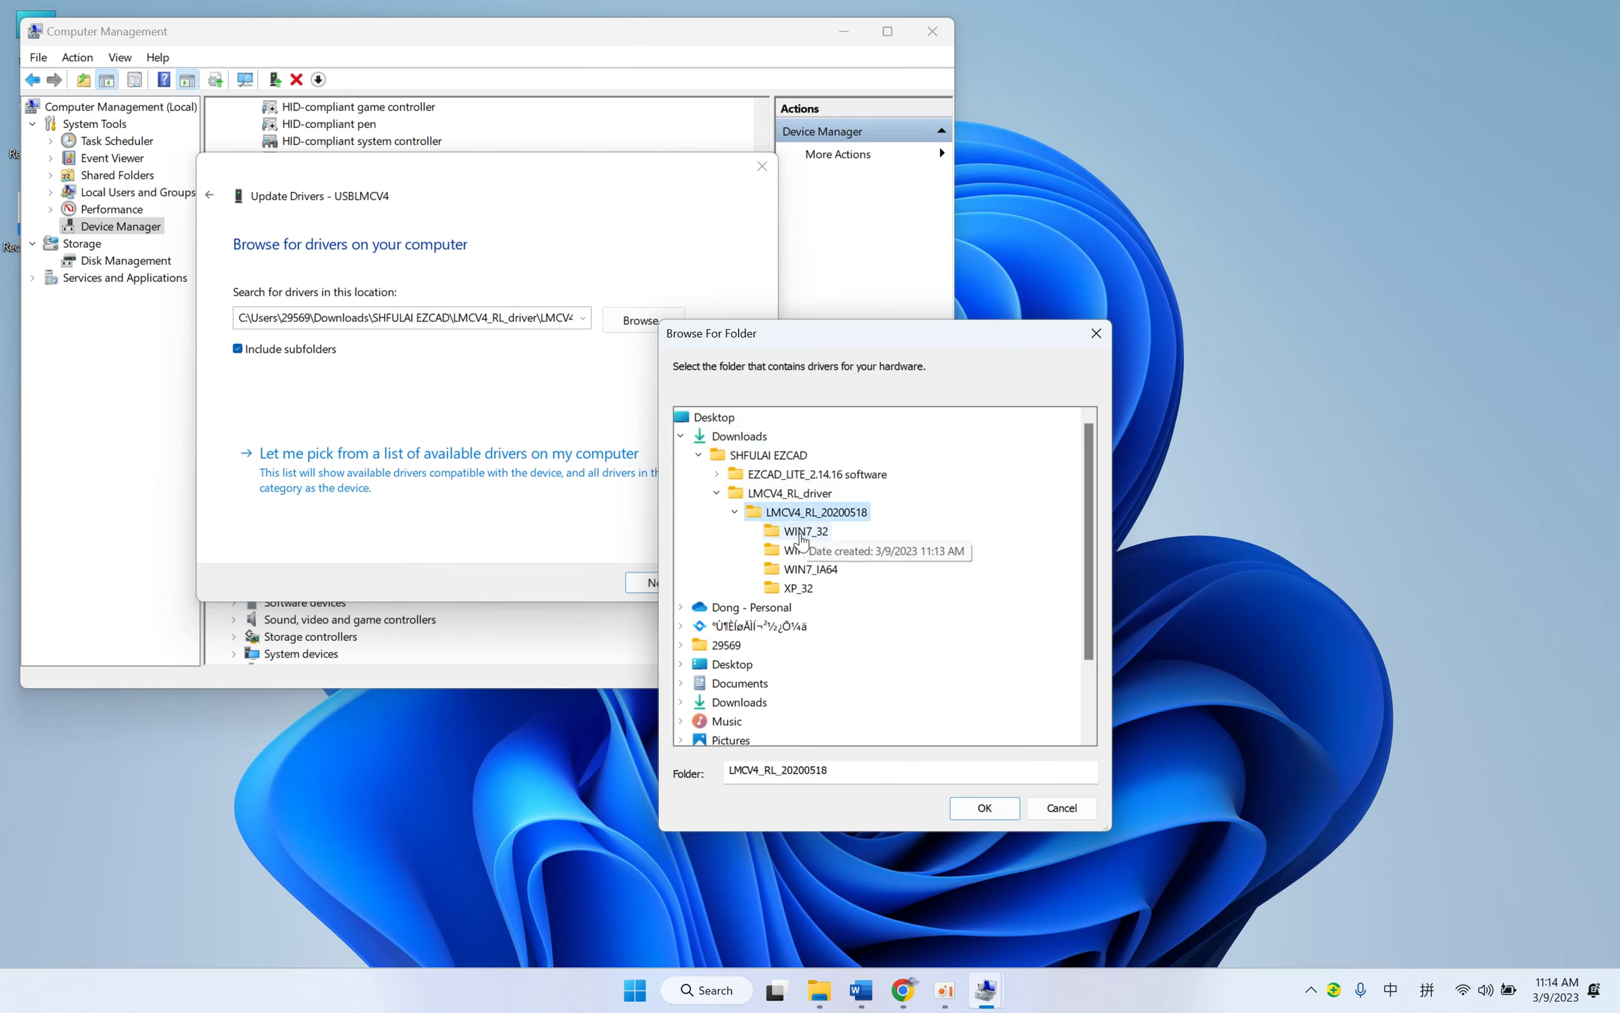
left_click(984, 808)
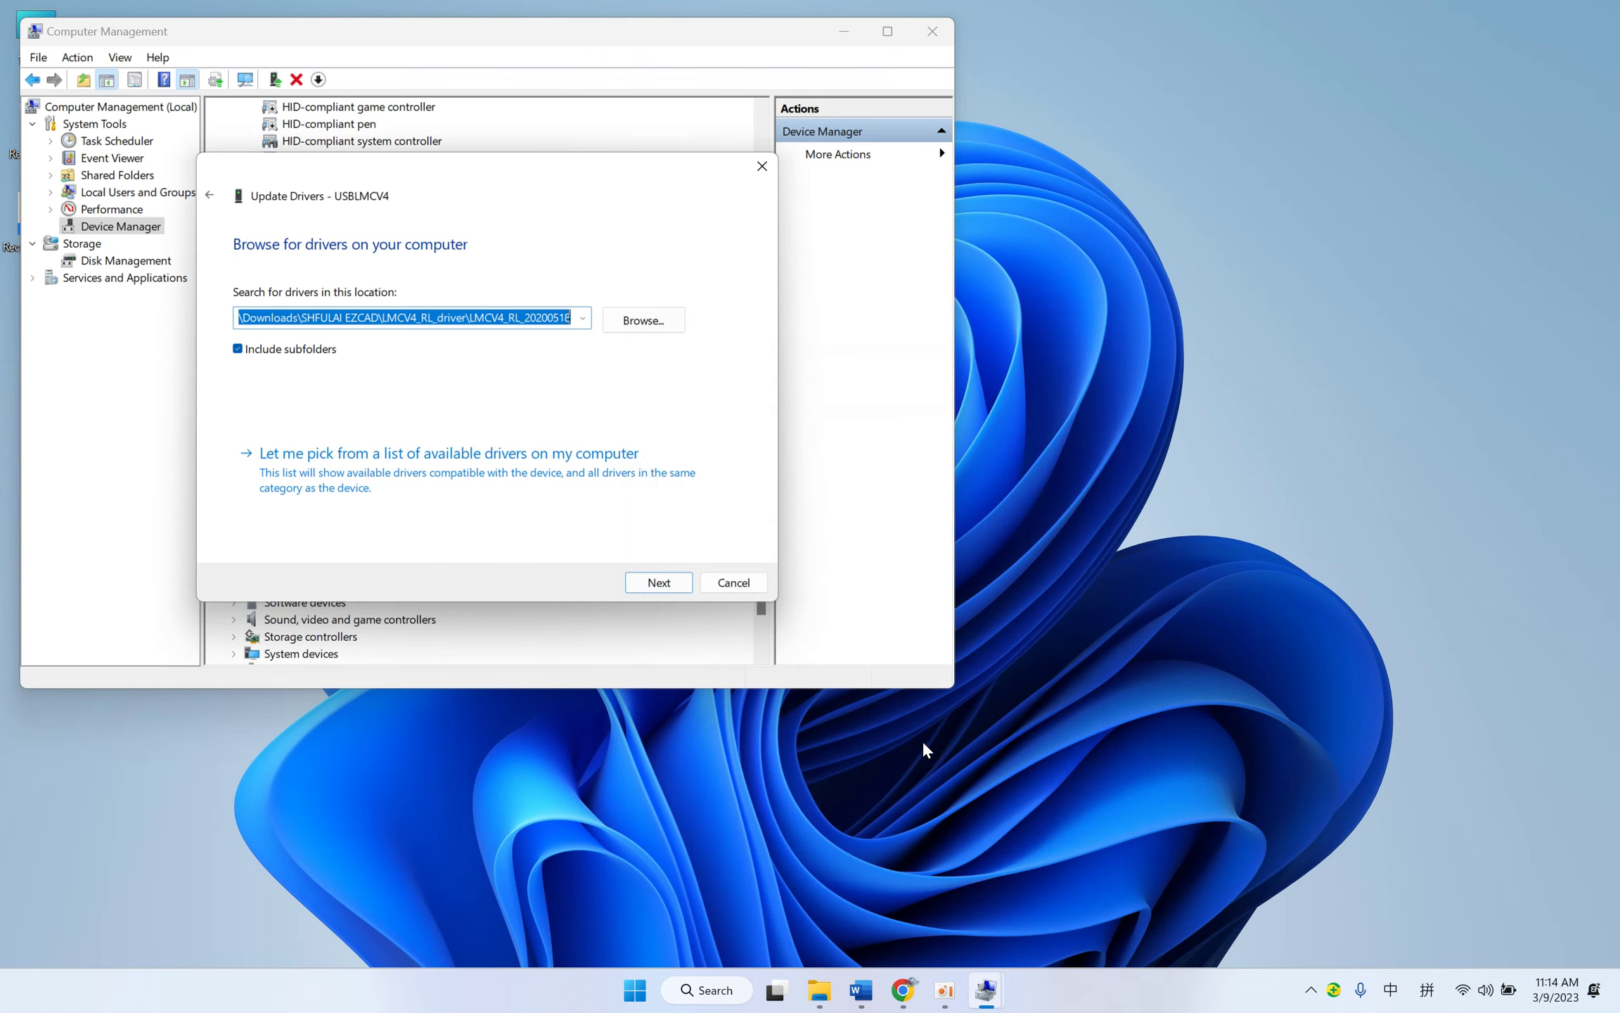
left_click(654, 584)
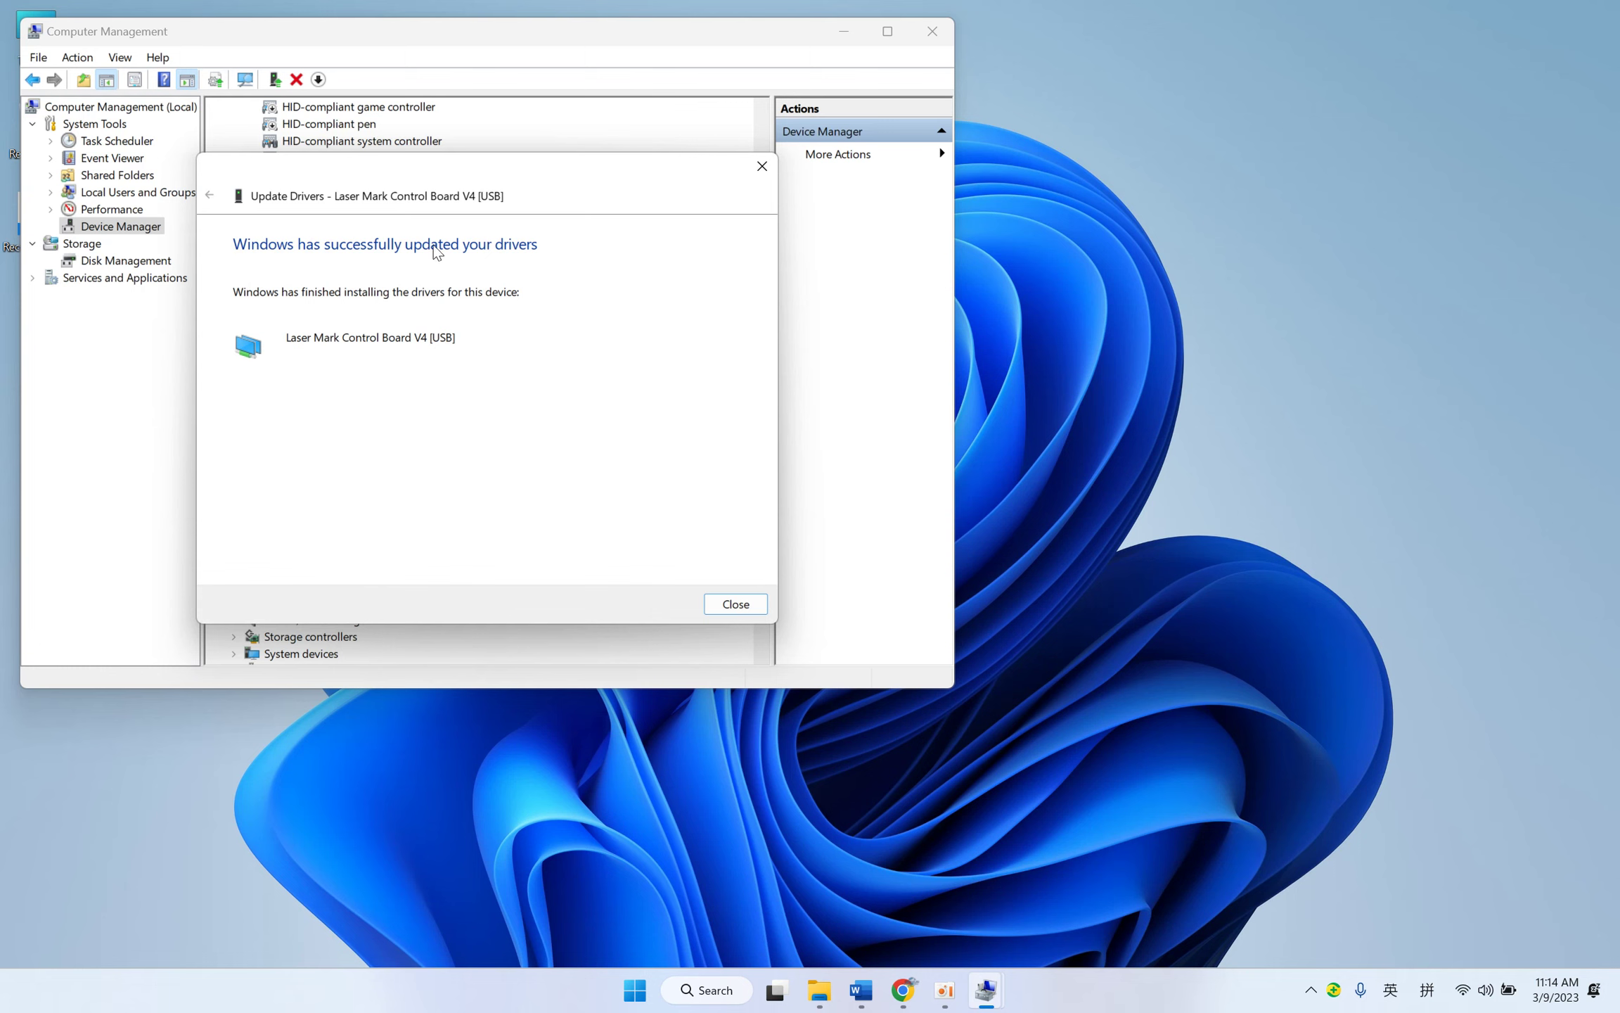
left_click(735, 603)
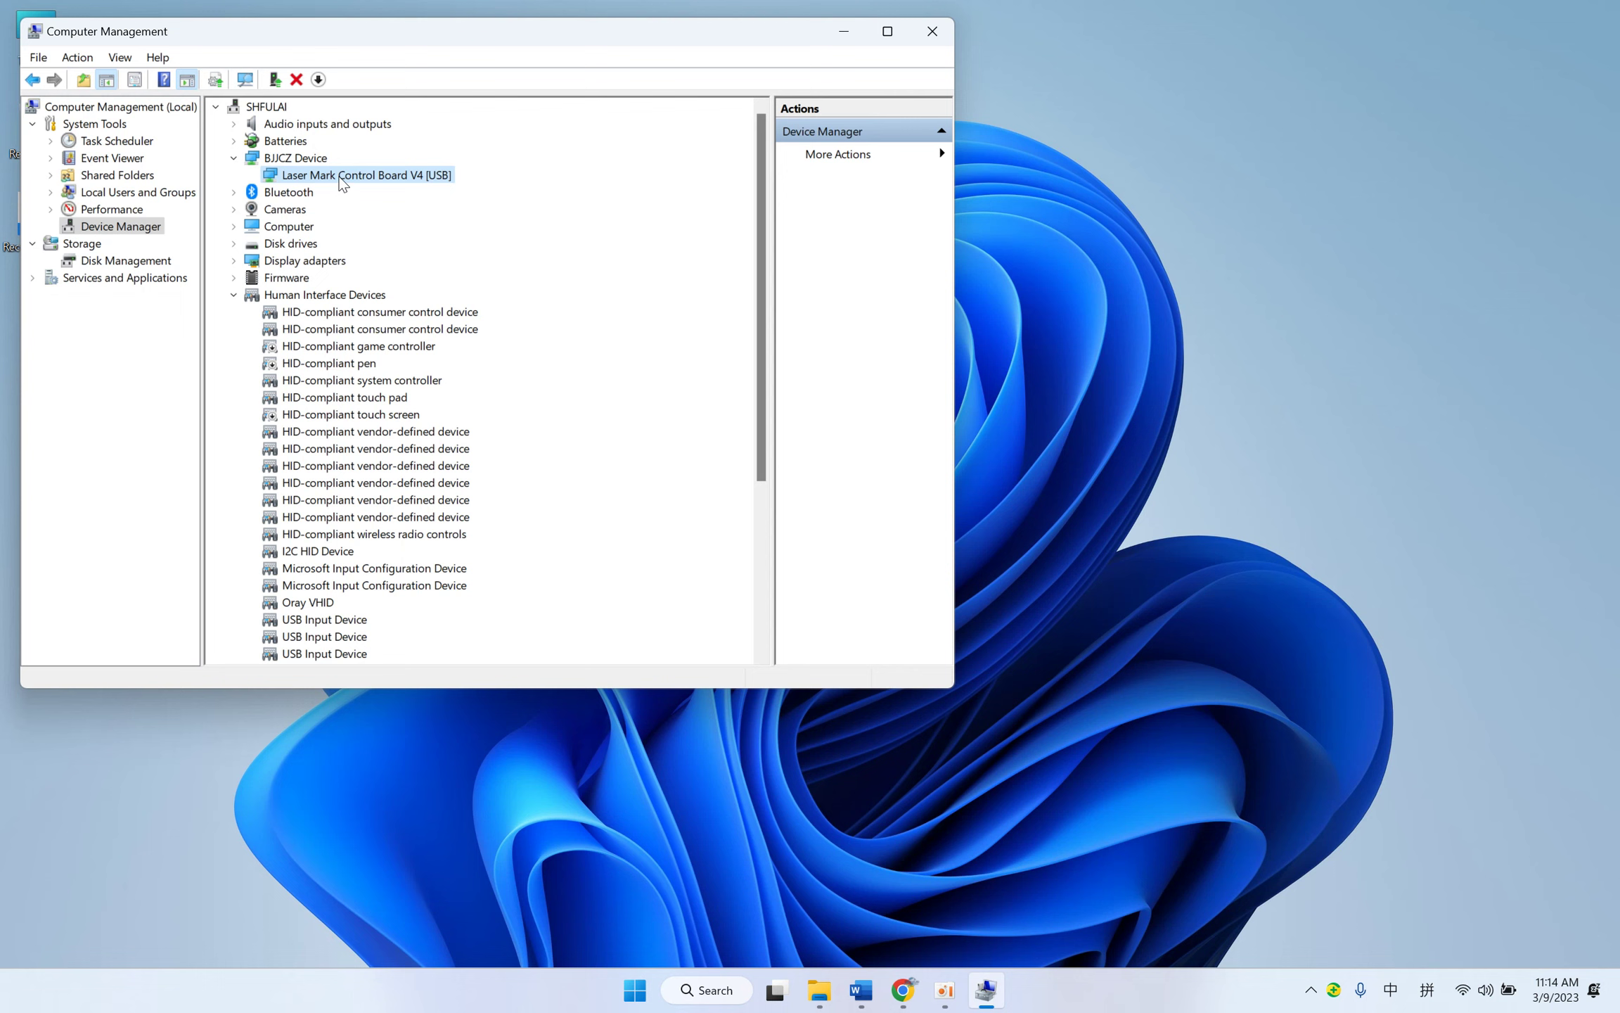
Step: Bring Word forward and highlight step 6's note that EzCad needs only a shortcut
left_click(848, 32)
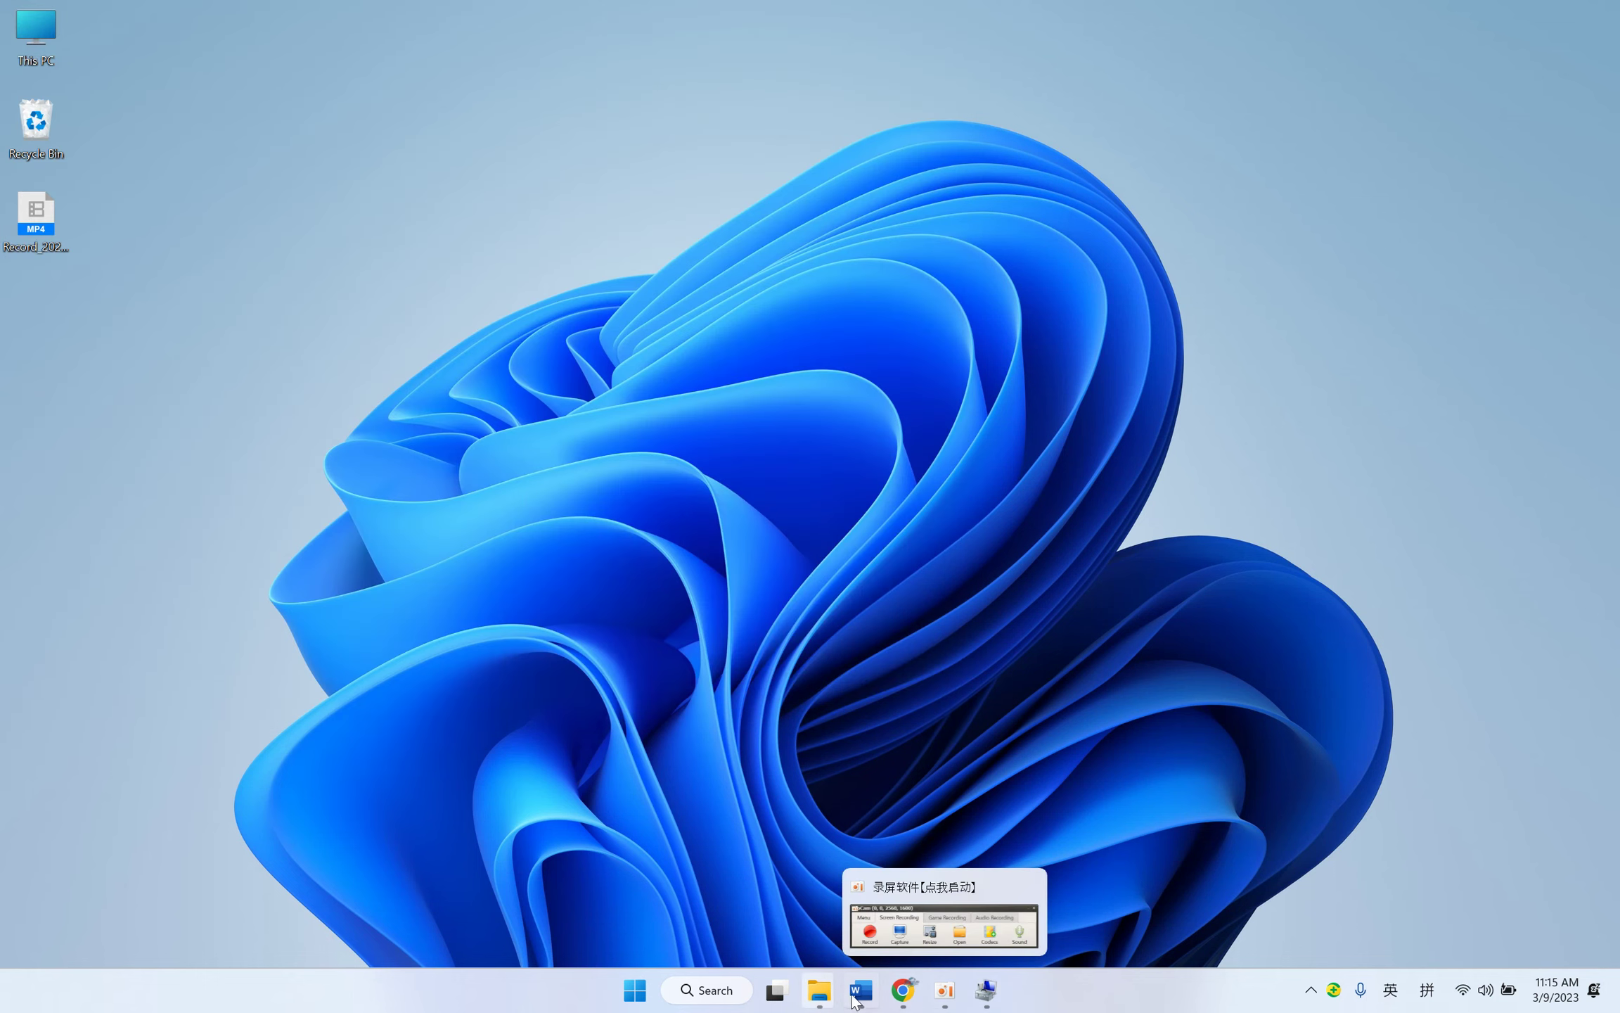
left_click(861, 990)
left_click_drag(353, 714, 776, 723)
left_click(879, 717)
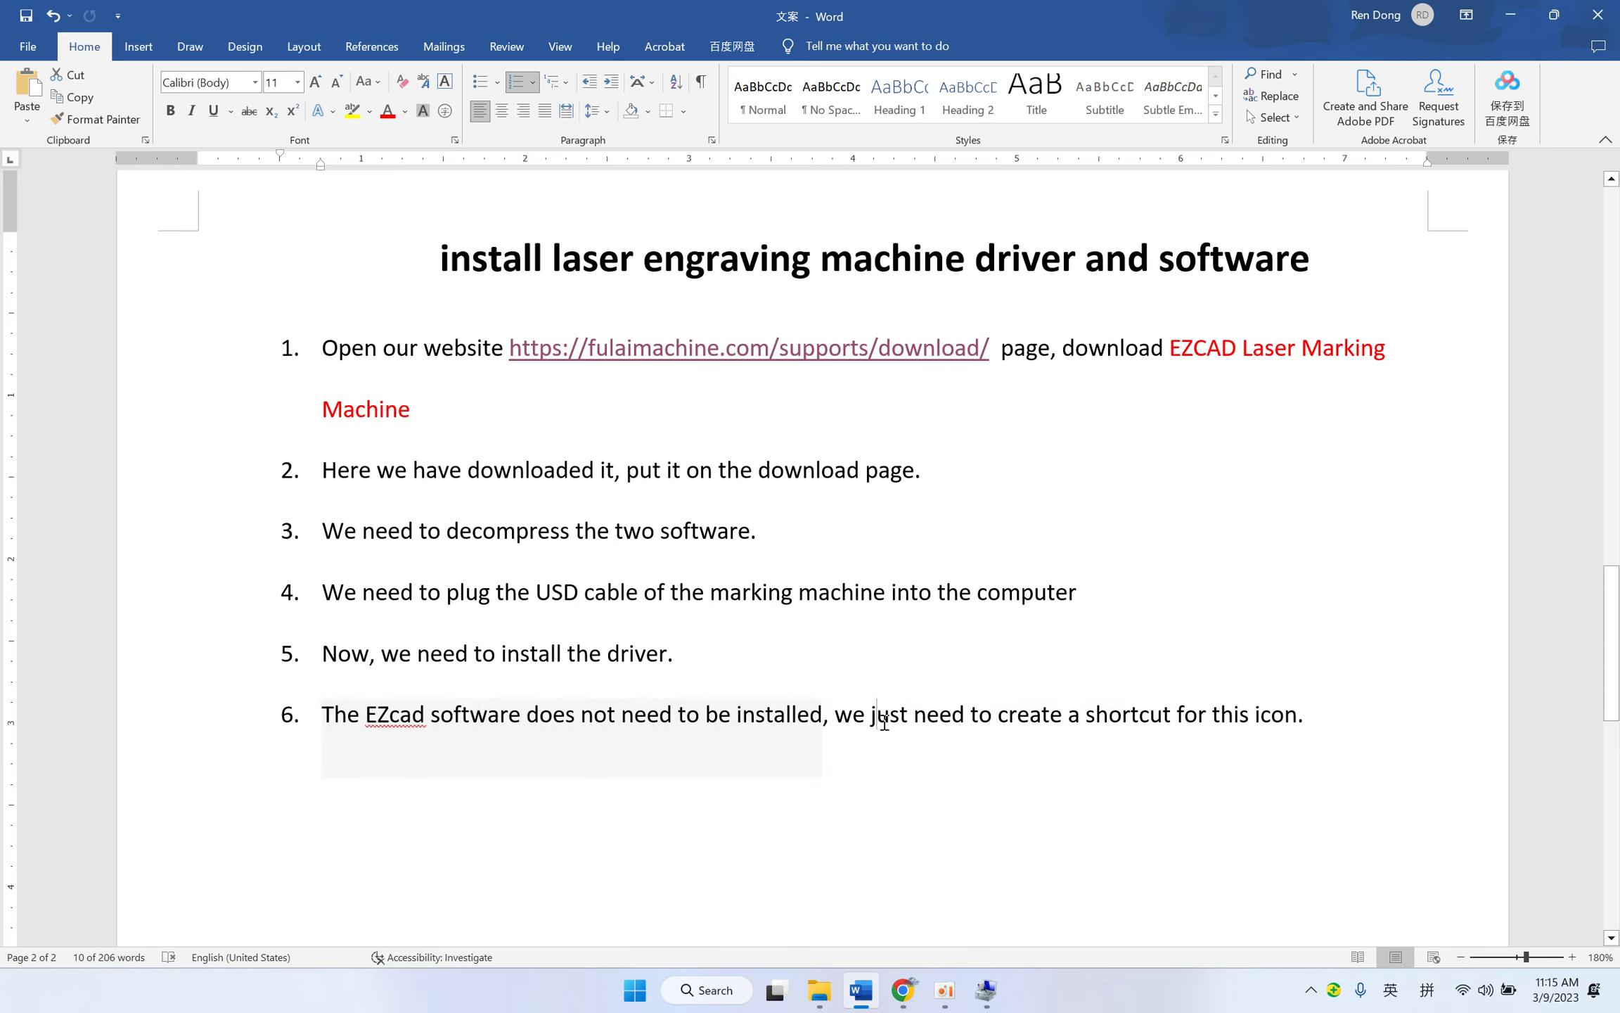
left_click_drag(883, 717, 1175, 717)
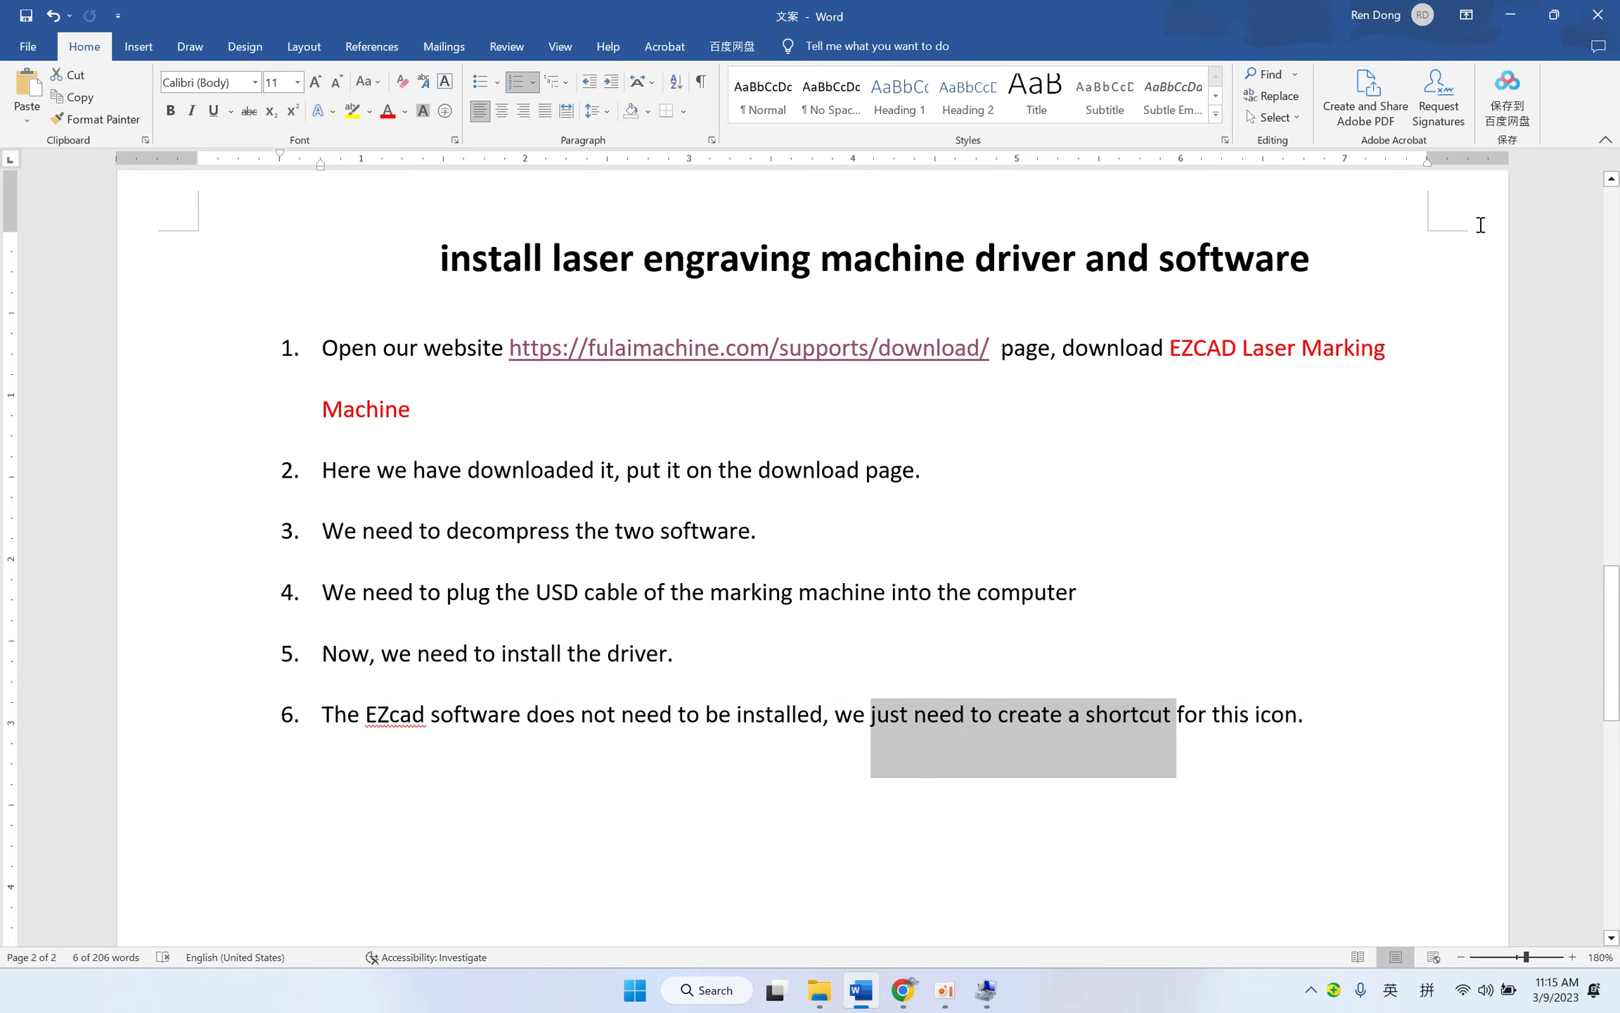
Step: Navigate Downloads to the inner EZCAD_LITE_2.14.16(20210519) folder
left_click(1511, 14)
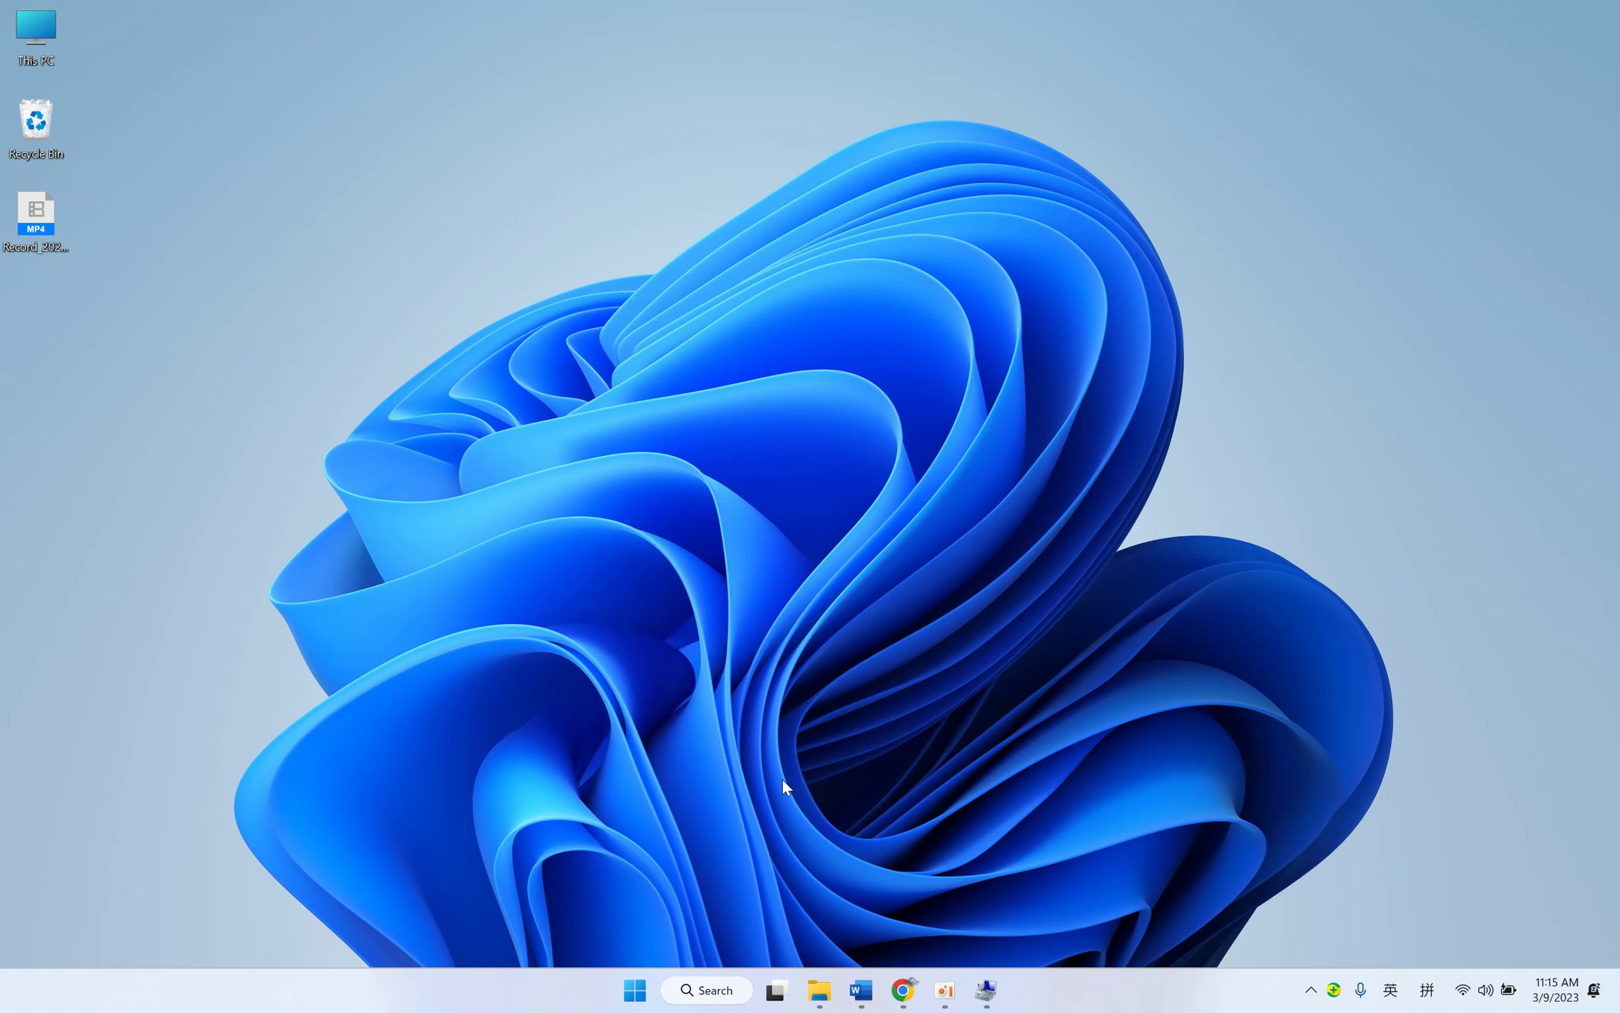
mouse_move(819, 989)
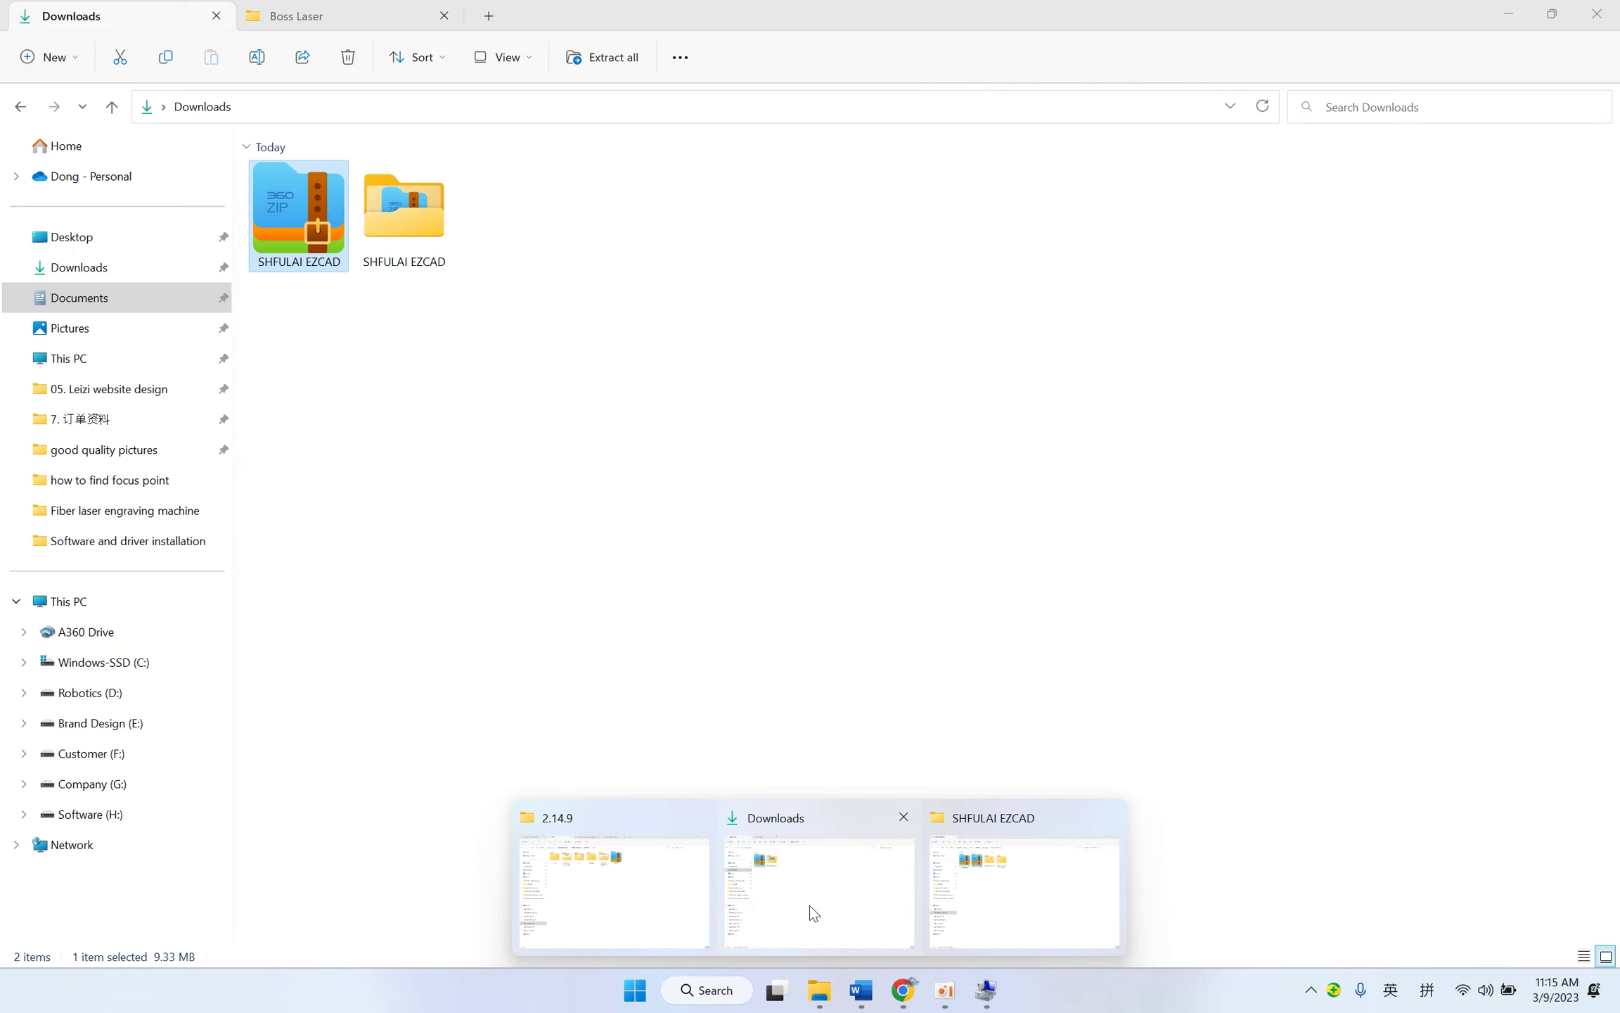
left_click(813, 913)
double_click(437, 232)
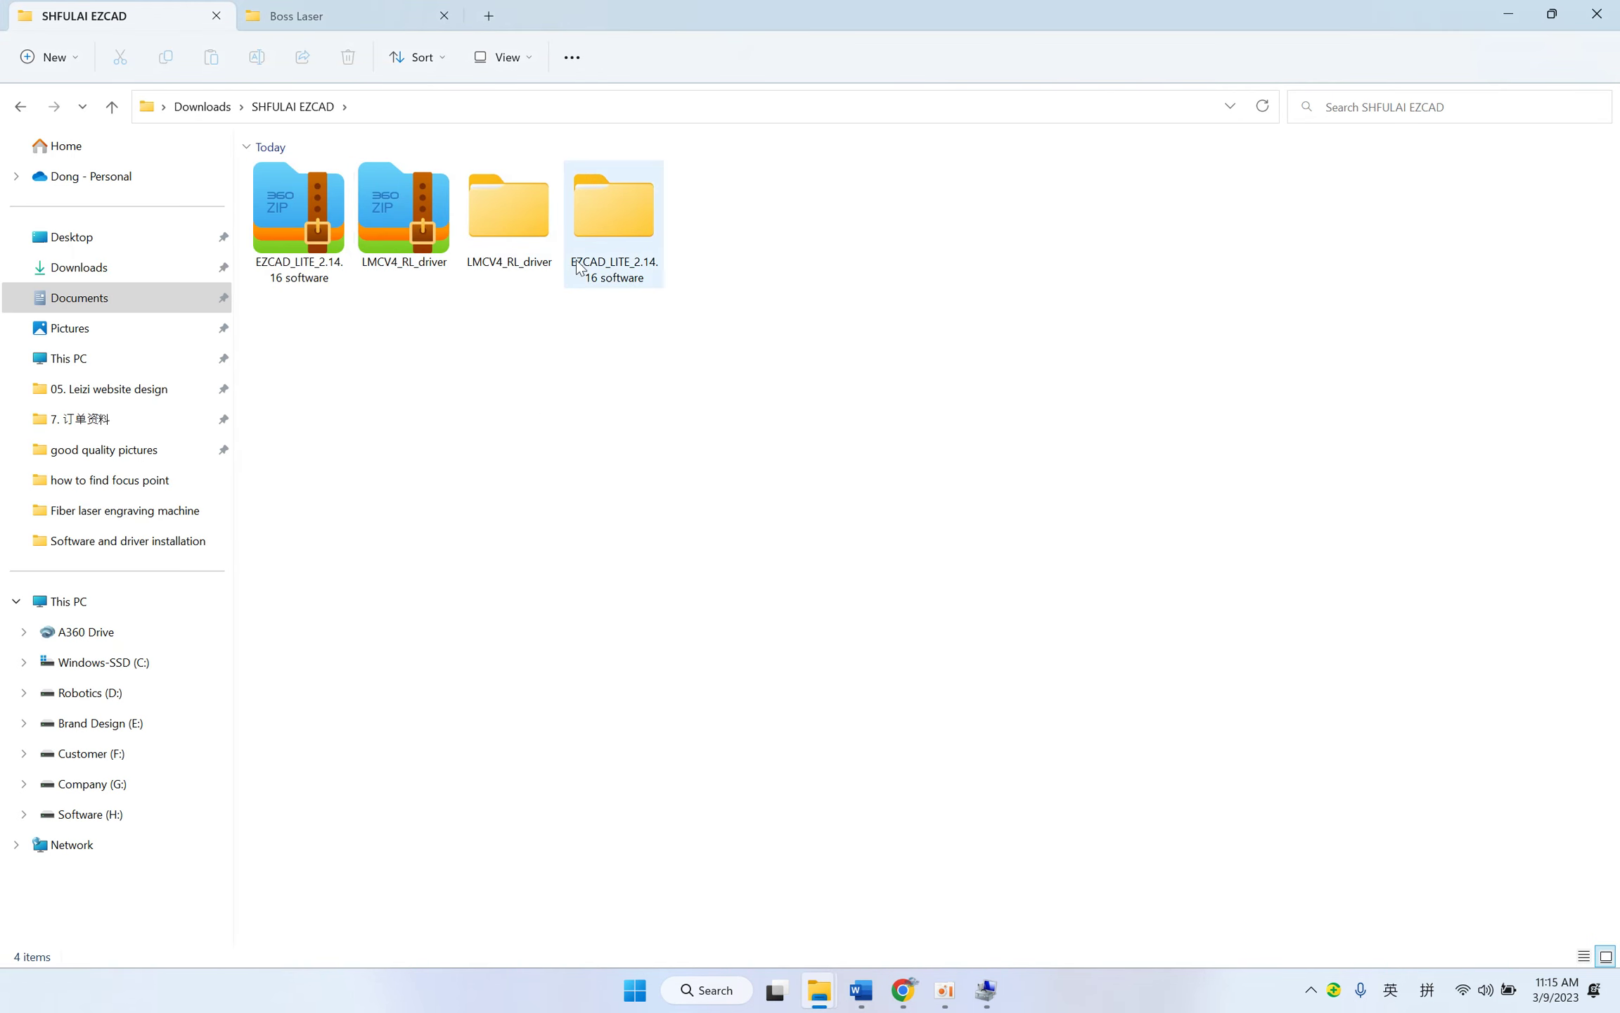
double_click(628, 218)
double_click(329, 224)
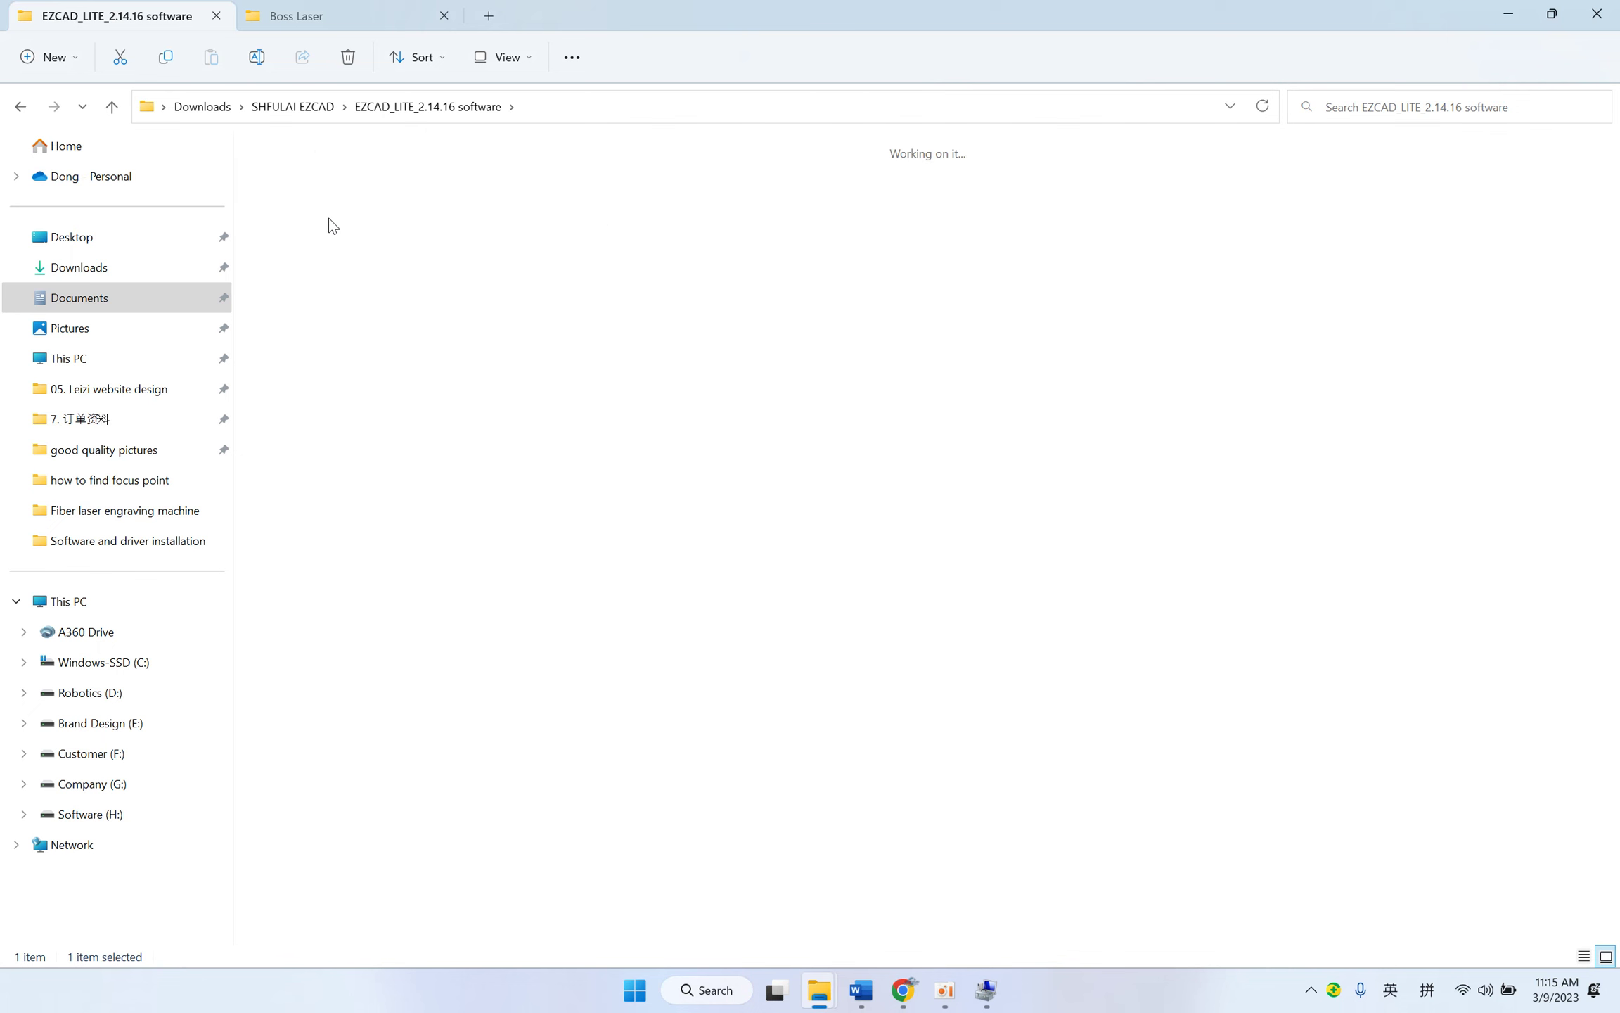
Step: Send EzCad2.exe to the desktop as a shortcut
left_click(623, 223)
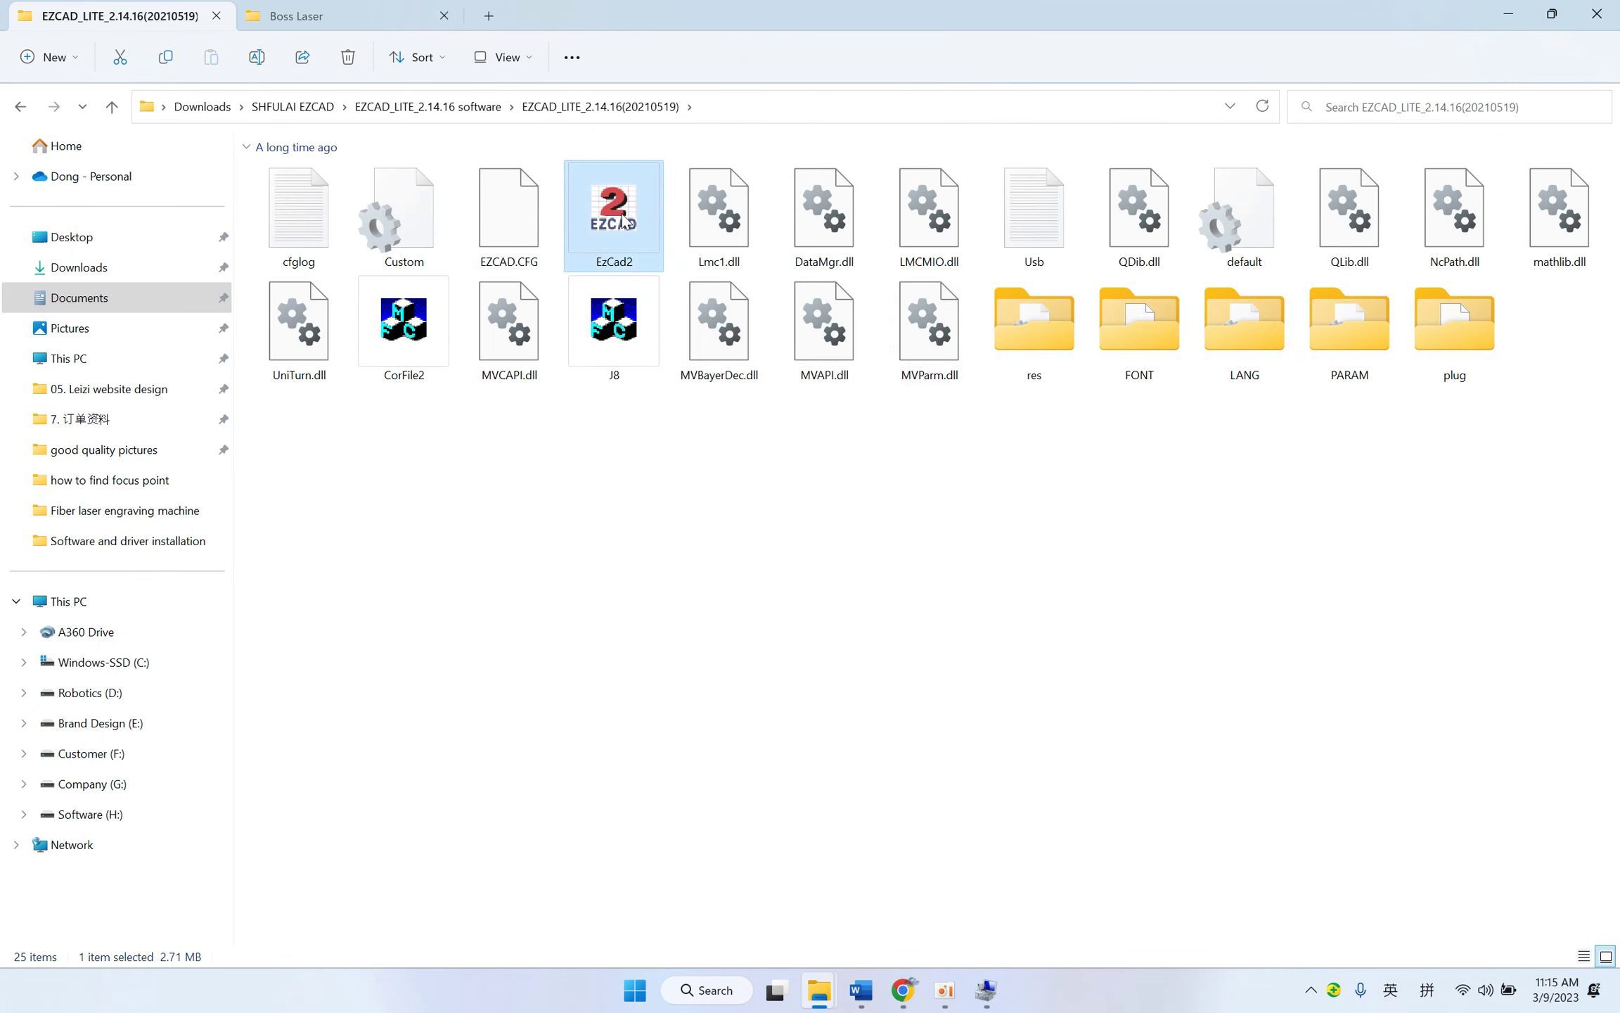
right_click(611, 224)
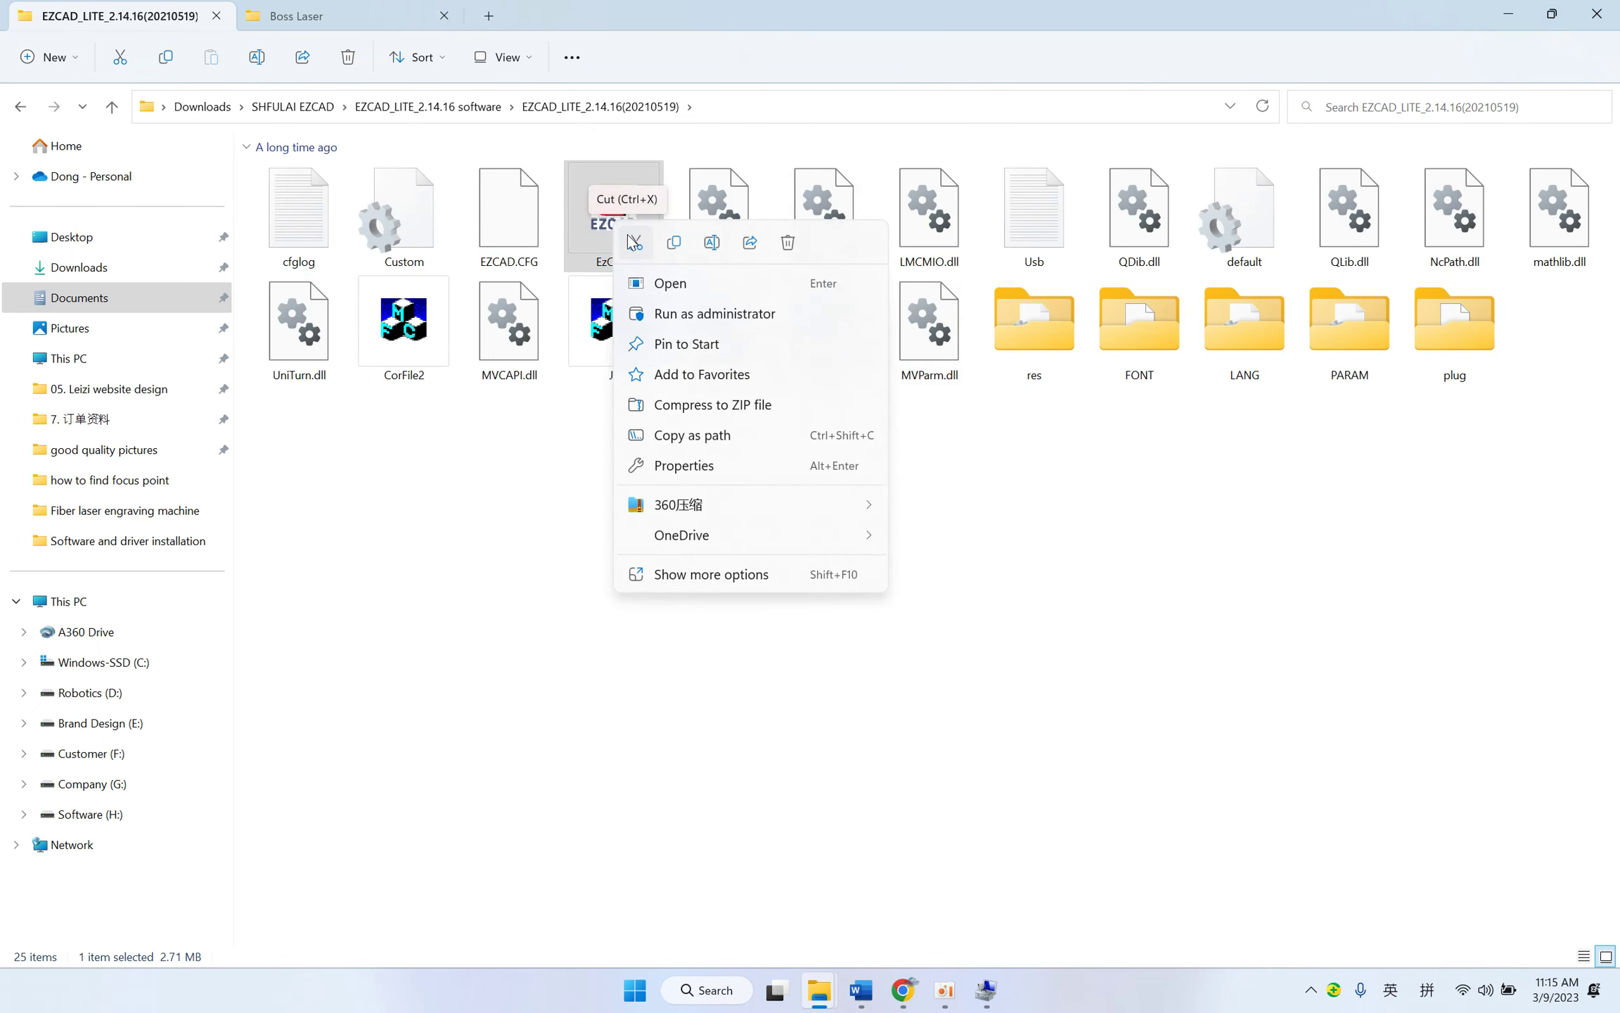
left_click(714, 583)
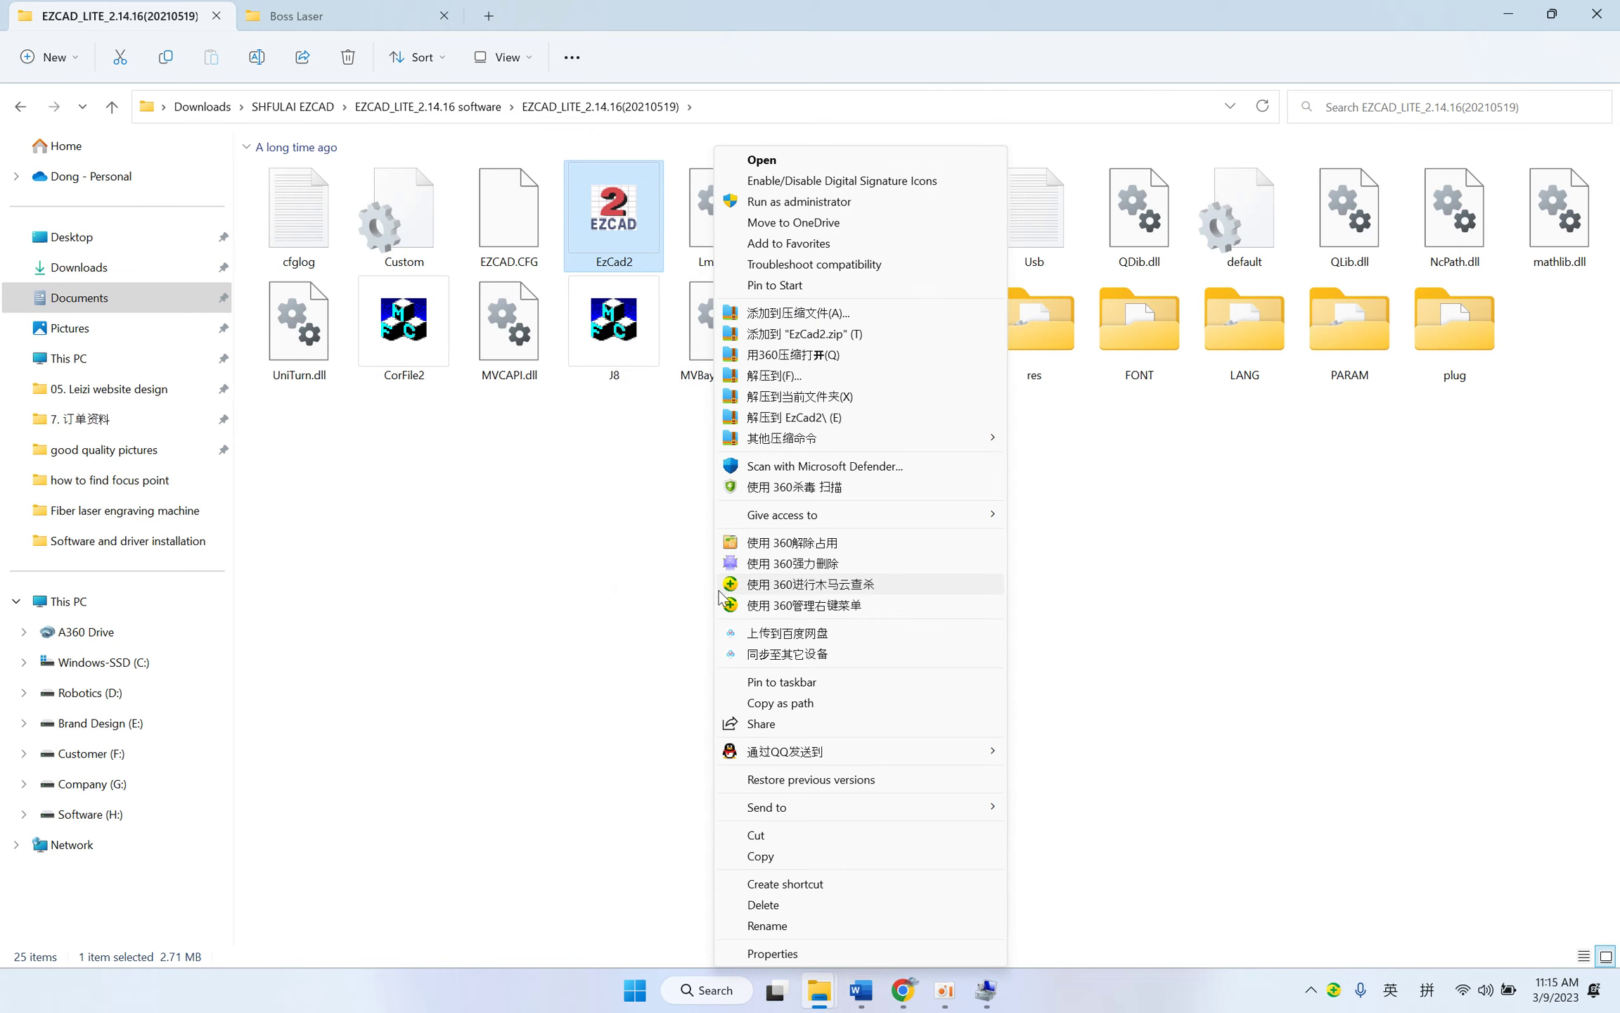
mouse_move(853, 808)
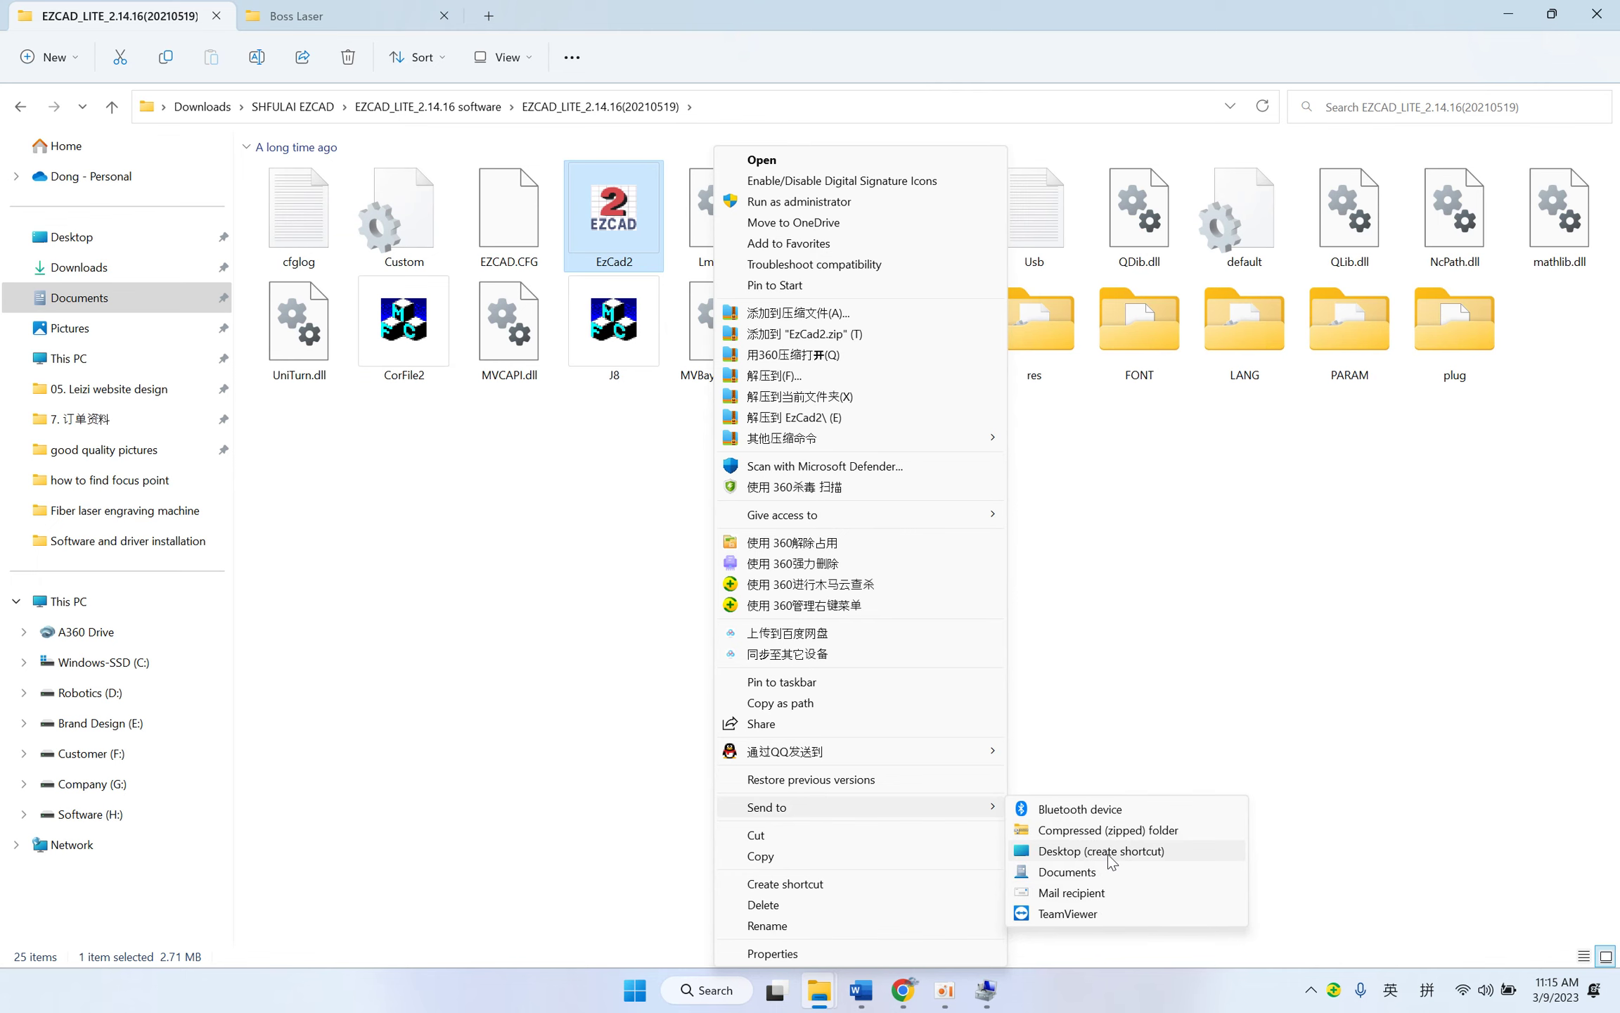
left_click(1106, 851)
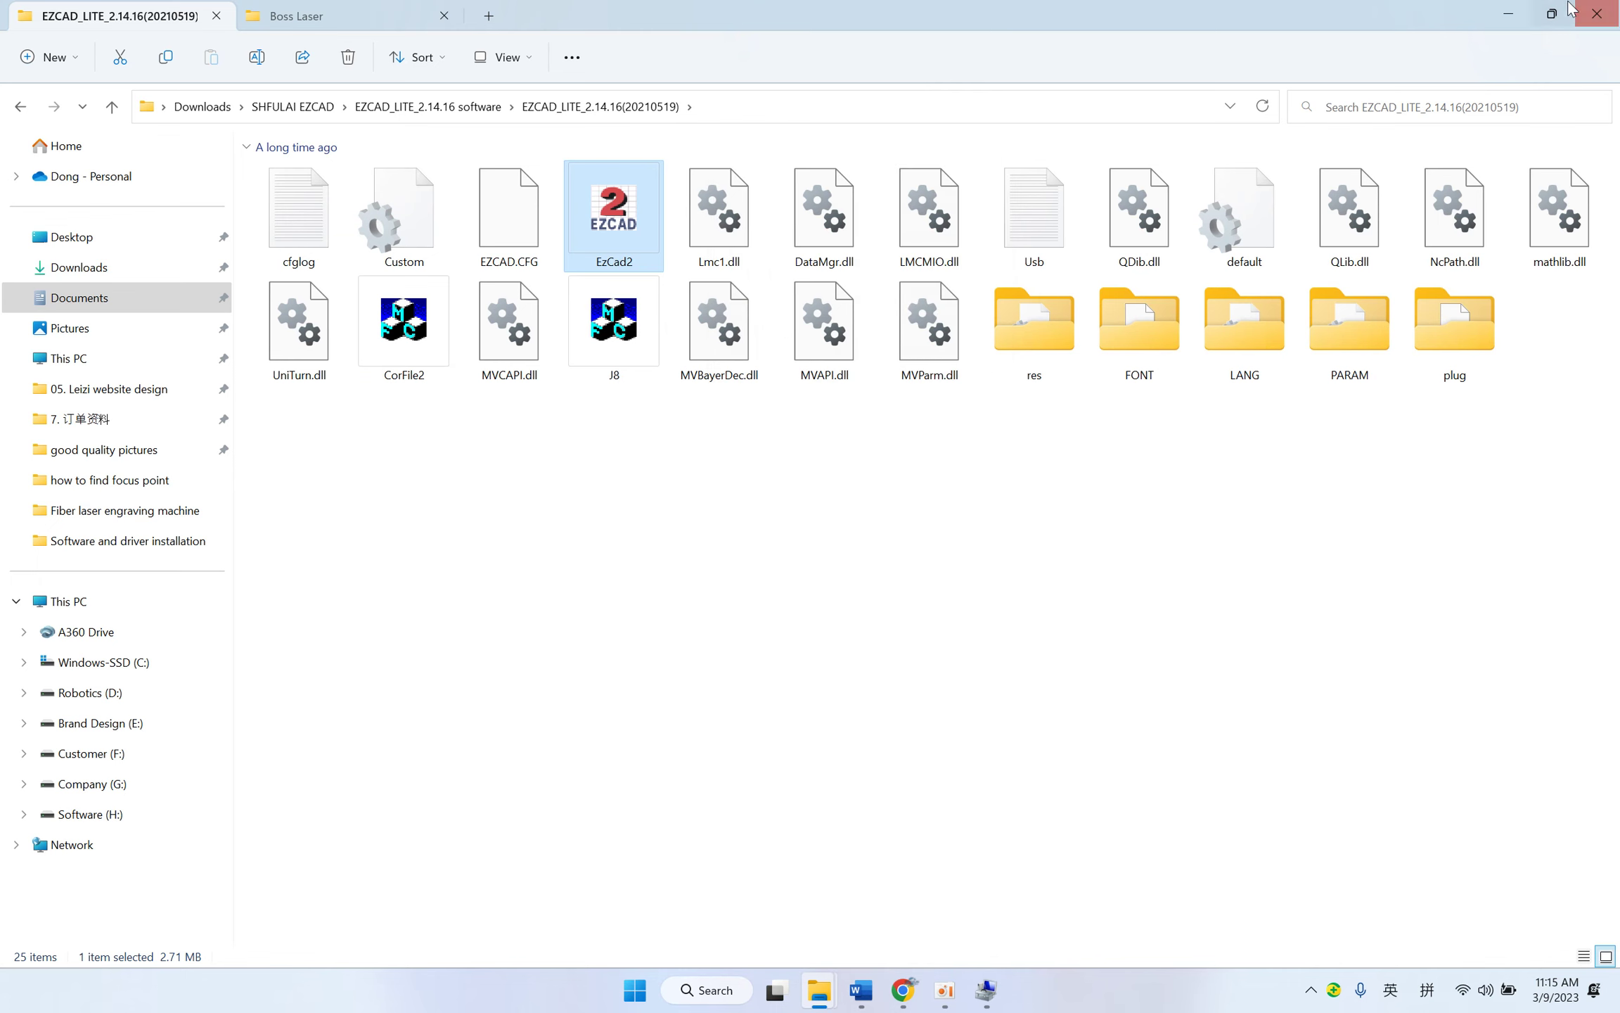
Step: Minimize Explorer and launch EzCad2 from the new desktop shortcut
double_click(1502, 20)
left_click(1484, 47)
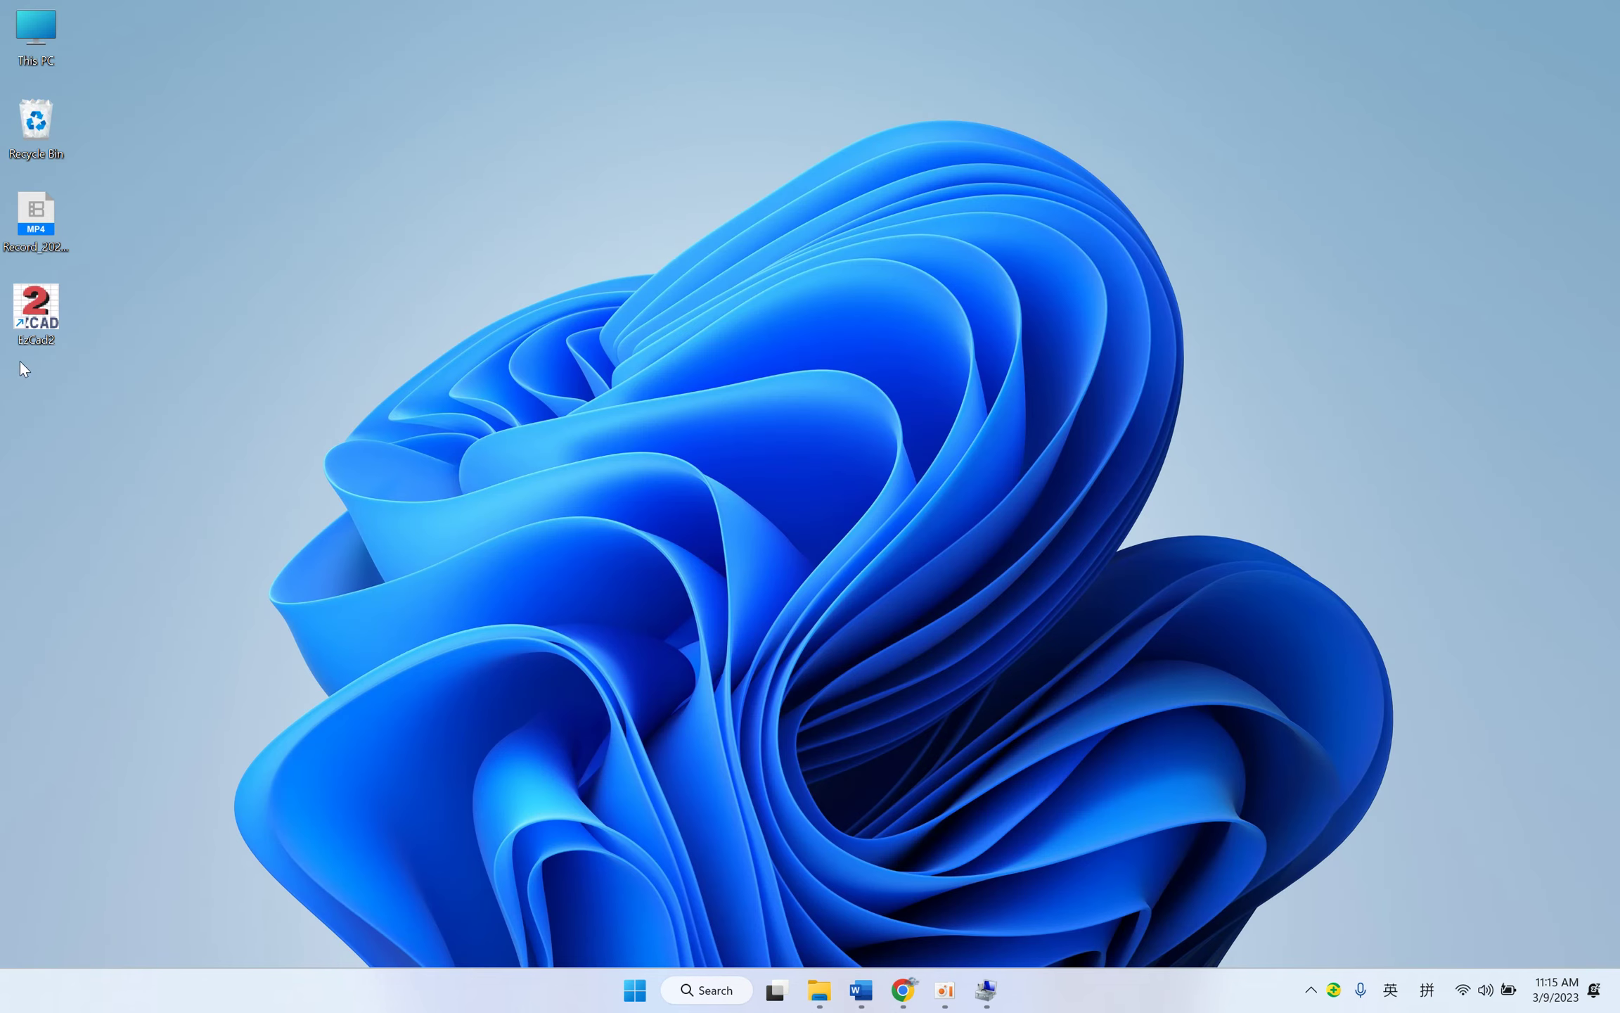
double_click(46, 310)
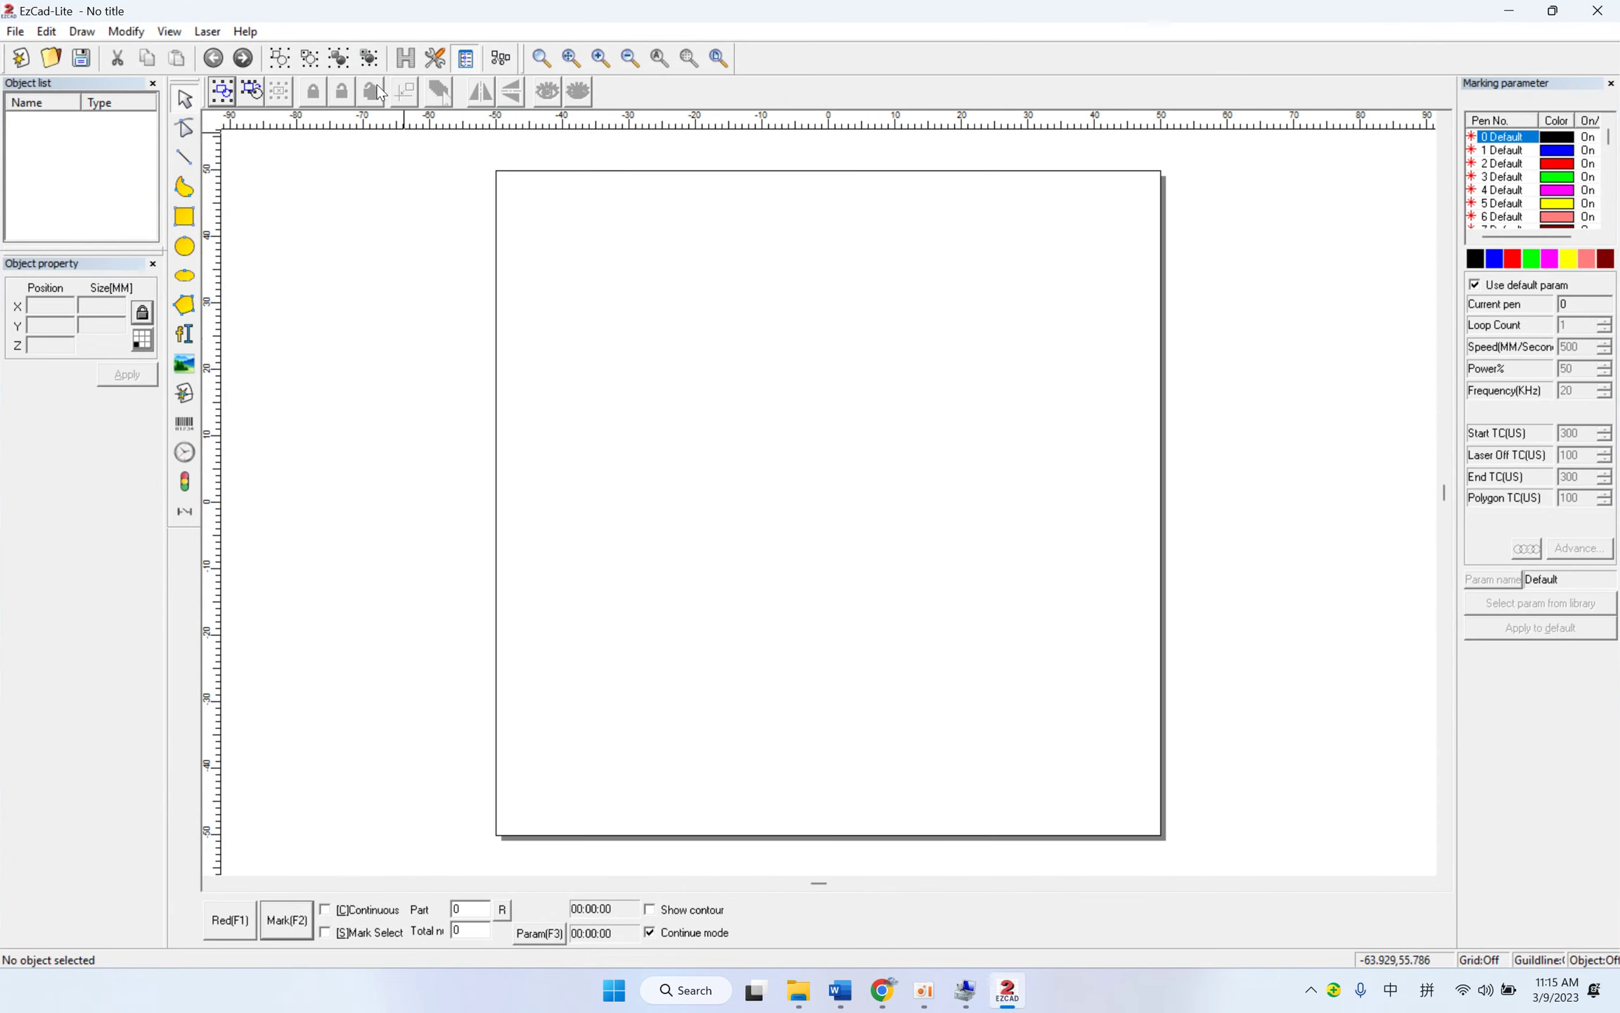
Step: In System parameter, enable Show Grid with 5 mm spacing and the centre cross line
left_click(435, 57)
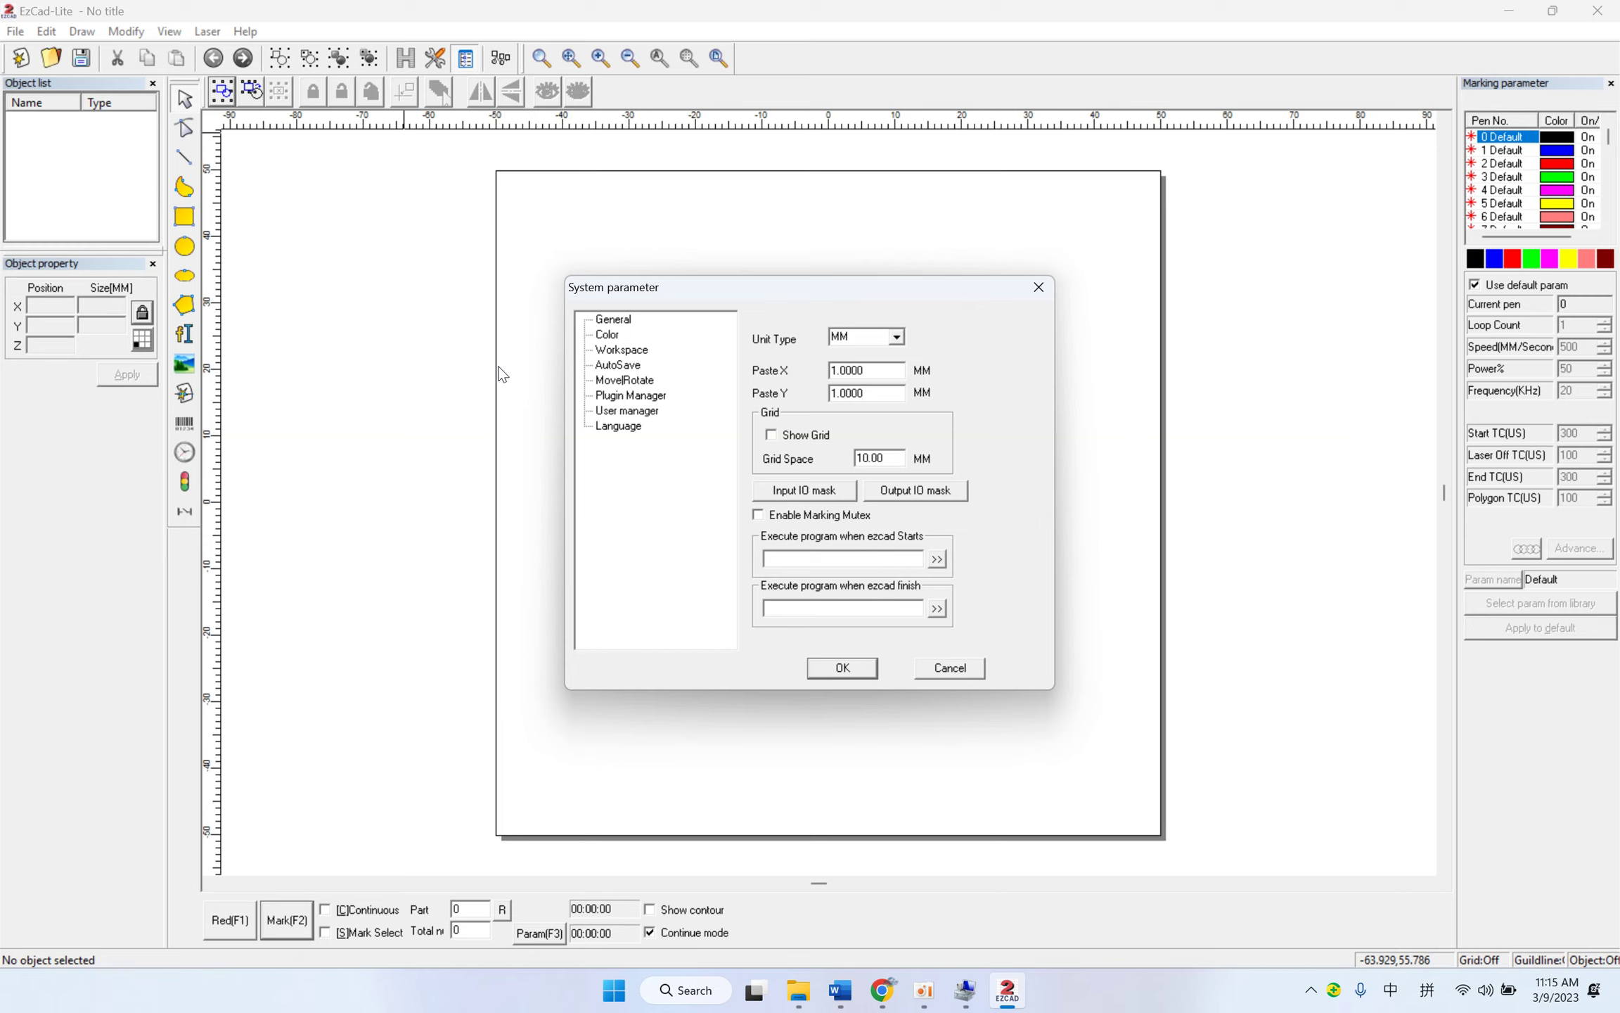
left_click(613, 320)
left_click(772, 435)
left_click(603, 336)
left_click(621, 351)
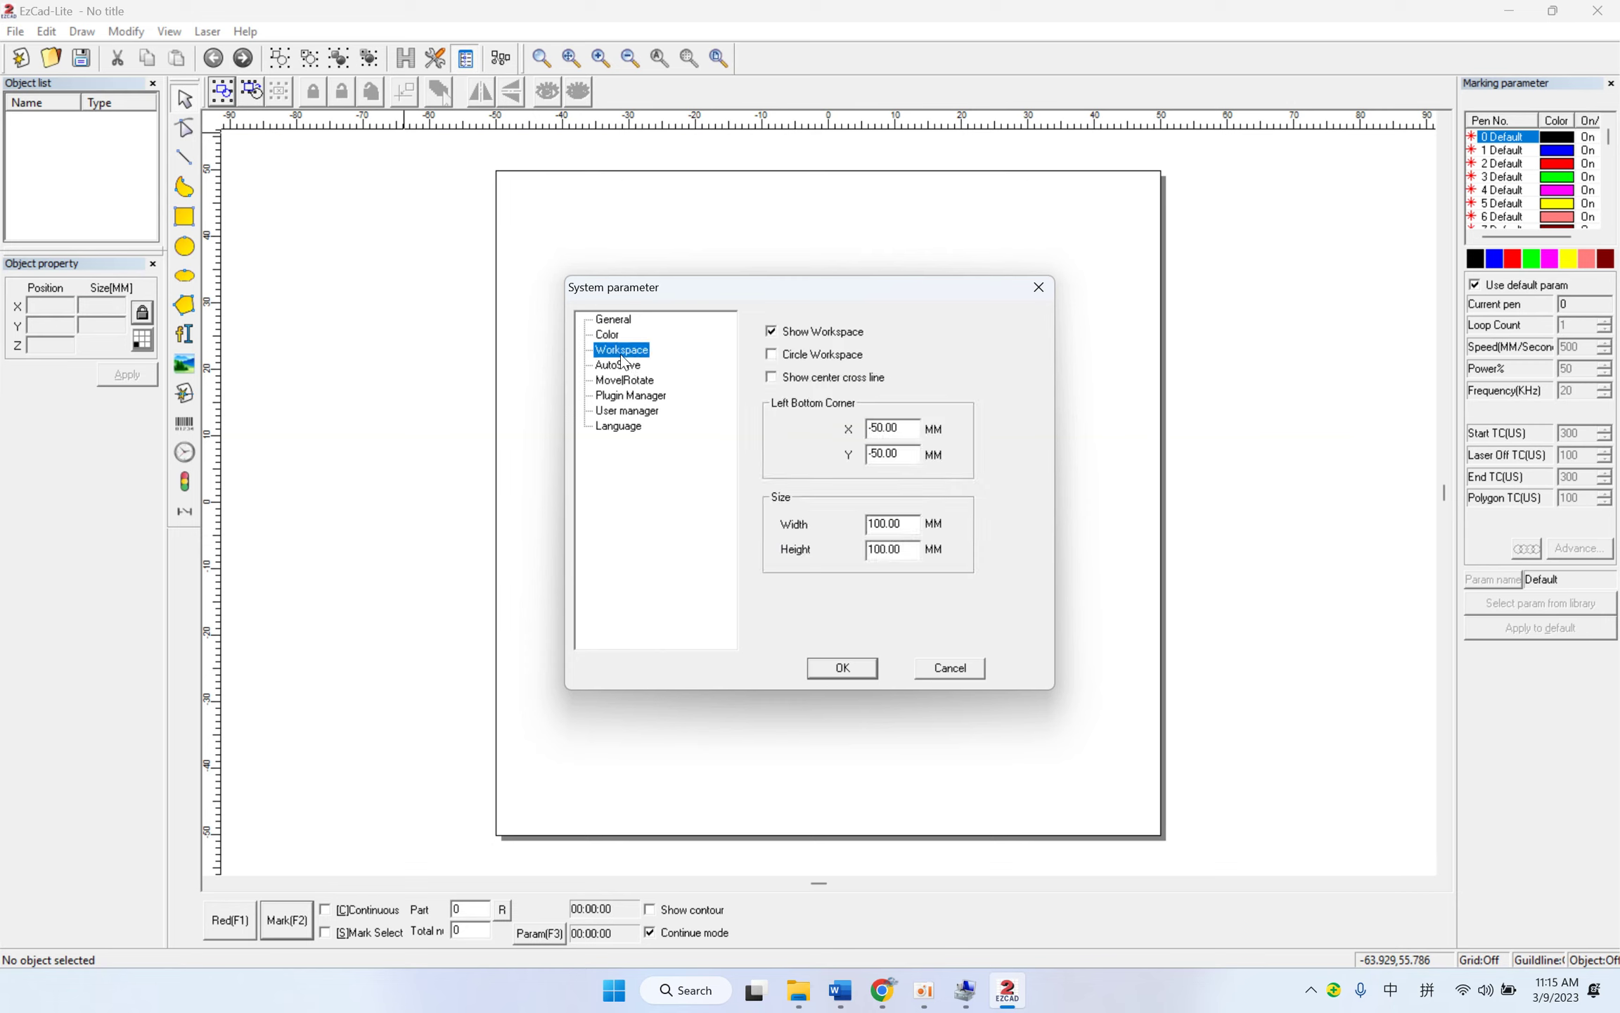
left_click(771, 377)
key("Home")
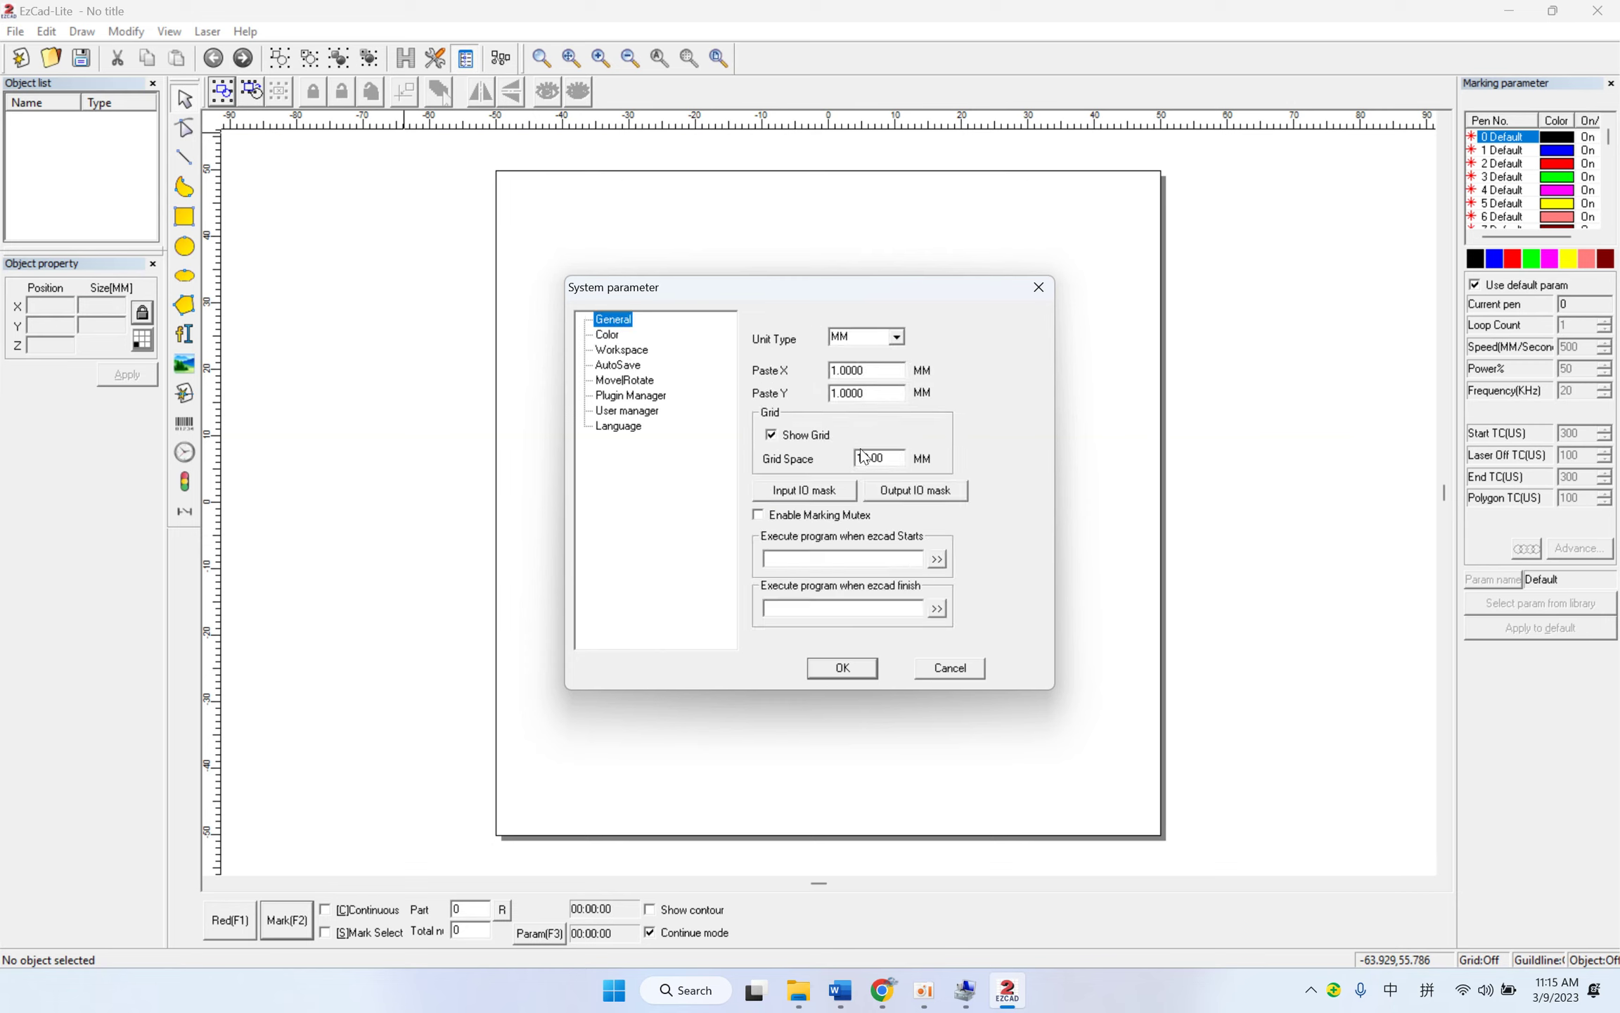
left_click(866, 457)
type("5")
Step: Set the interface language to English and confirm the system parameters
left_click(618, 364)
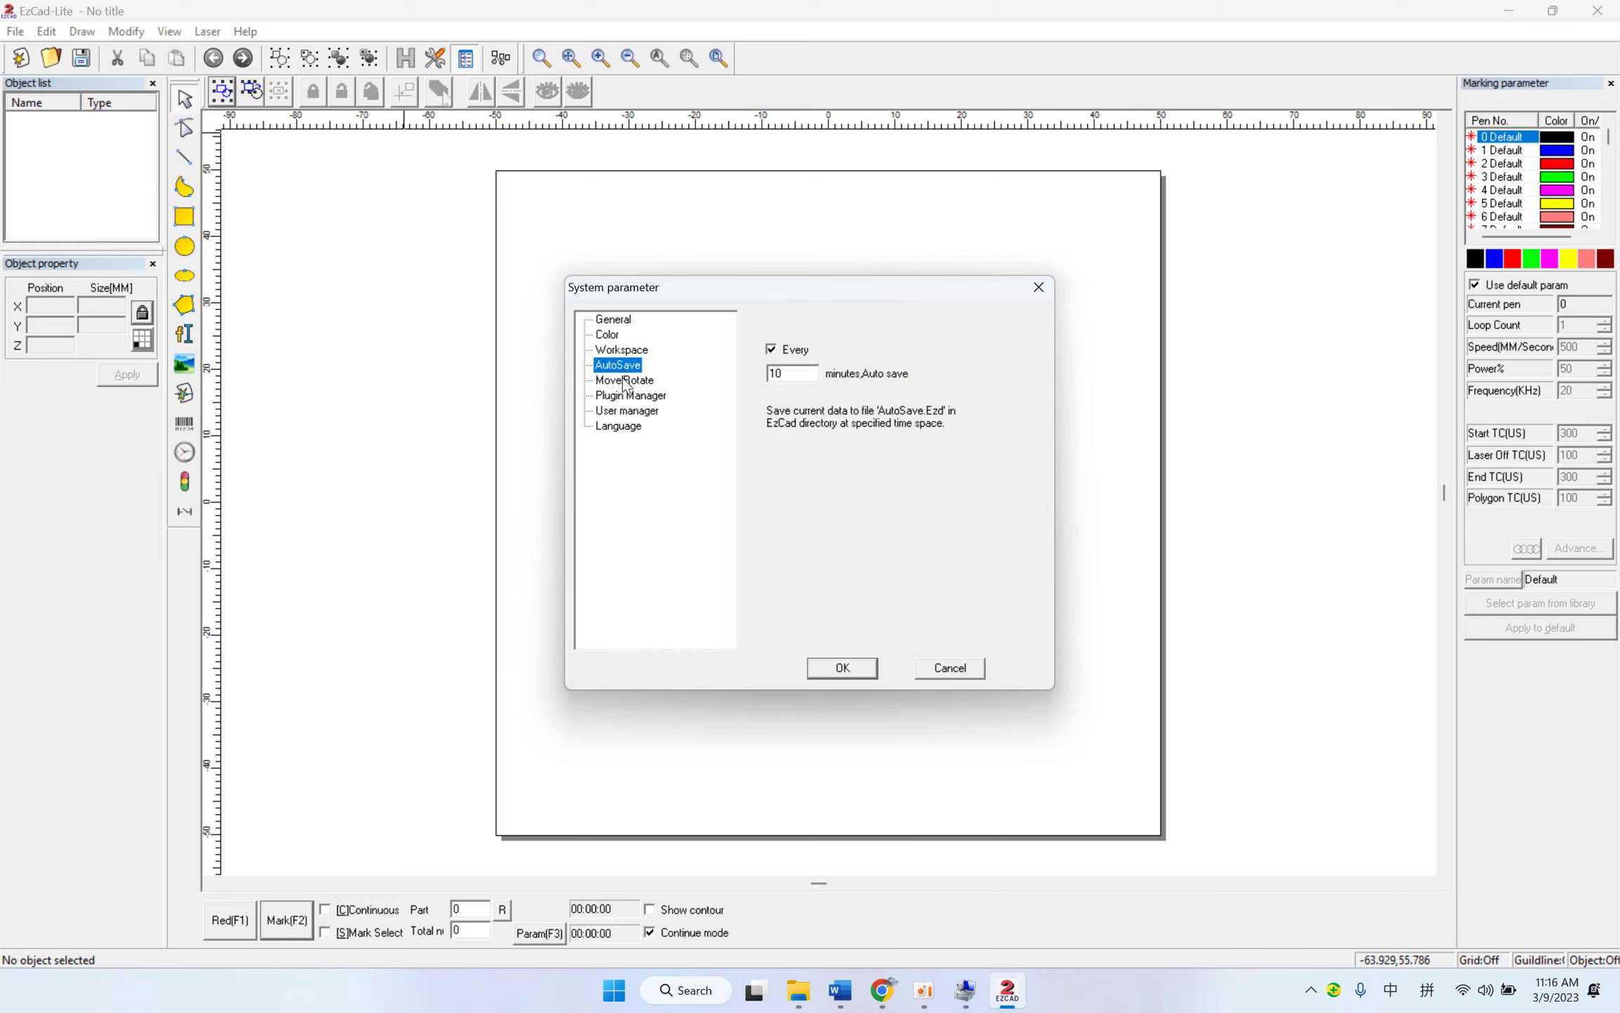
left_click(625, 380)
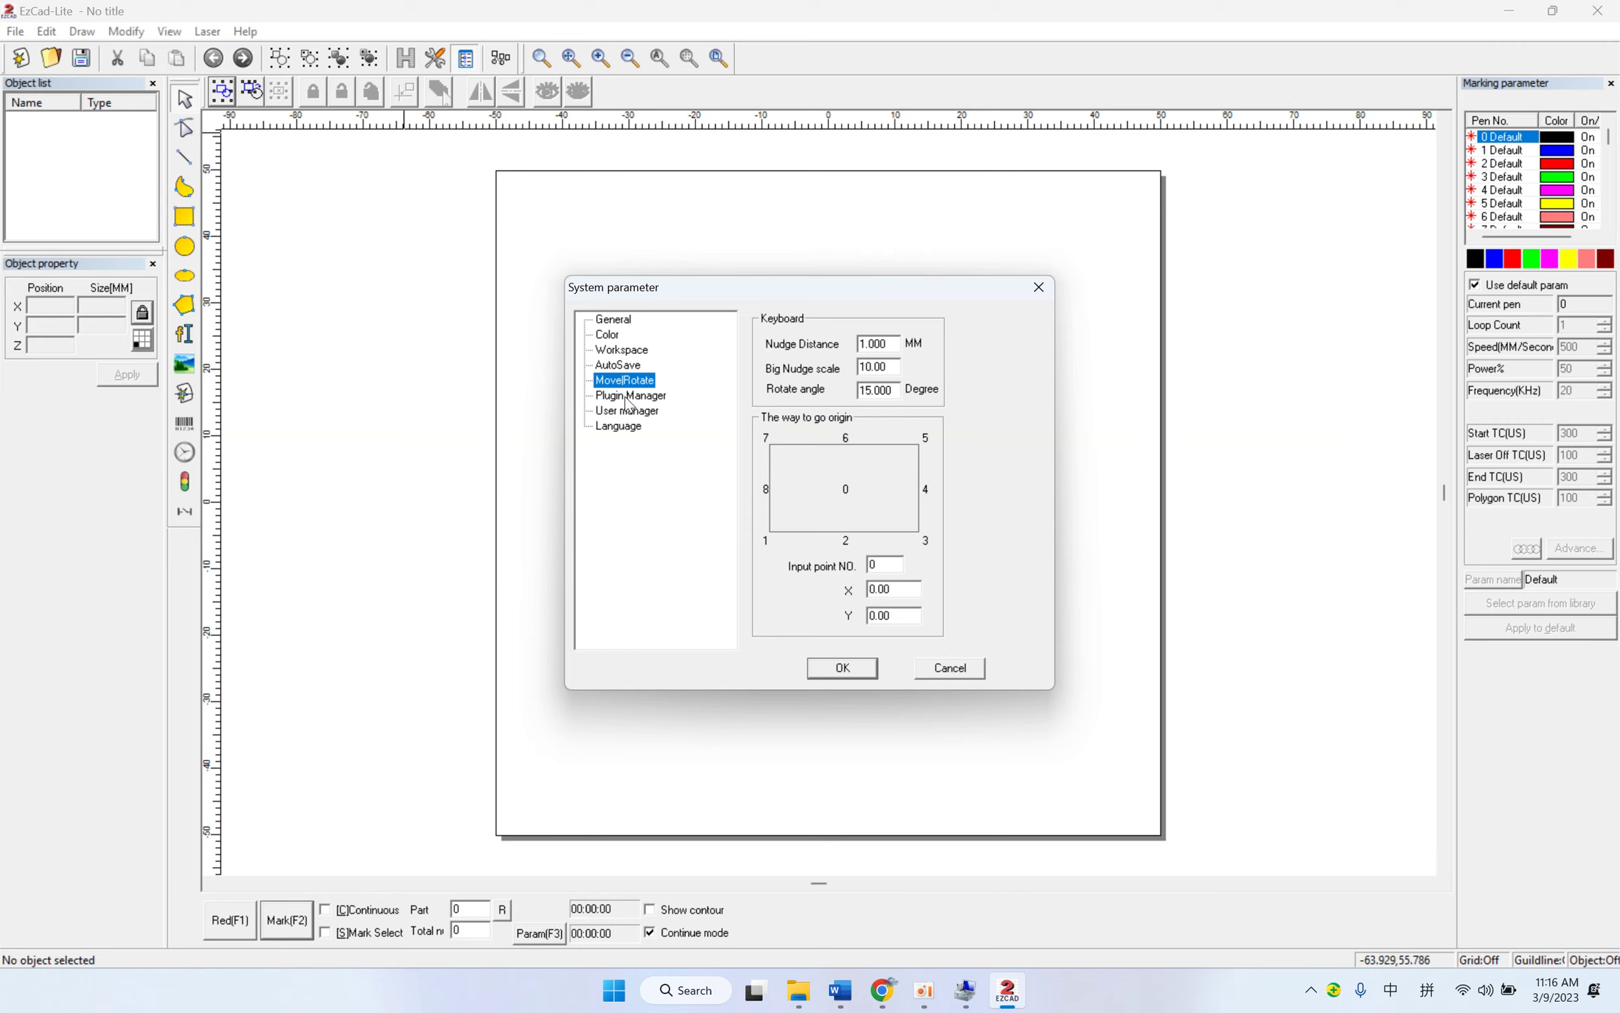
left_click(628, 398)
left_click(629, 413)
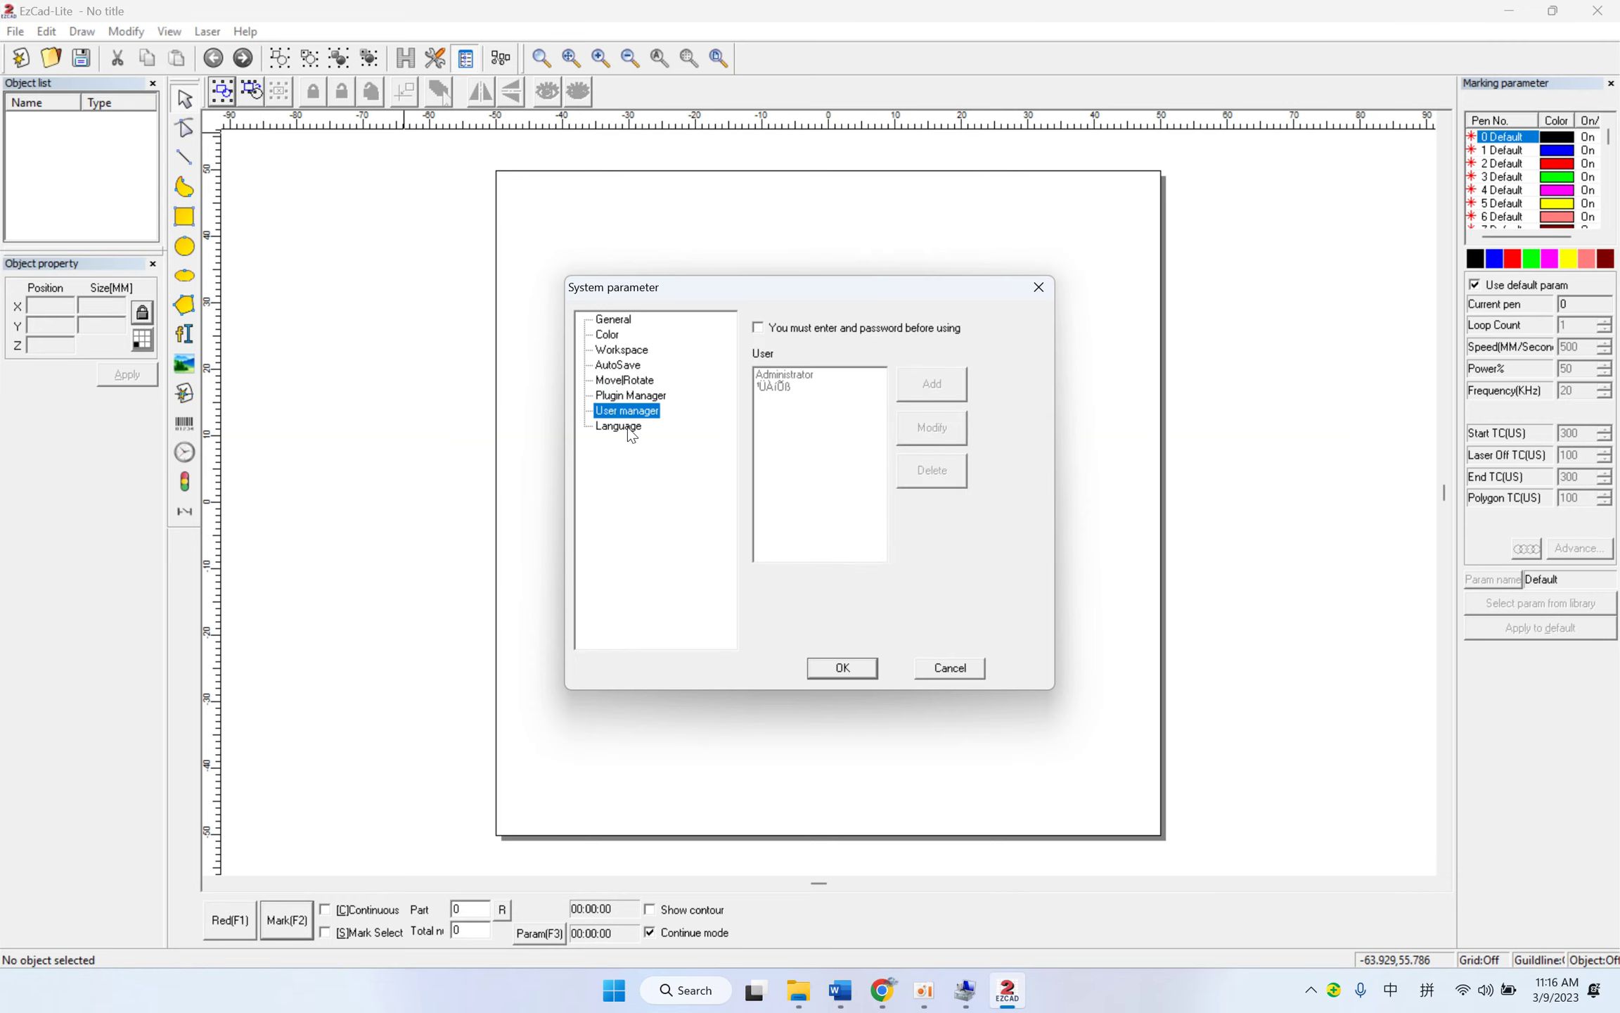
left_click(628, 426)
left_click(844, 352)
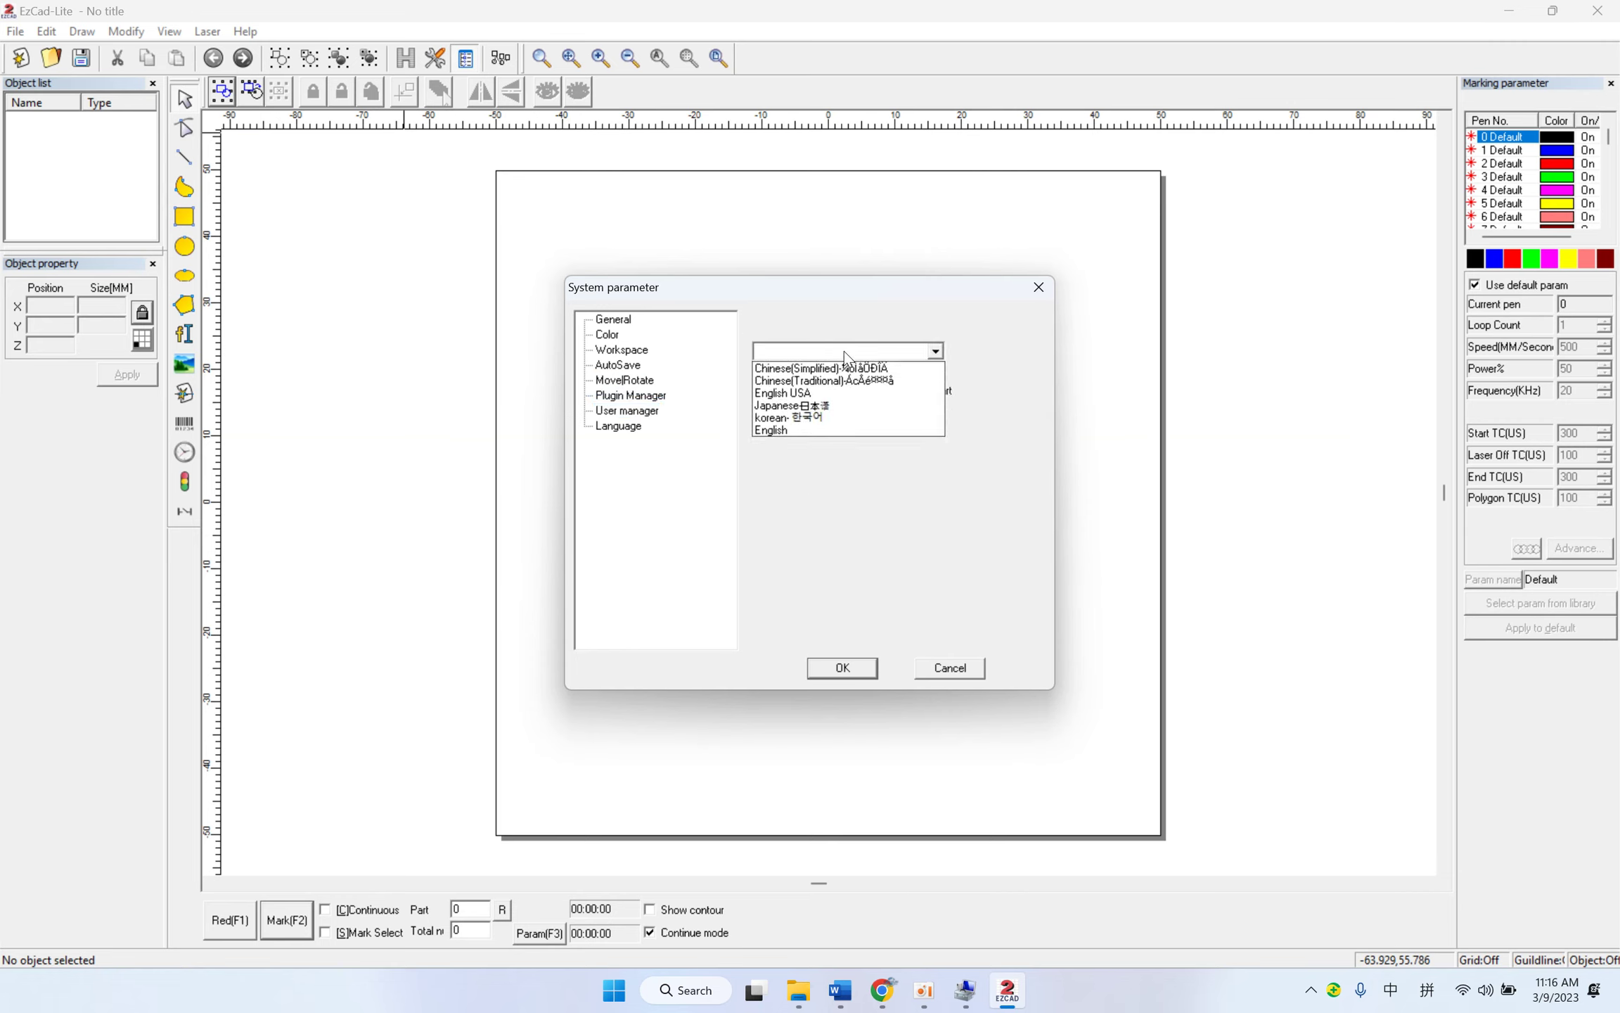
left_click(810, 442)
left_click(854, 673)
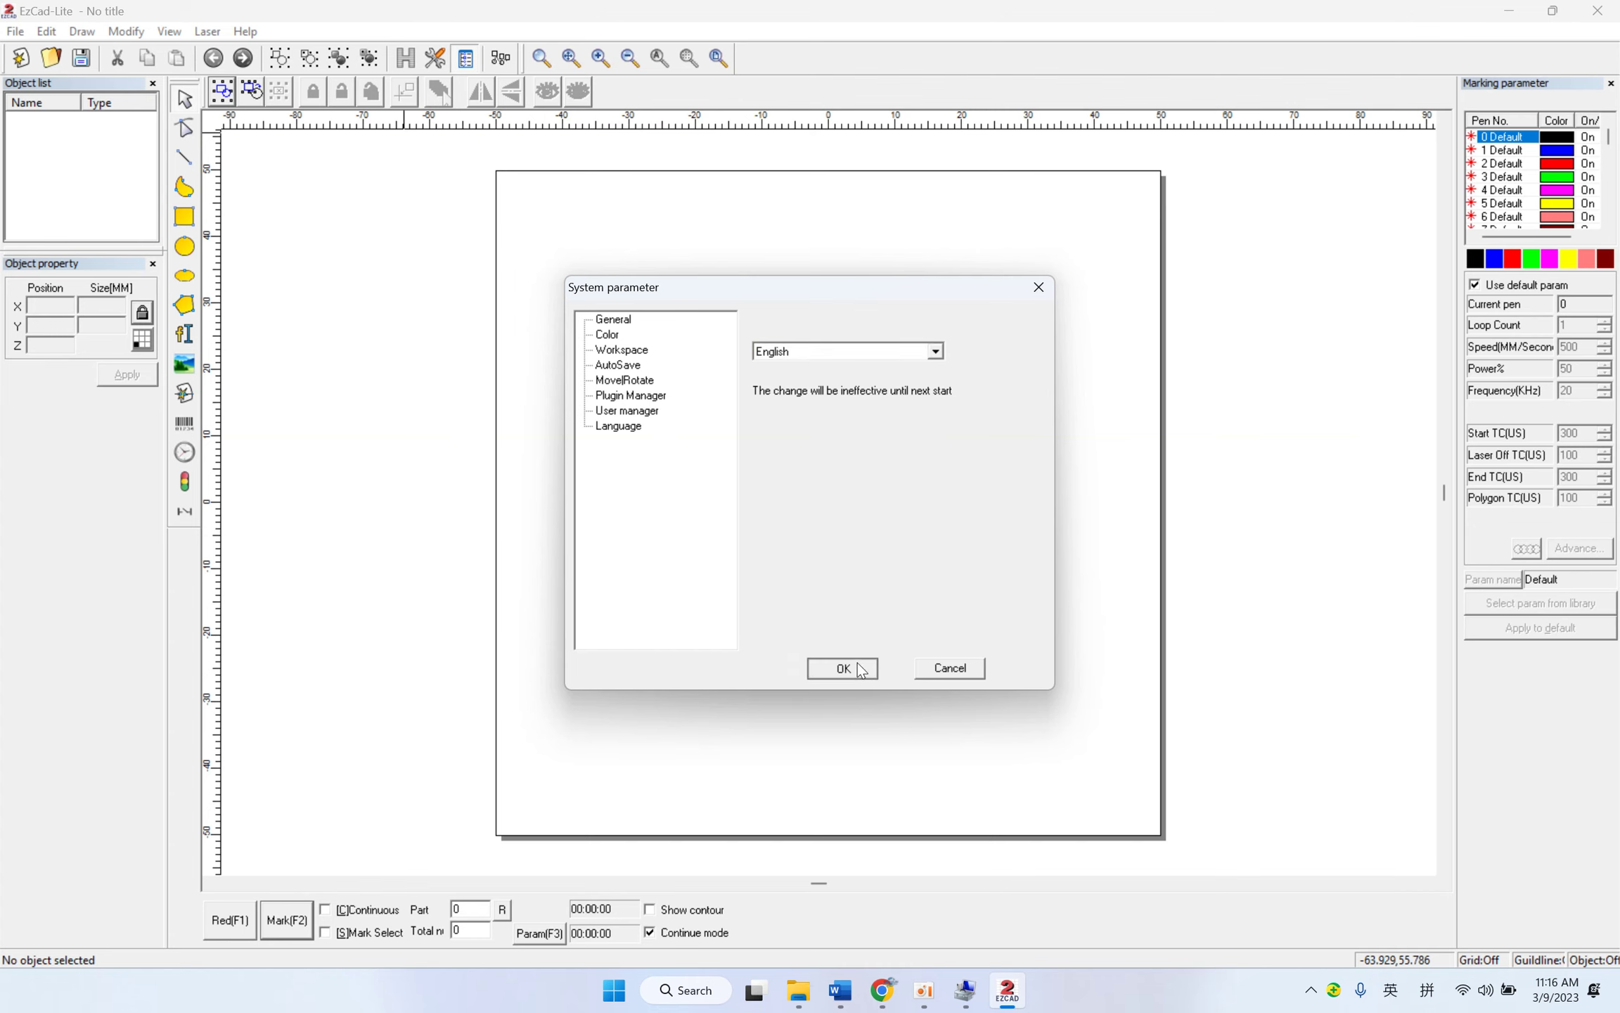
Step: Place a text object on the canvas and change its TEXT placeholder to SHFULAI
left_click(185, 333)
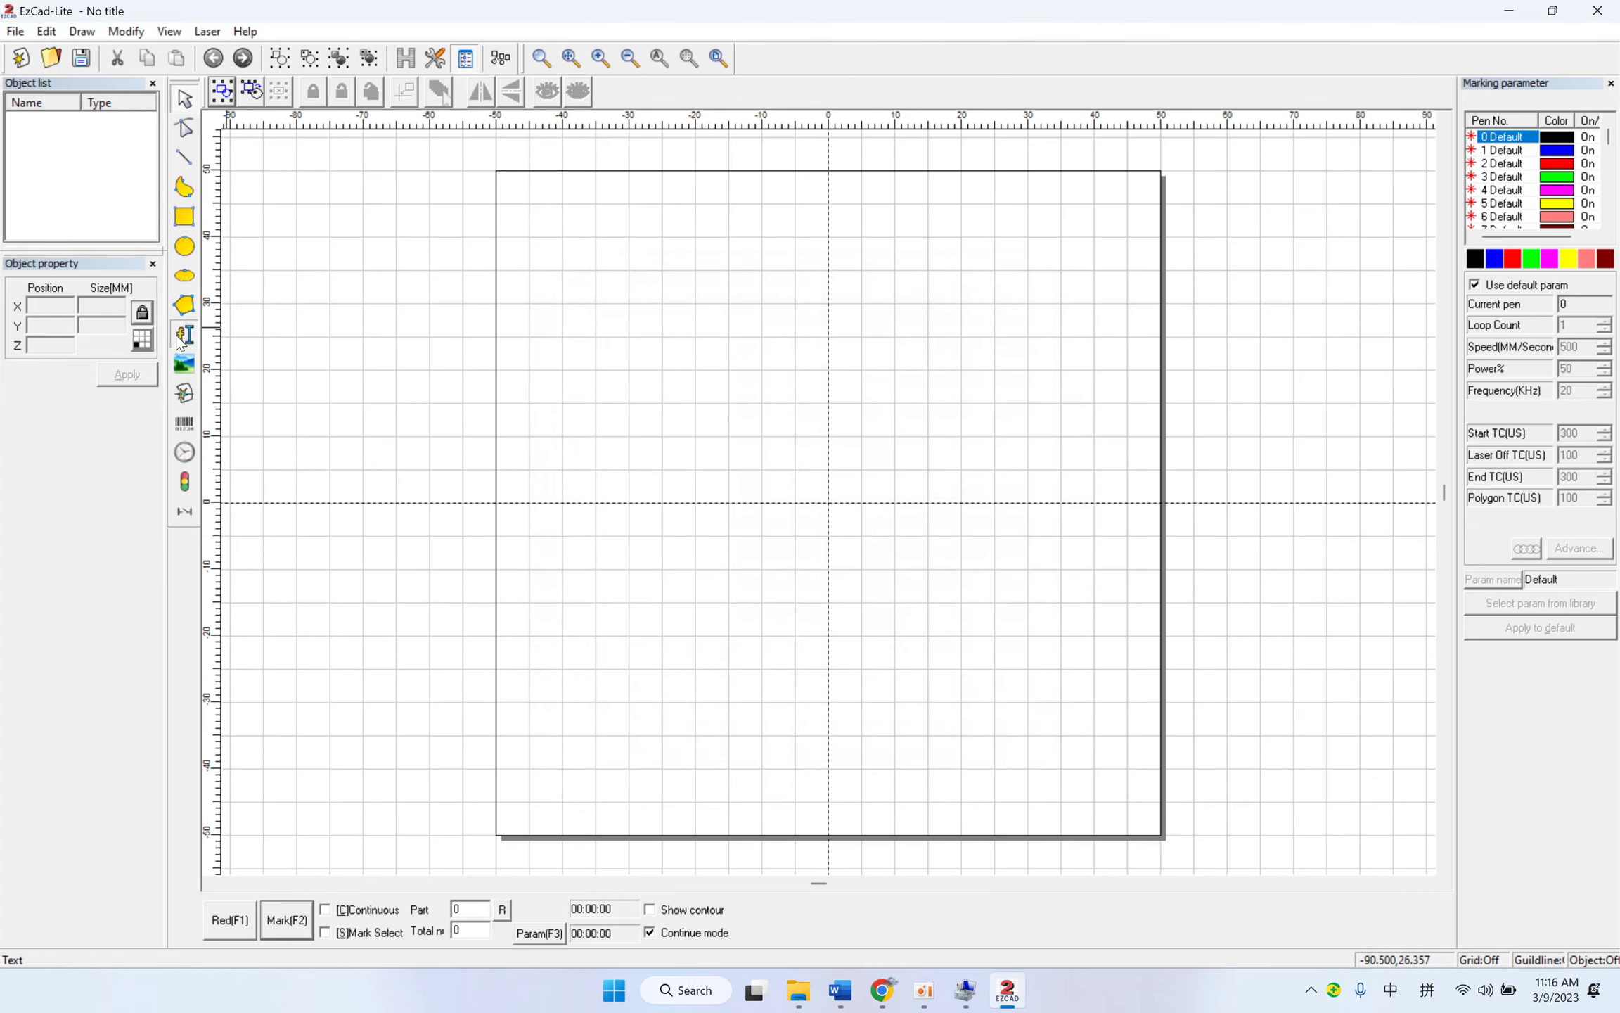
left_click(752, 565)
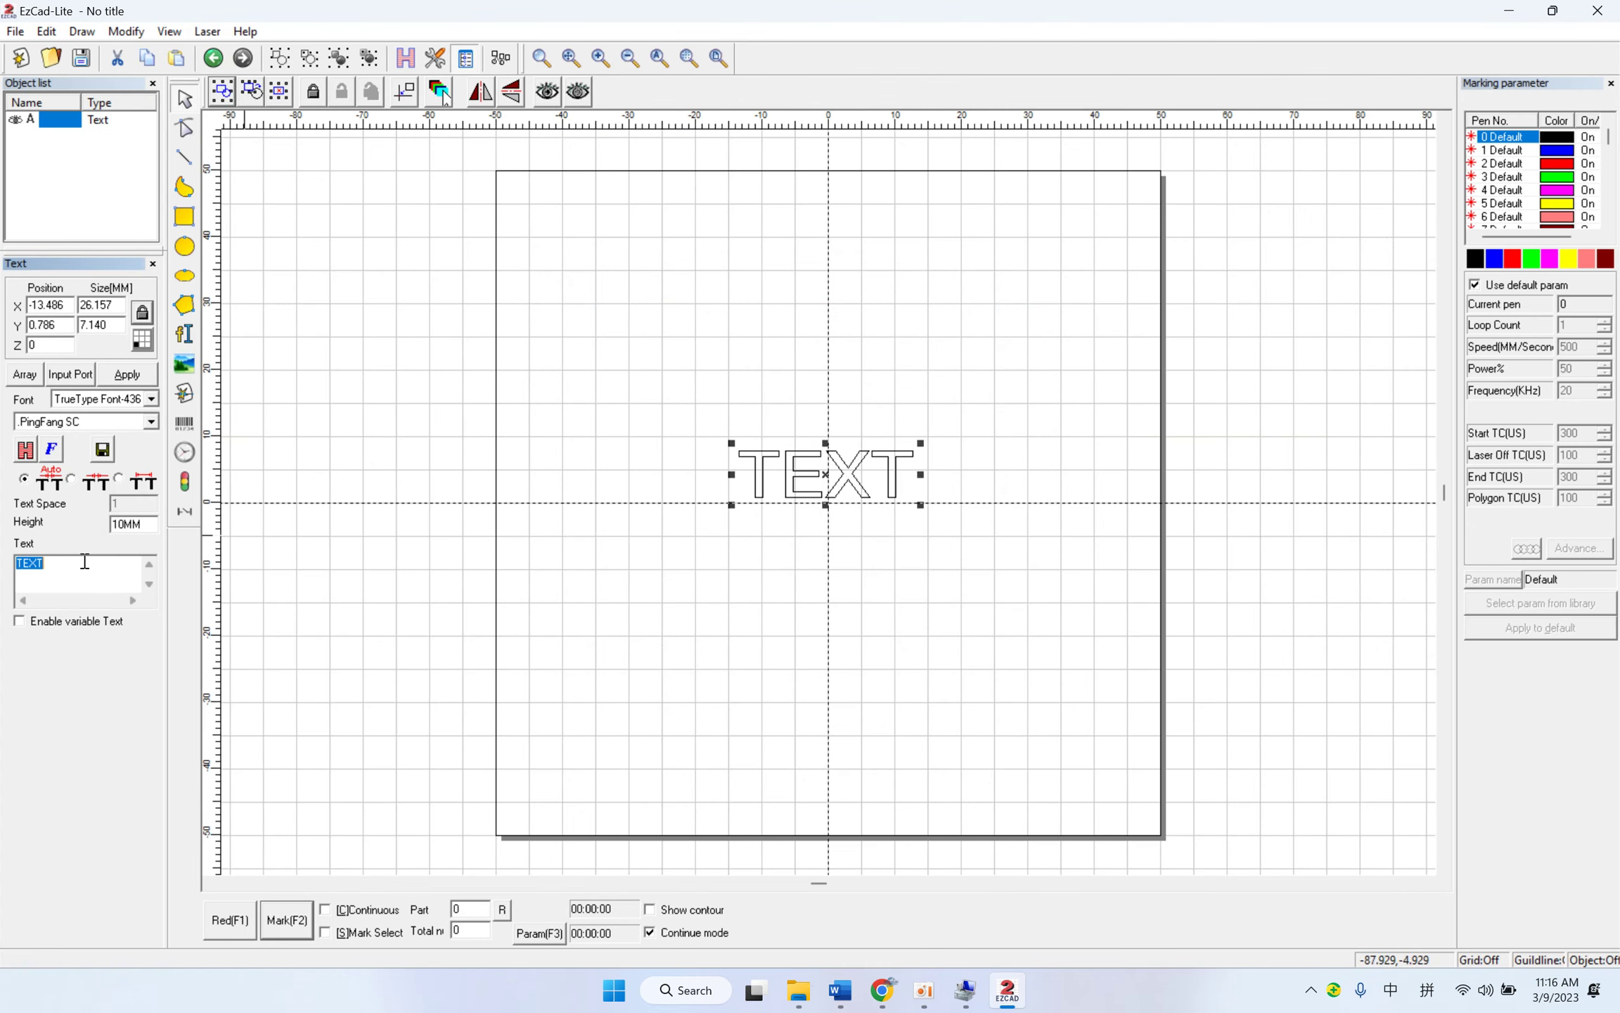
type("SHFULAI")
left_click(144, 378)
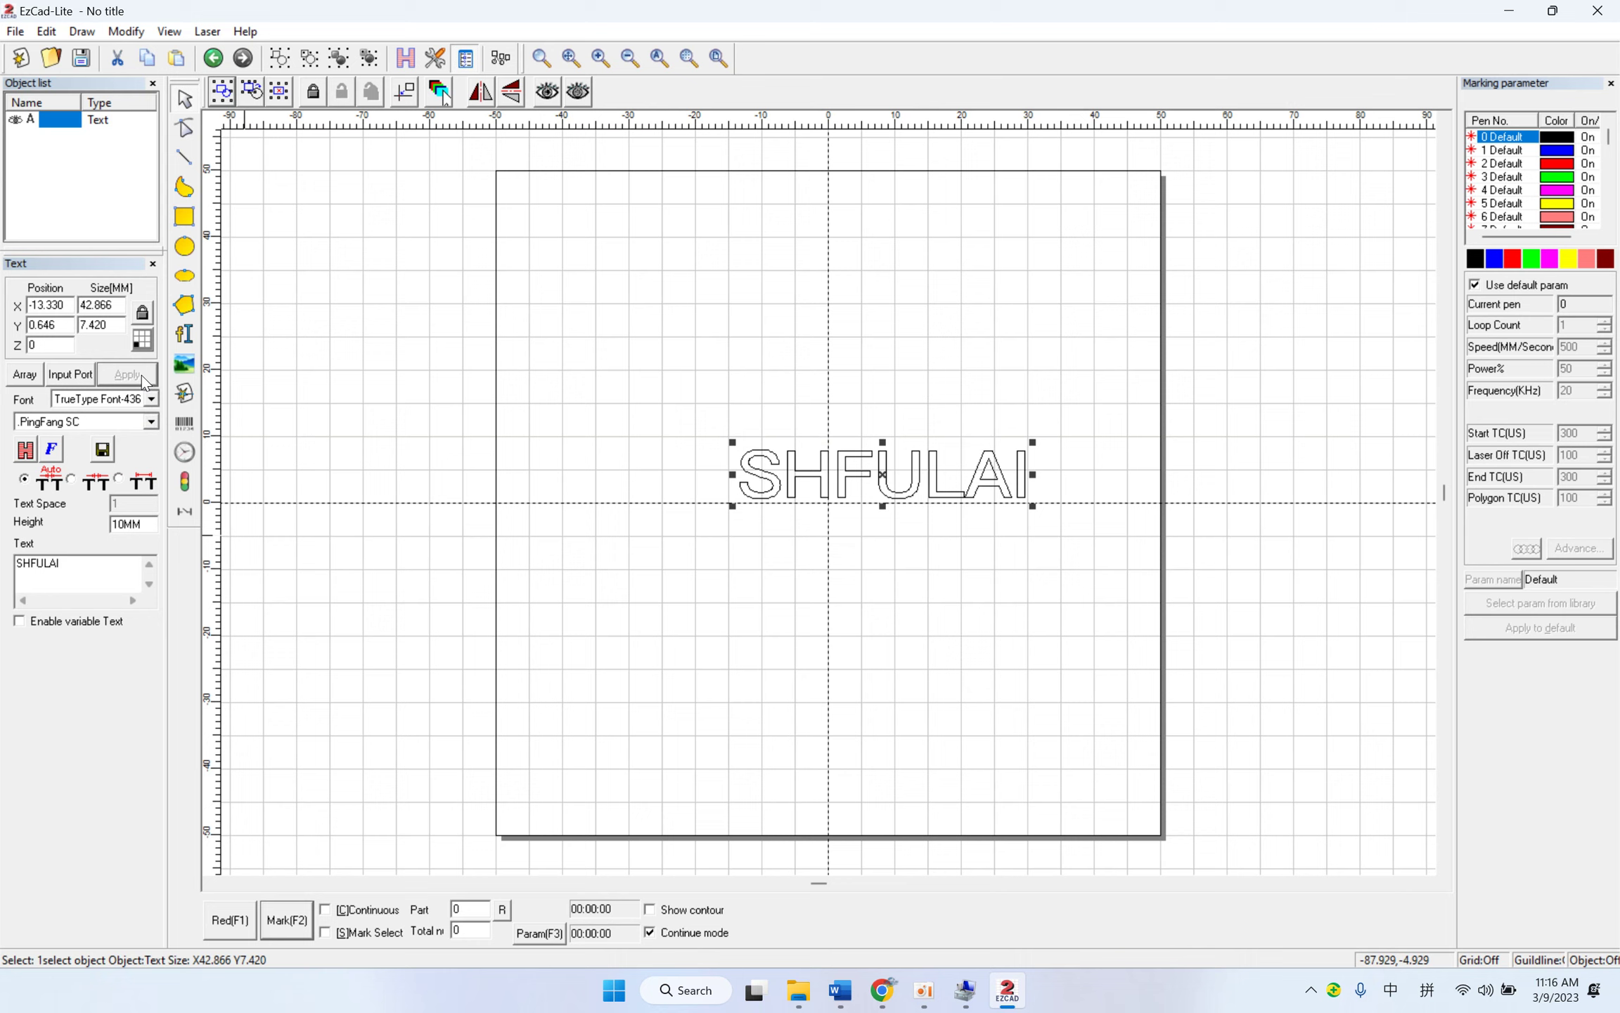
Step: Centre the SHFULAI text on the origin and apply an initial hatch
left_click(405, 93)
left_click(406, 57)
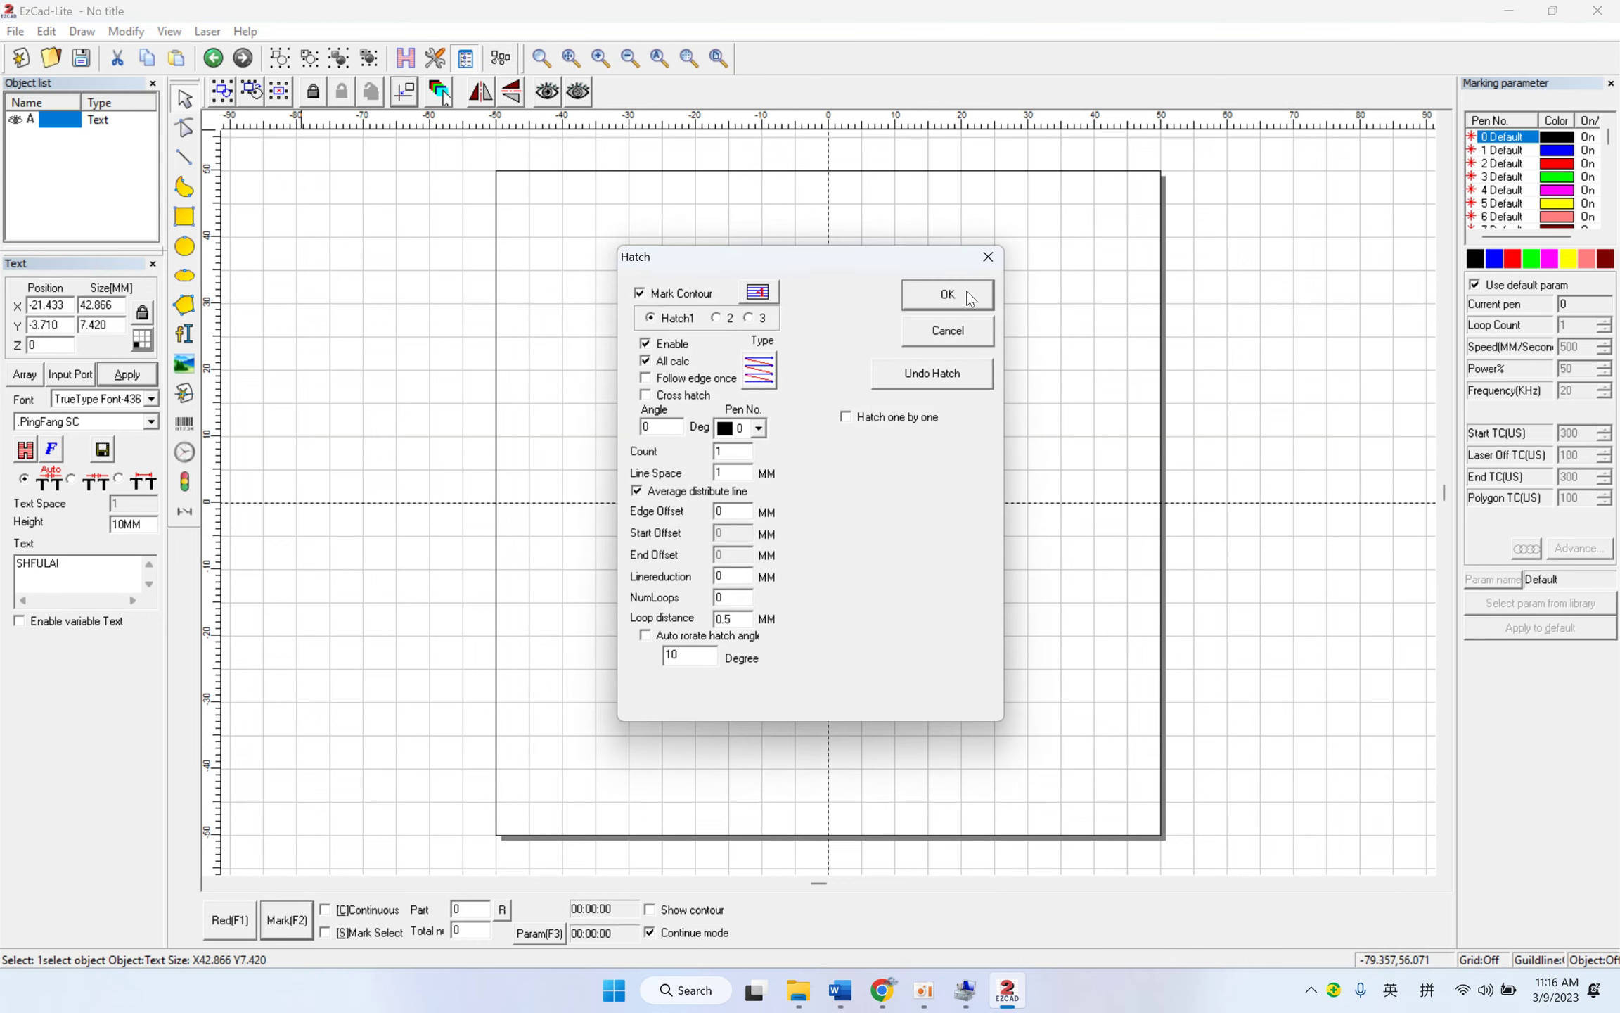
left_click(971, 298)
left_click(987, 640)
left_click_drag(1063, 652, 521, 376)
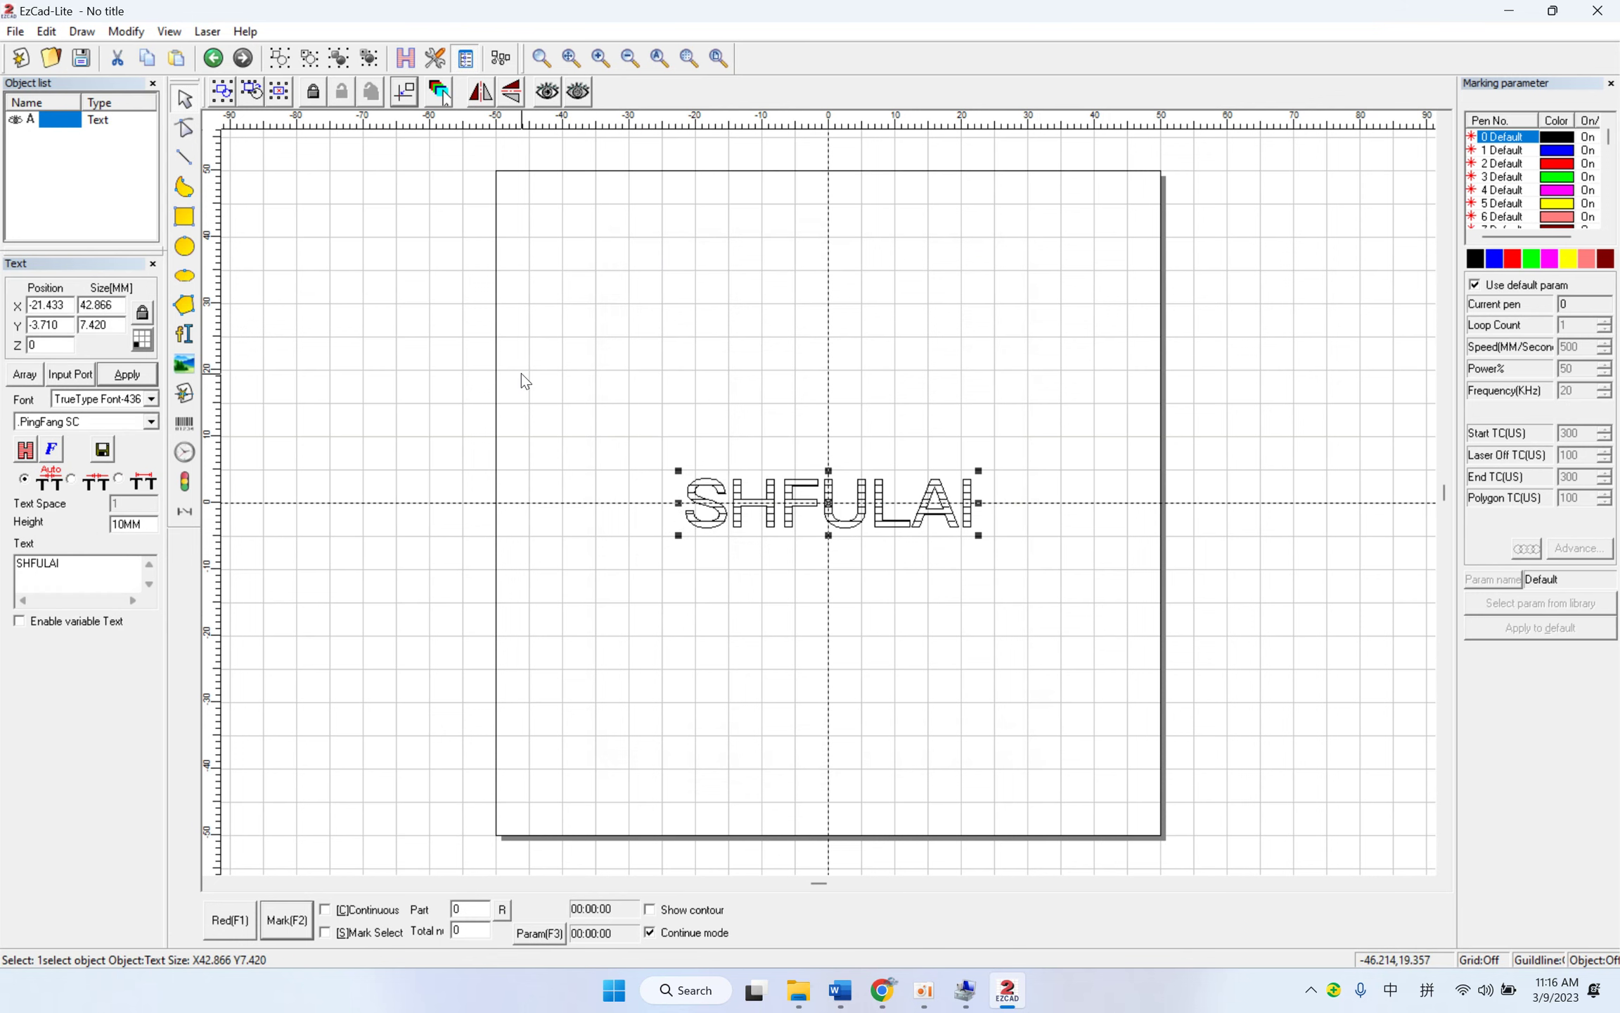
Step: Re-hatch SHFULAI with a denser 0.1 mm line space, then deselect it
left_click(407, 60)
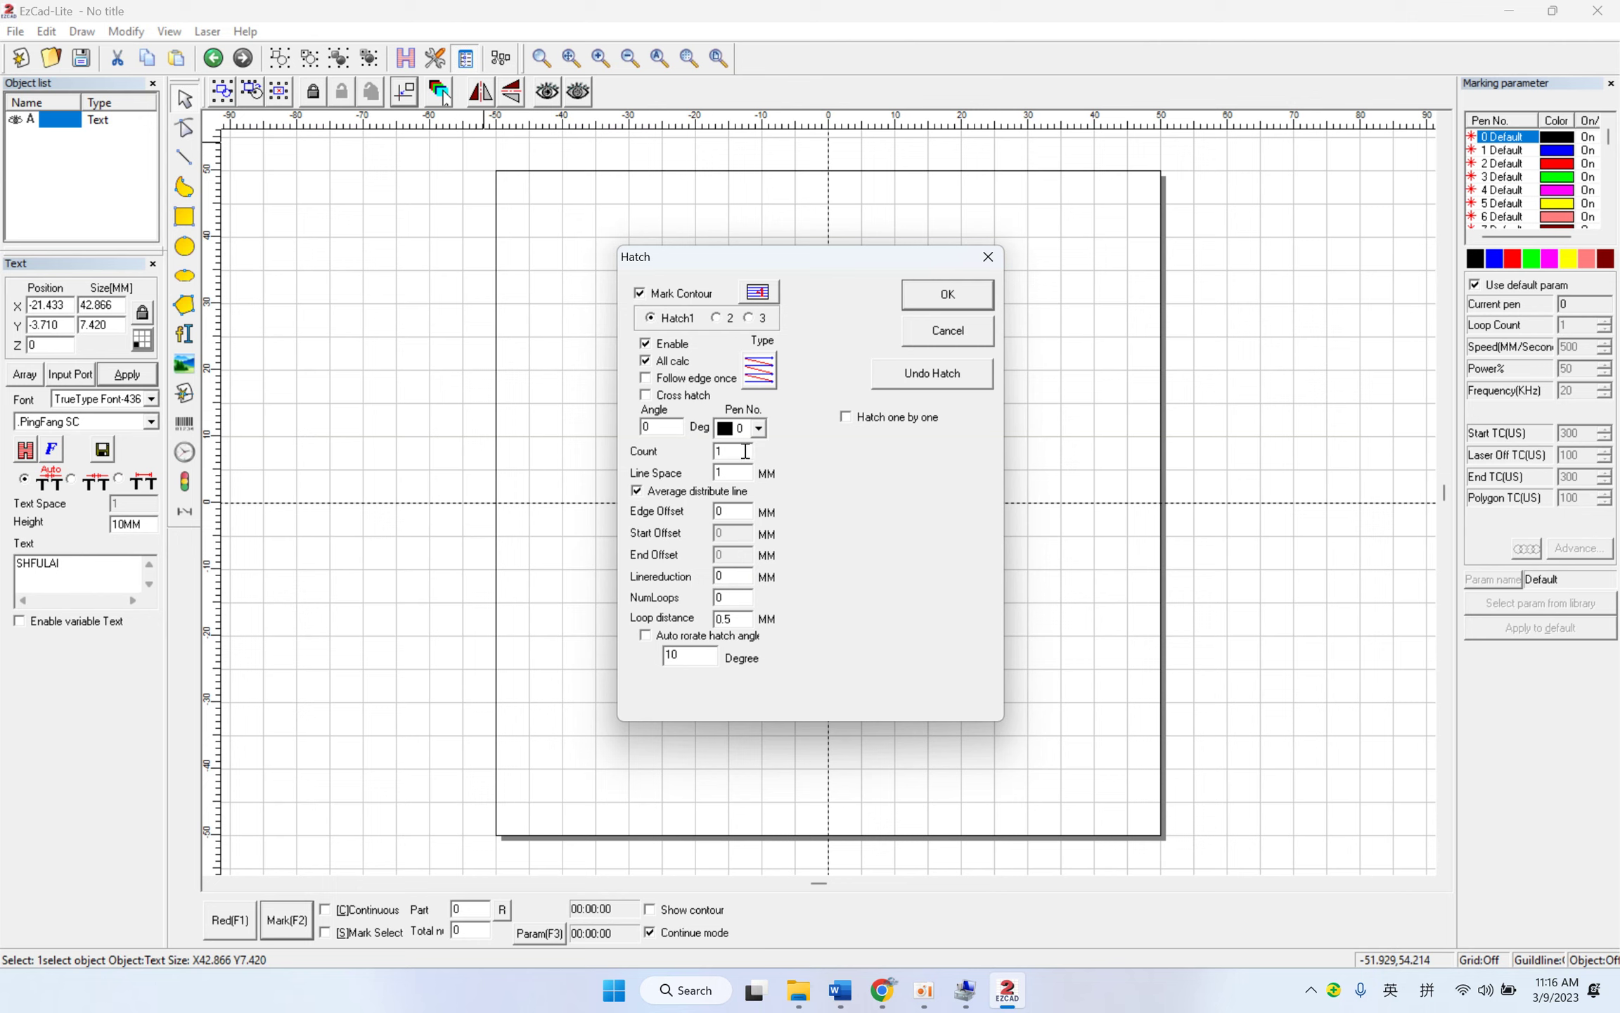
left_click_drag(737, 472, 689, 473)
left_click(955, 307)
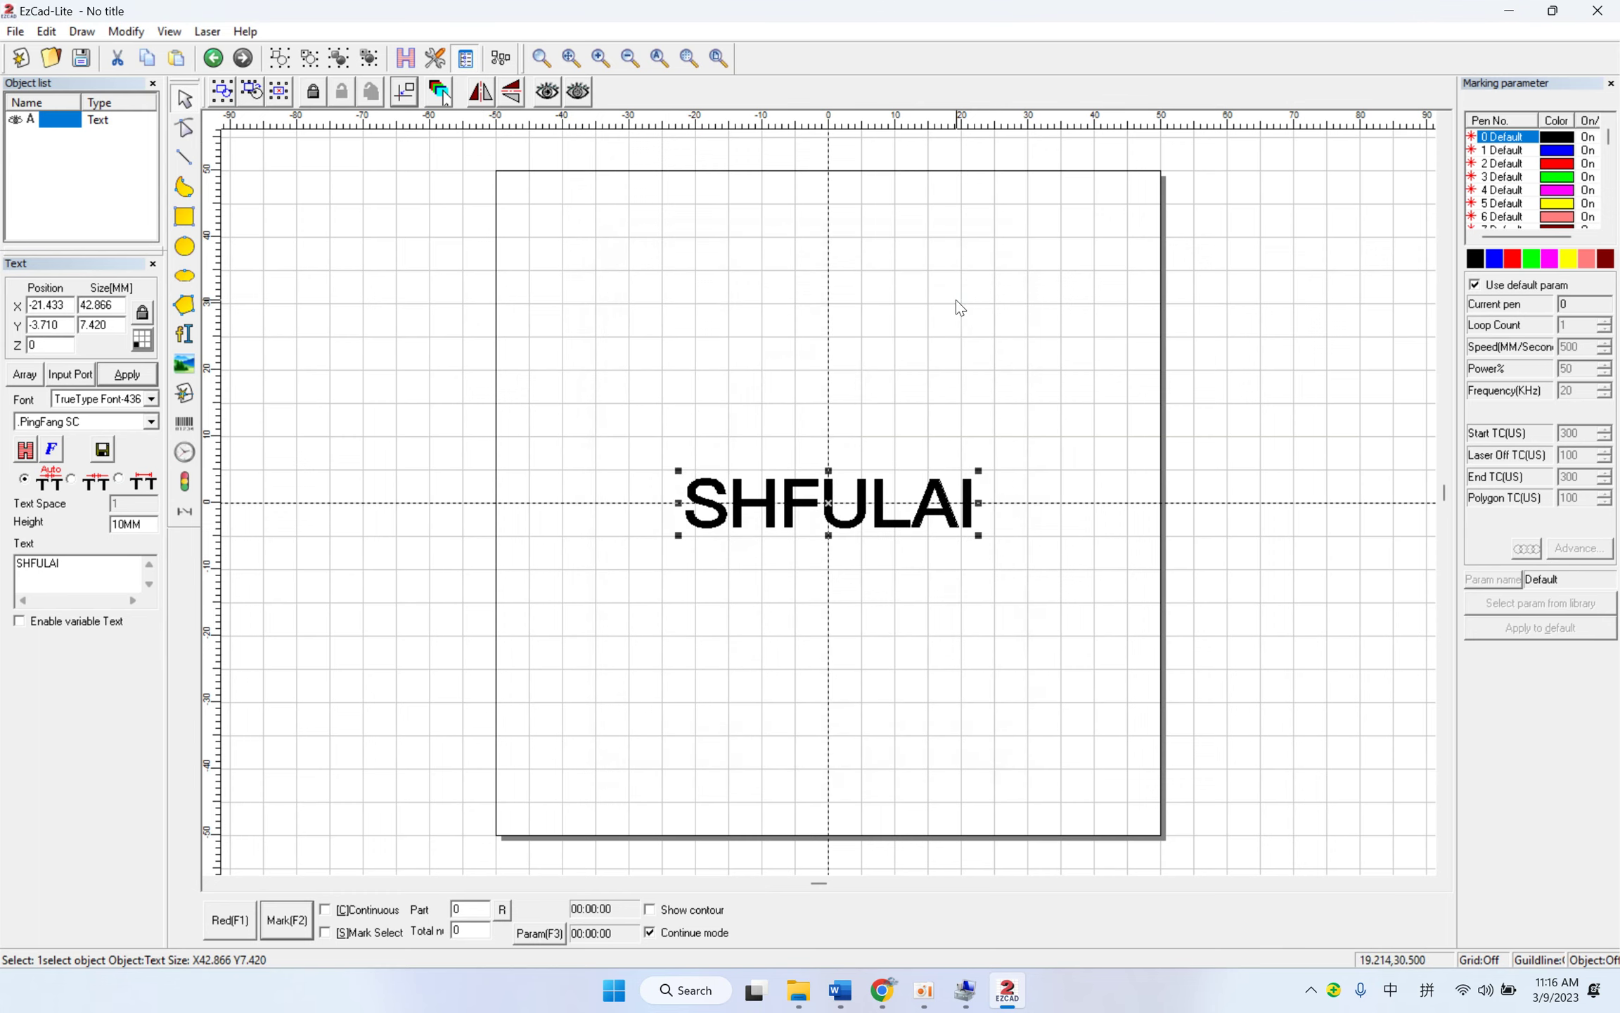
left_click(942, 585)
scroll(930, 560, "down", 2)
scroll(929, 558, "up", 1)
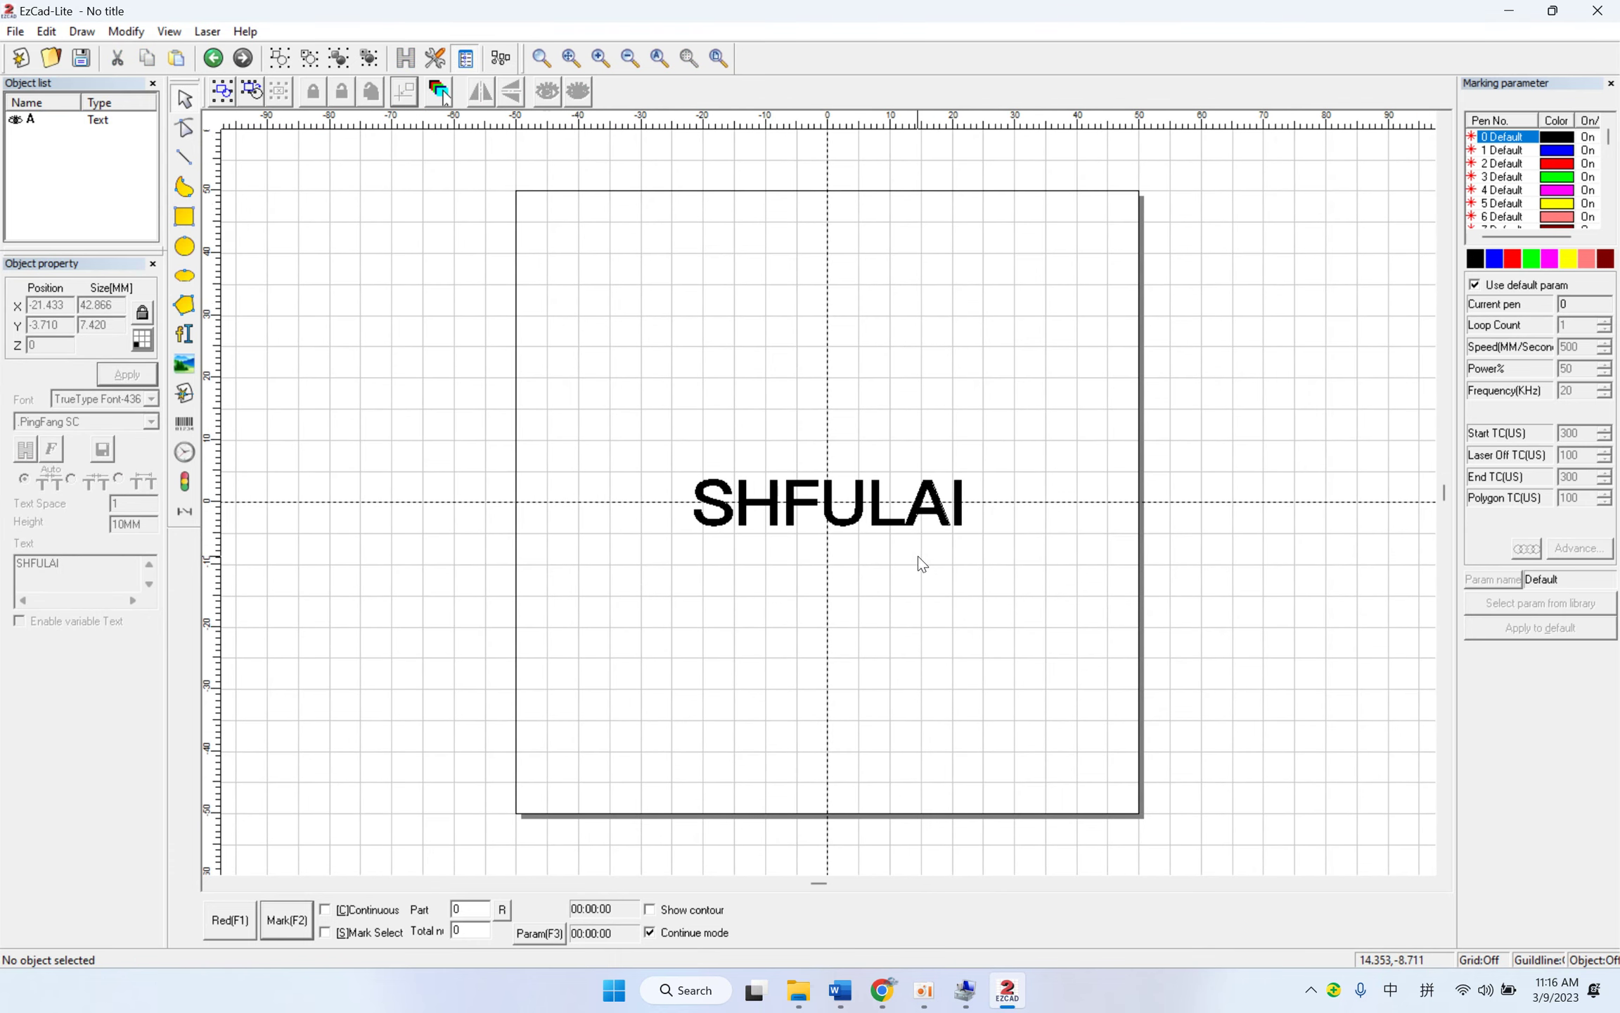